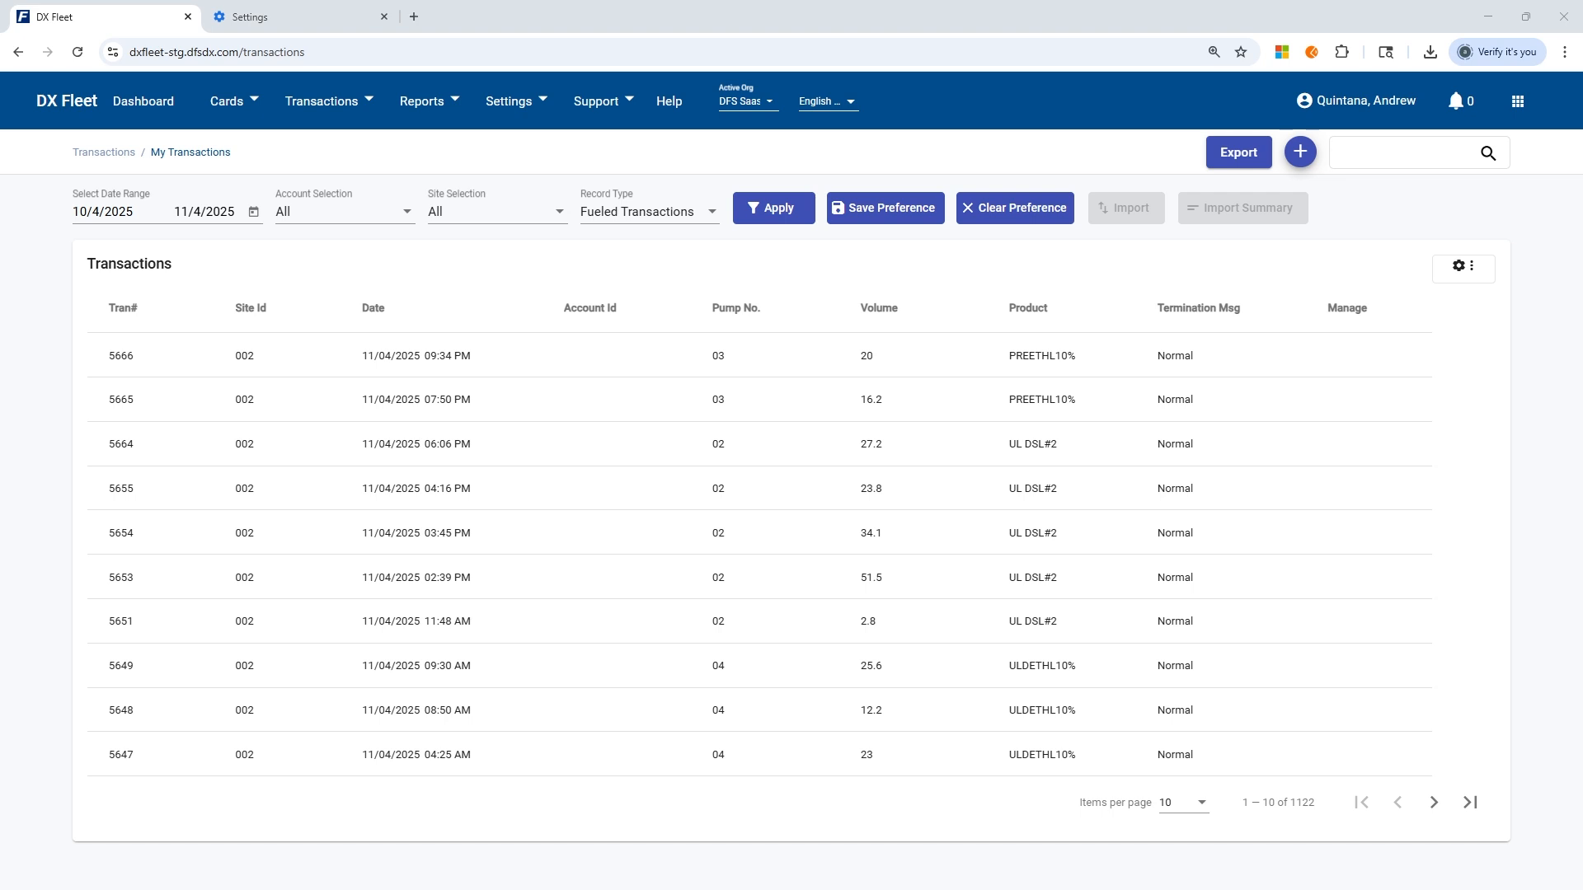
Filter the transactions to the Last 7 Days date range and apply the filter.
left_click(311, 109)
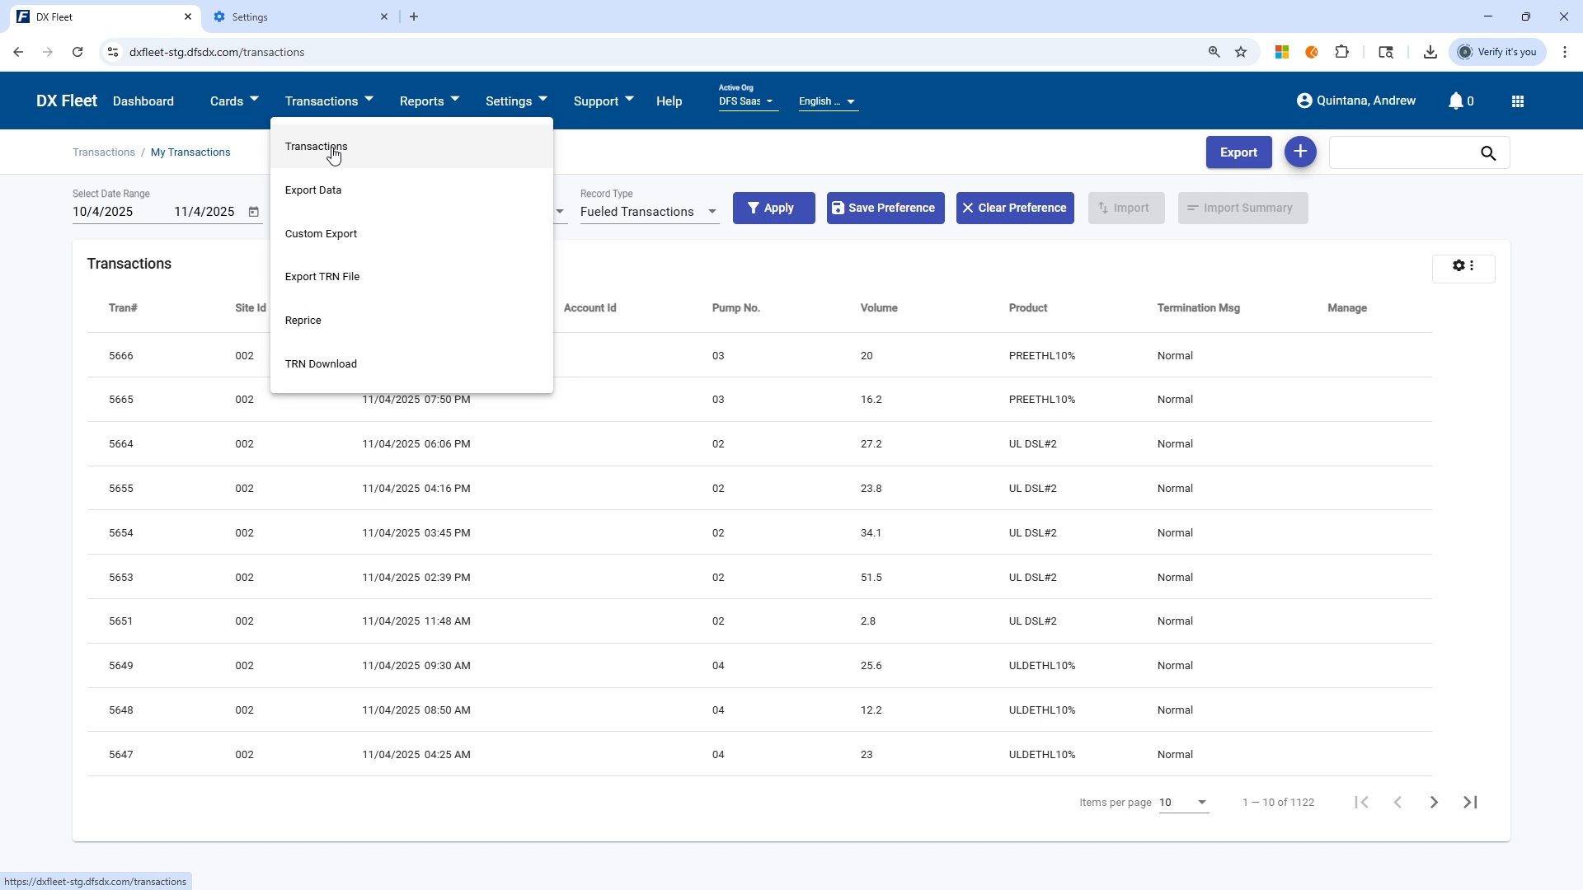
left_click(632, 155)
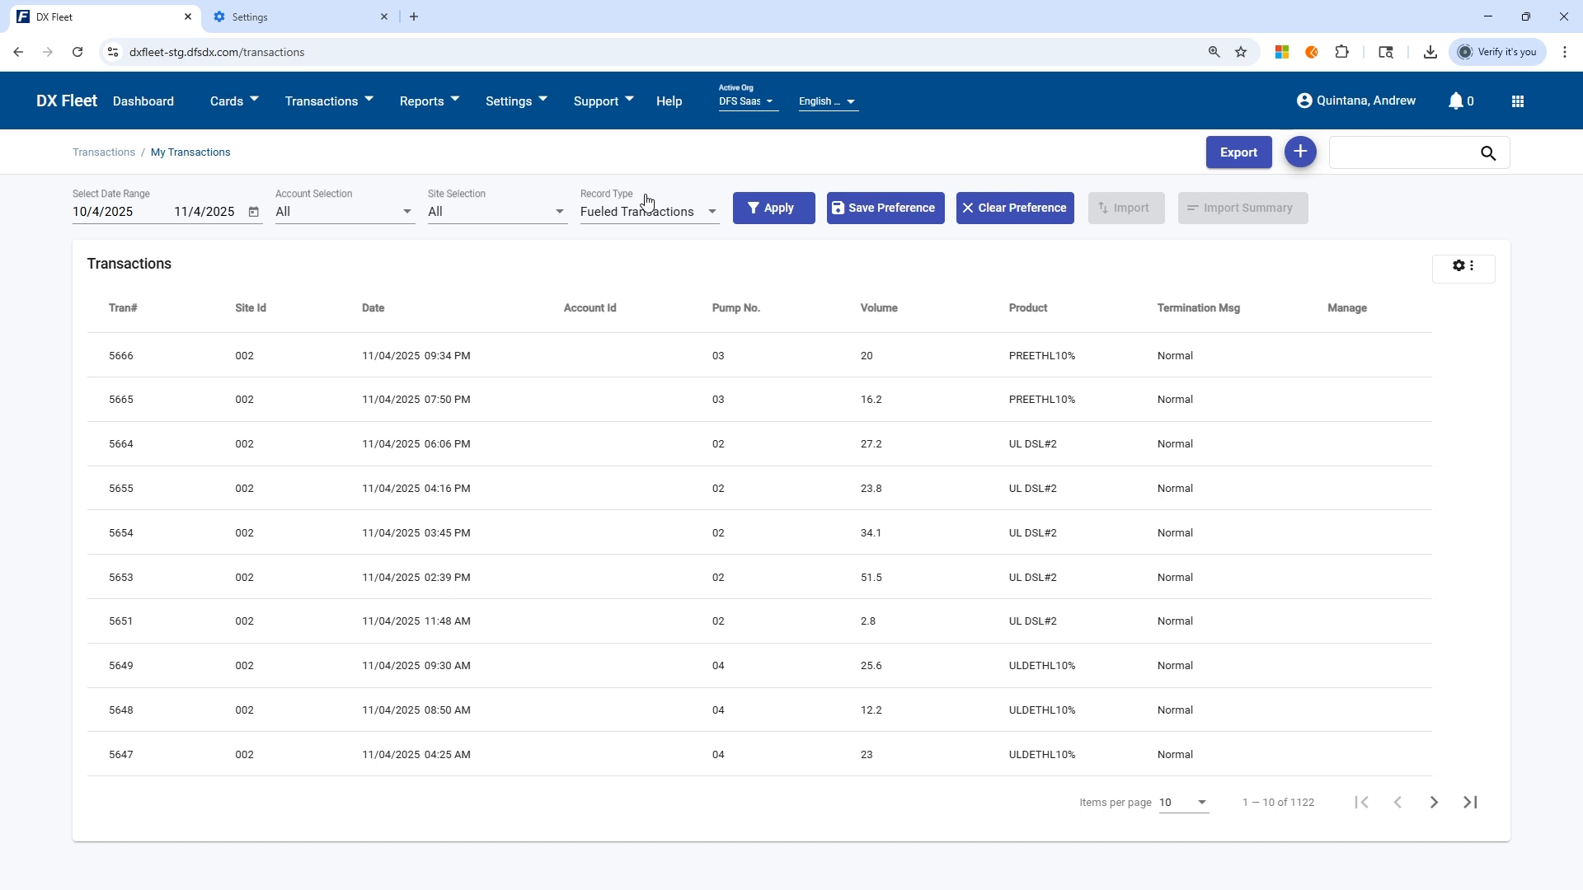
left_click(253, 212)
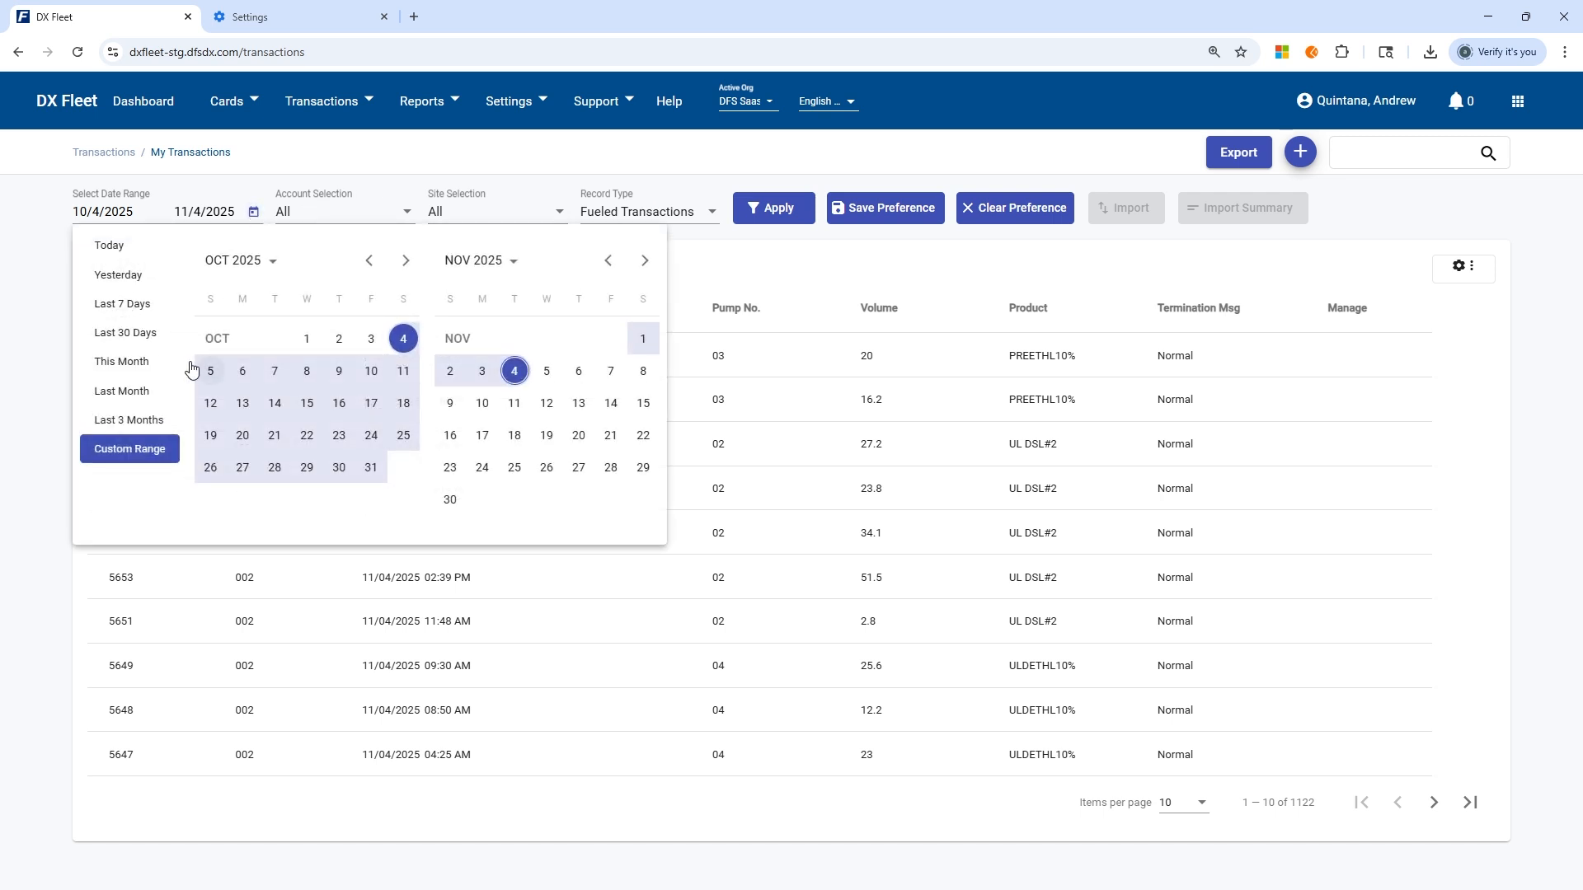
left_click(136, 306)
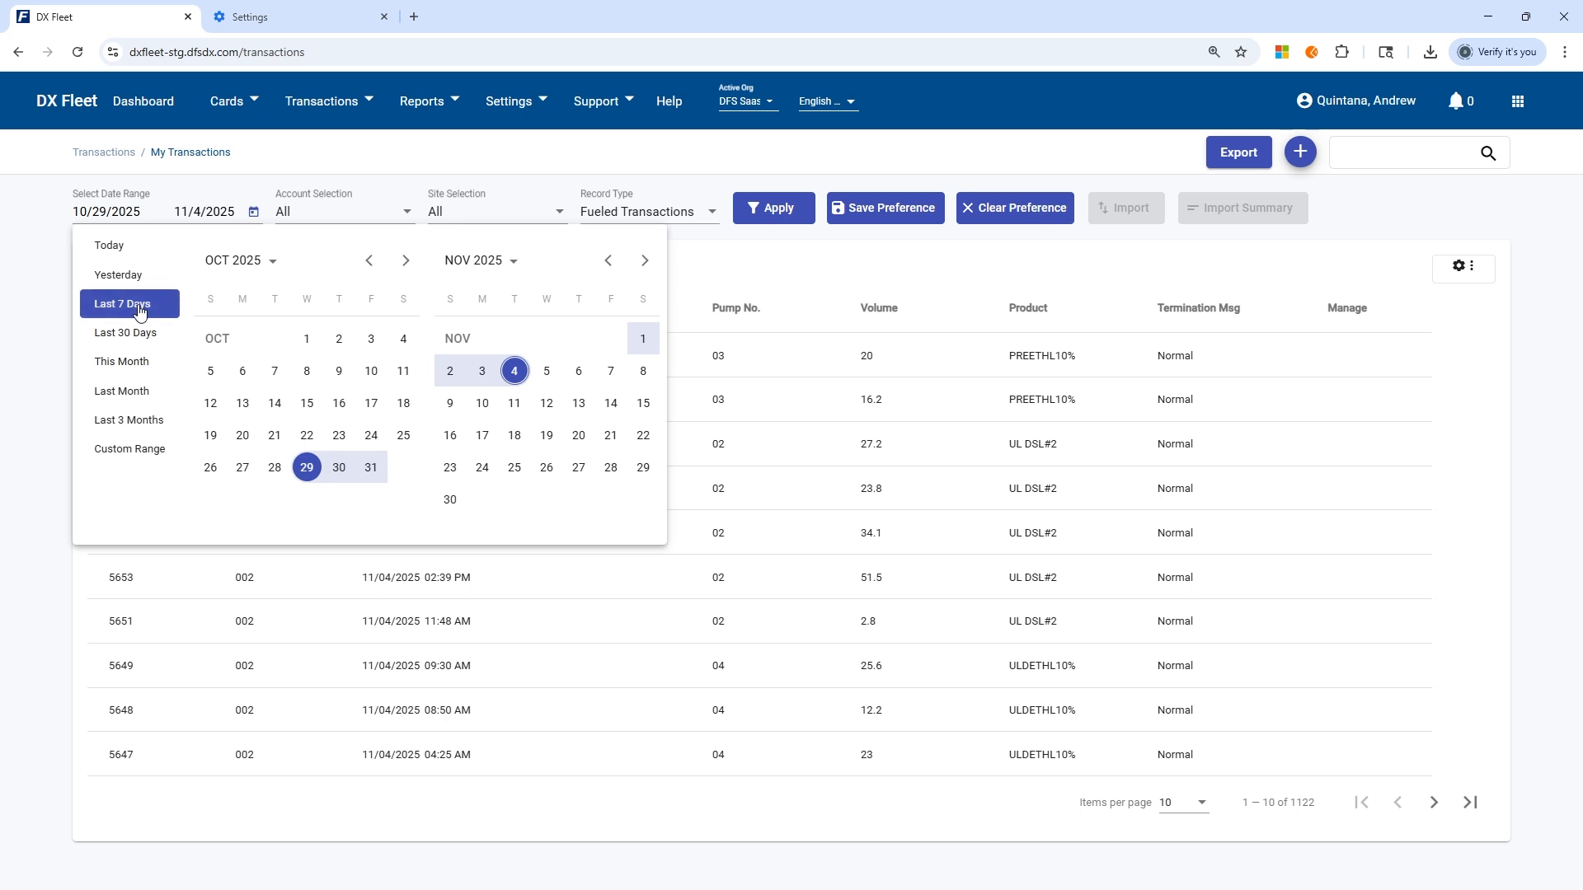
left_click(516, 163)
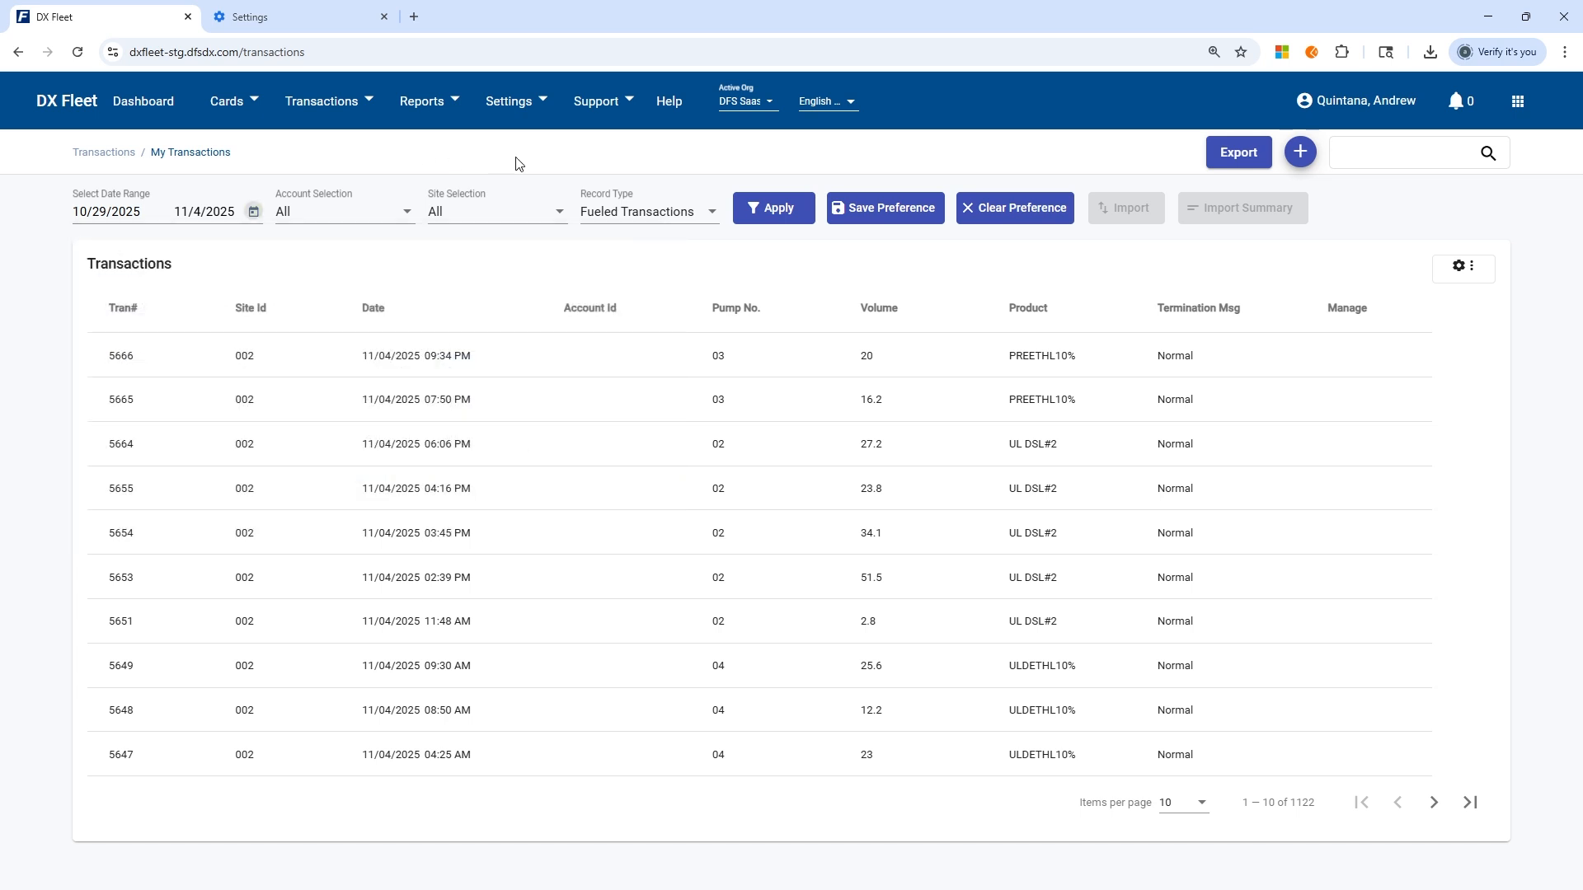
left_click(759, 217)
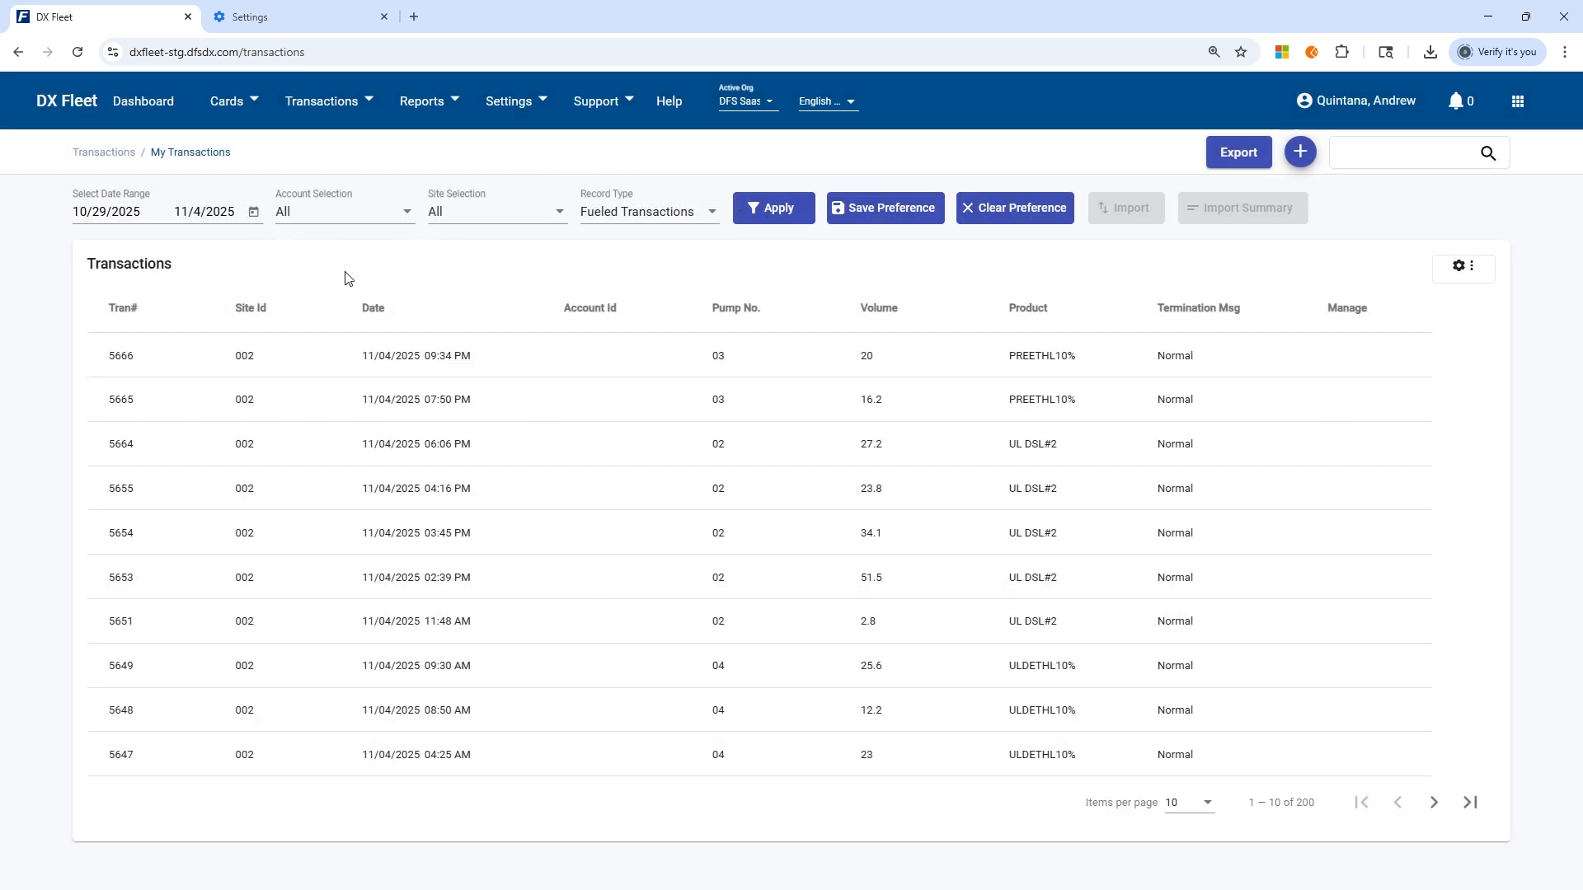
left_click_drag(1317, 804, 1305, 812)
left_click(1296, 810)
Change the transaction date range to Last 30 Days and apply it.
left_click(253, 212)
left_click(132, 334)
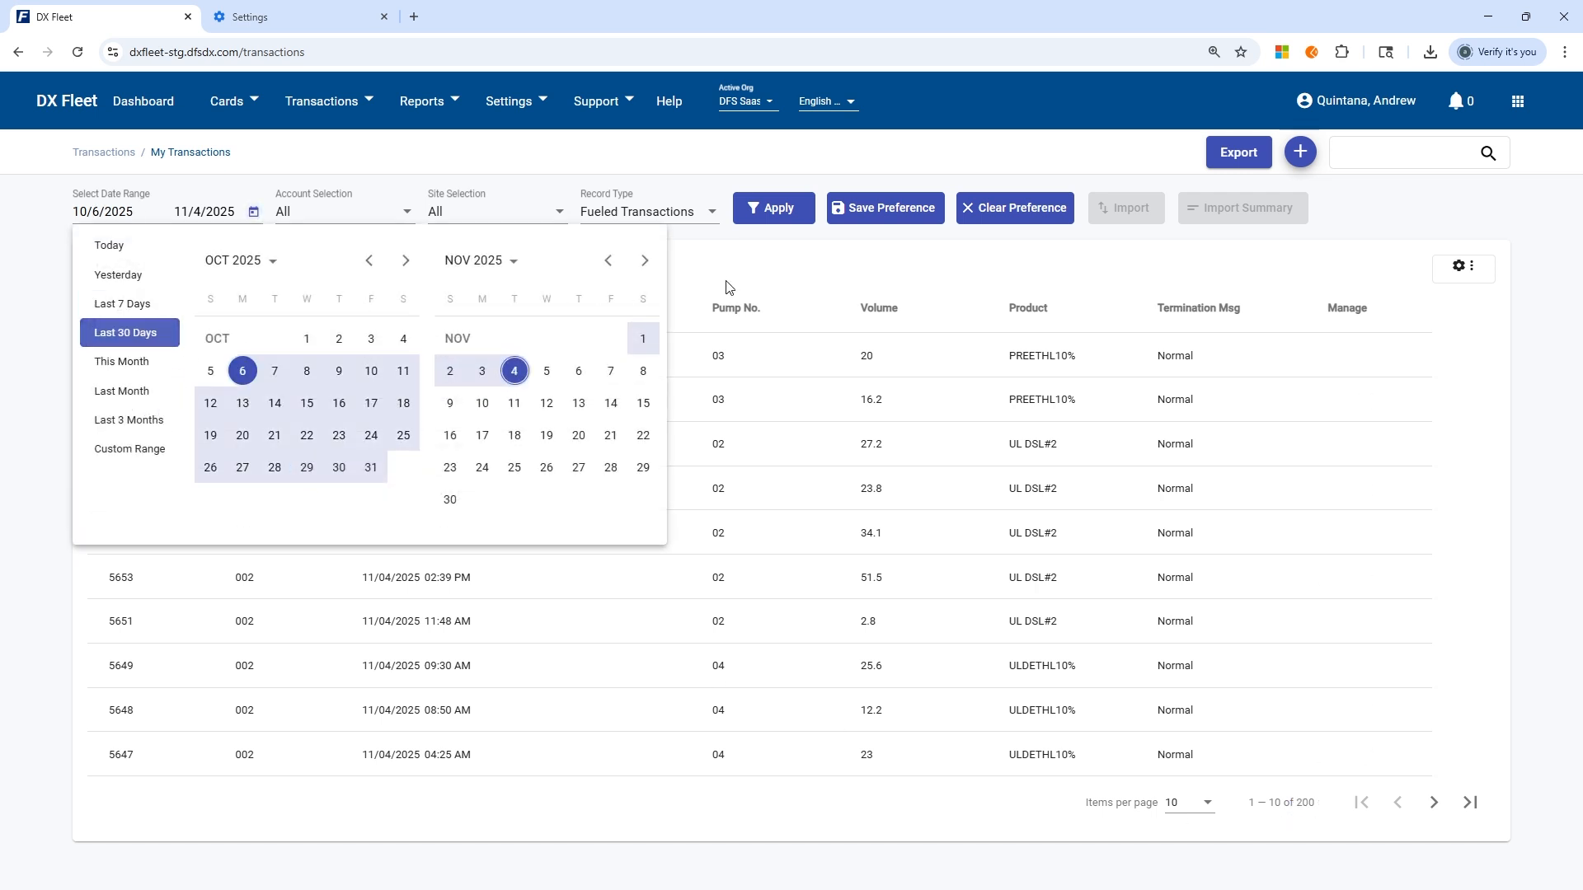
left_click(768, 211)
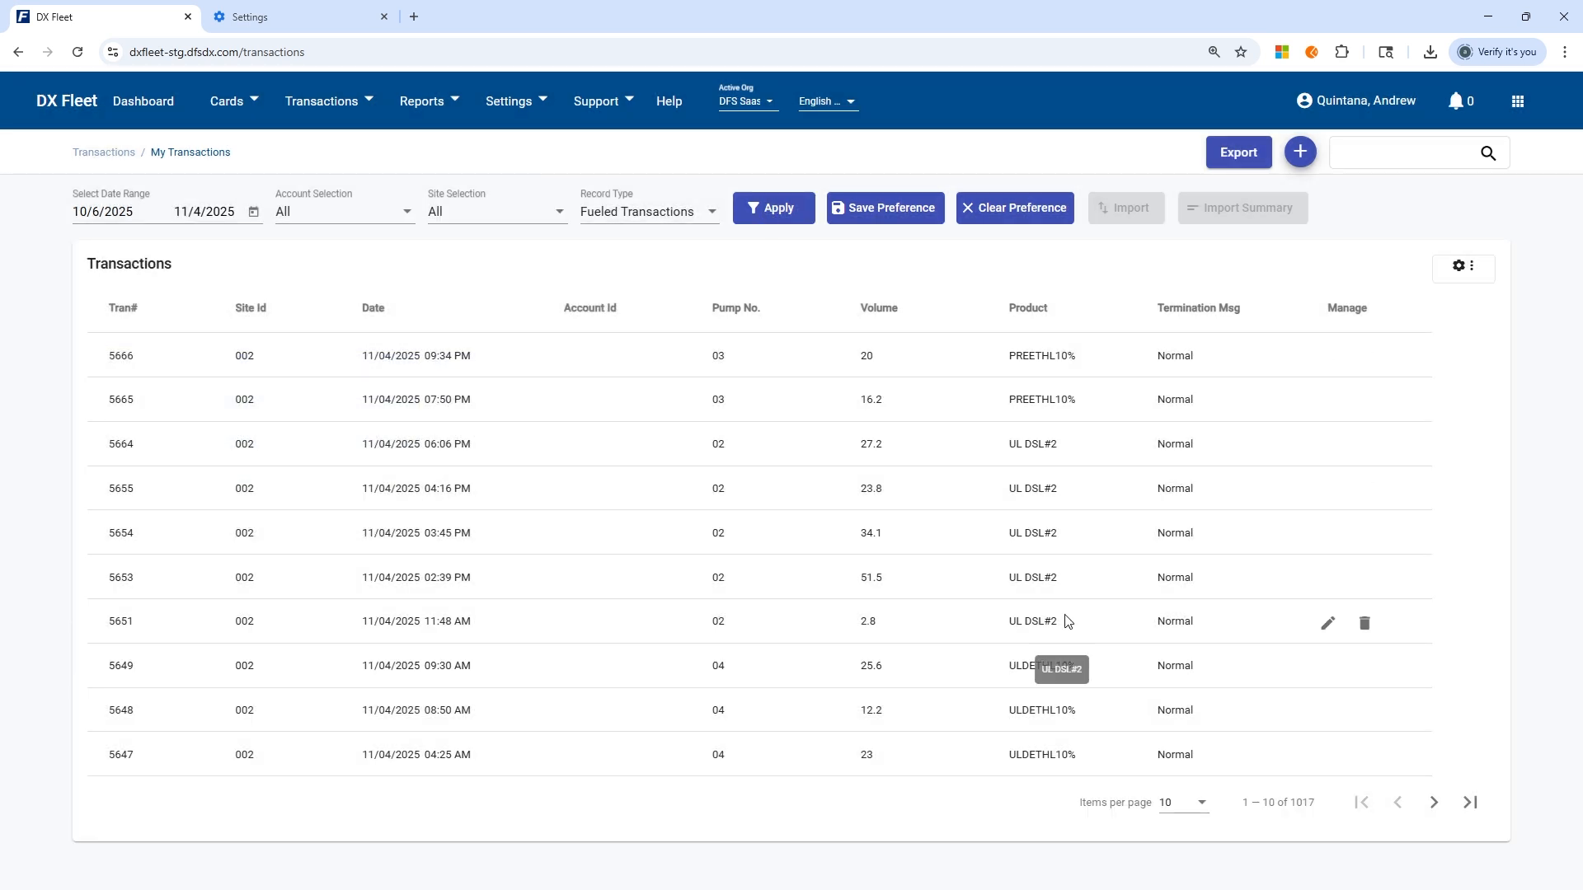
left_click_drag(1318, 806, 1305, 809)
left_click(1284, 821)
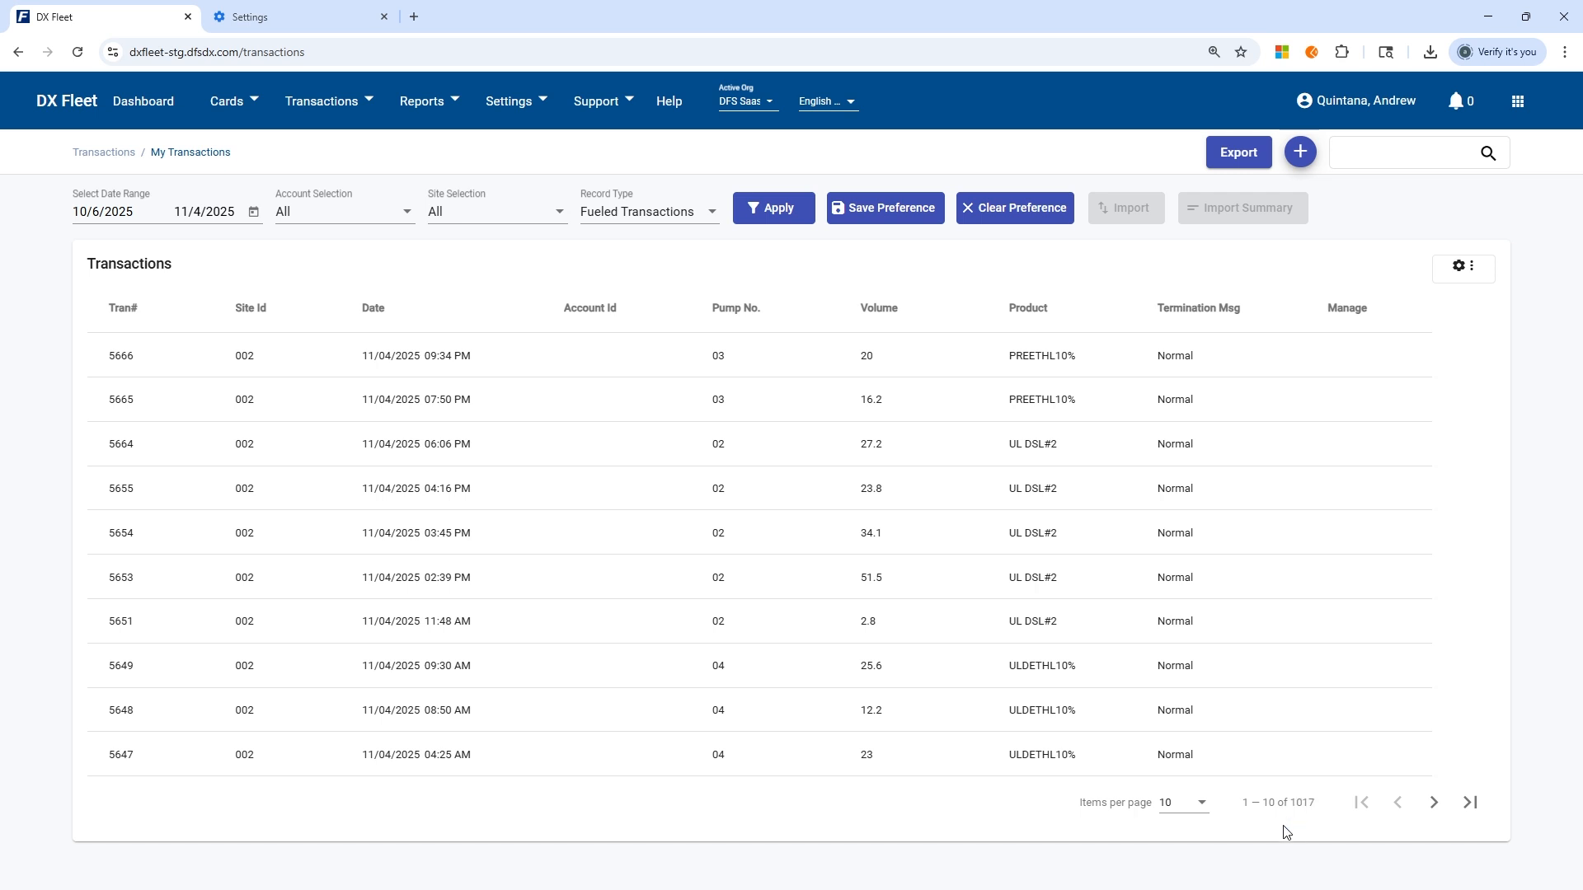
Restrict the transaction date range to the single day 11/4/2025 and apply it.
left_click(255, 212)
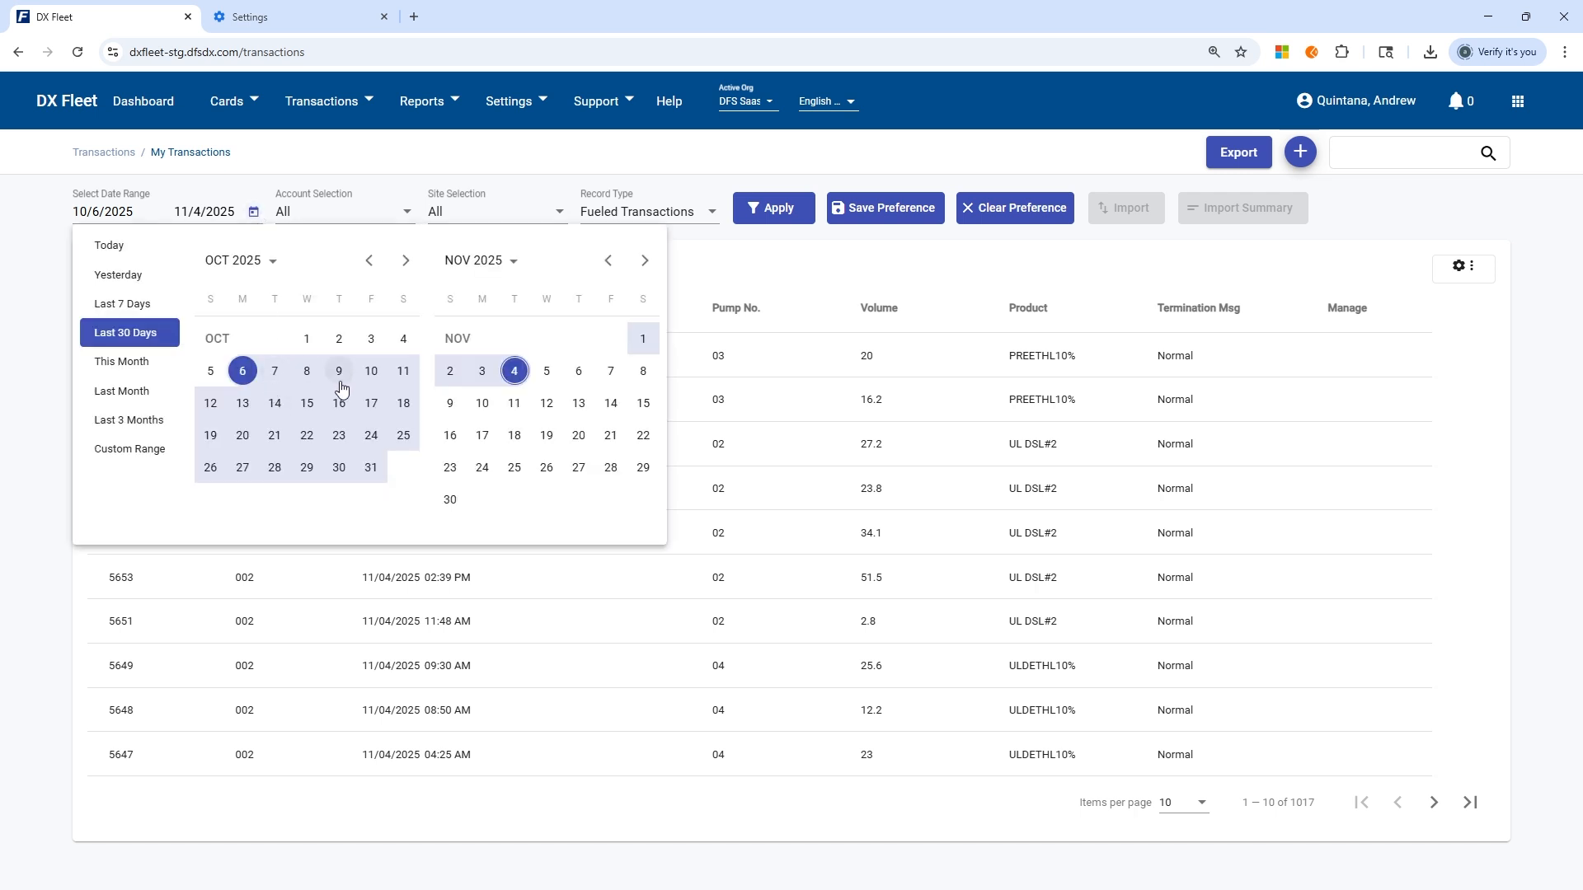
double_click(515, 372)
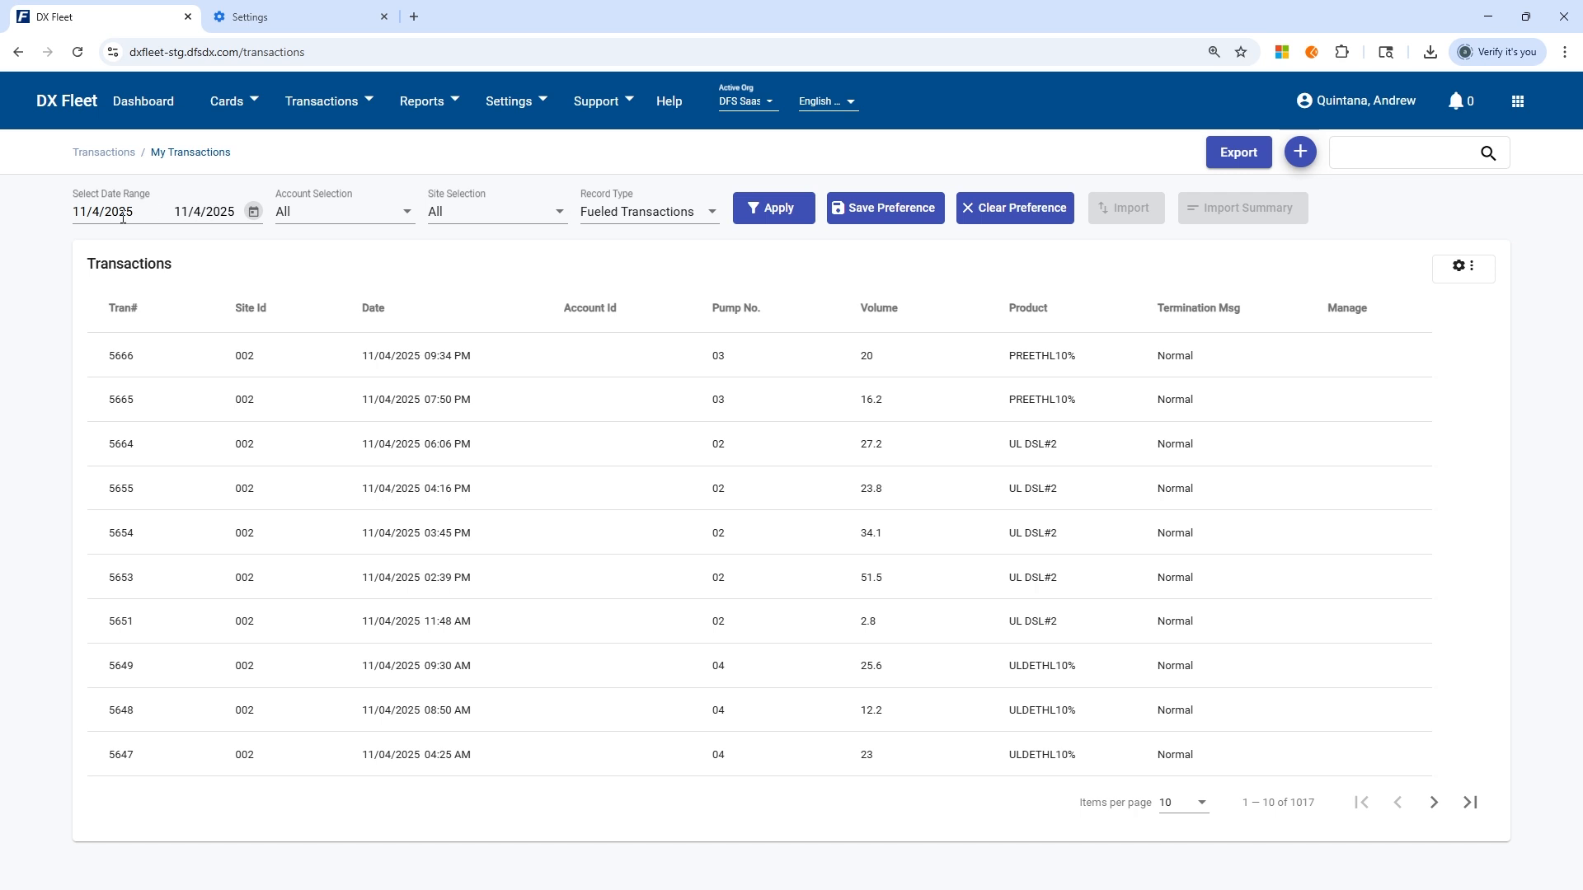
left_click(774, 213)
Set the transaction list to show 100 items per page.
left_click(1369, 150)
left_click(1192, 803)
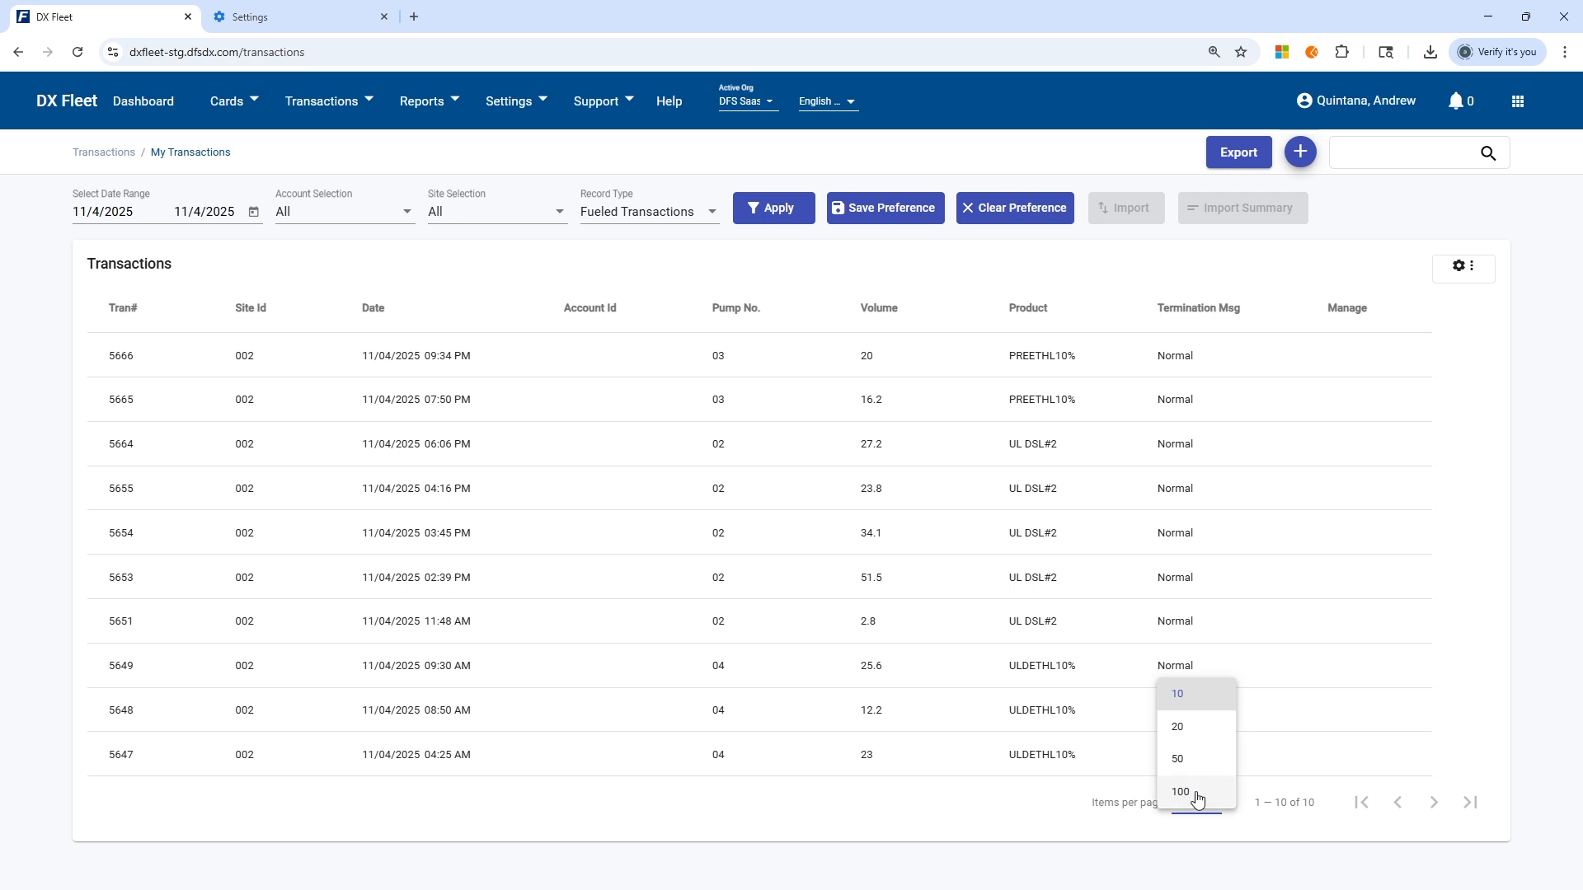
left_click(1196, 797)
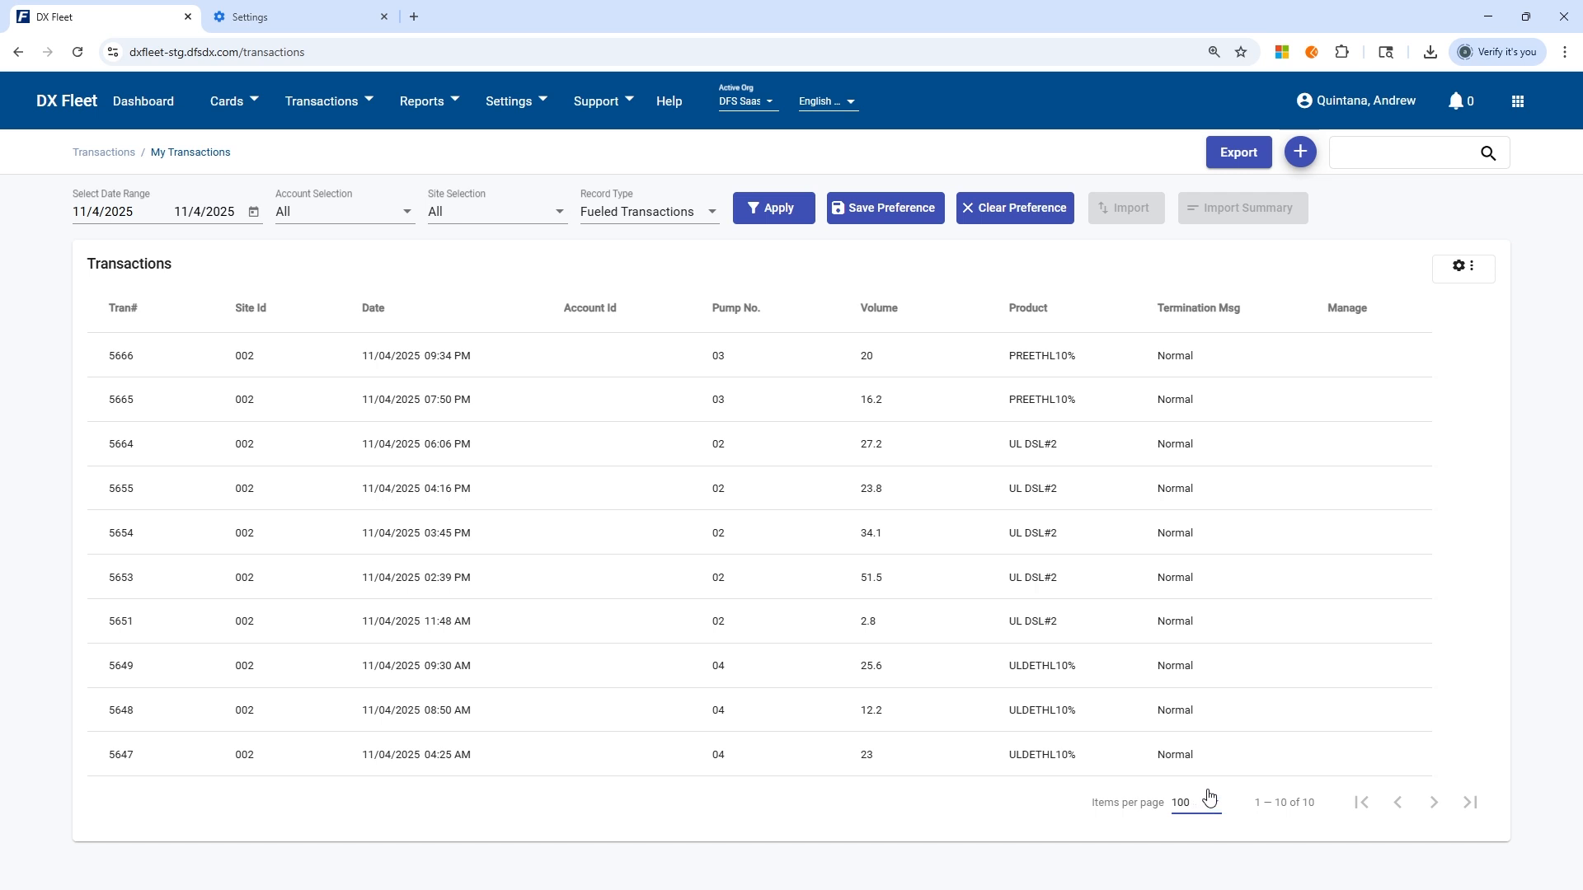
Search the transaction list for 5666, and clear the search text.
left_click(1406, 151)
left_click(1372, 156)
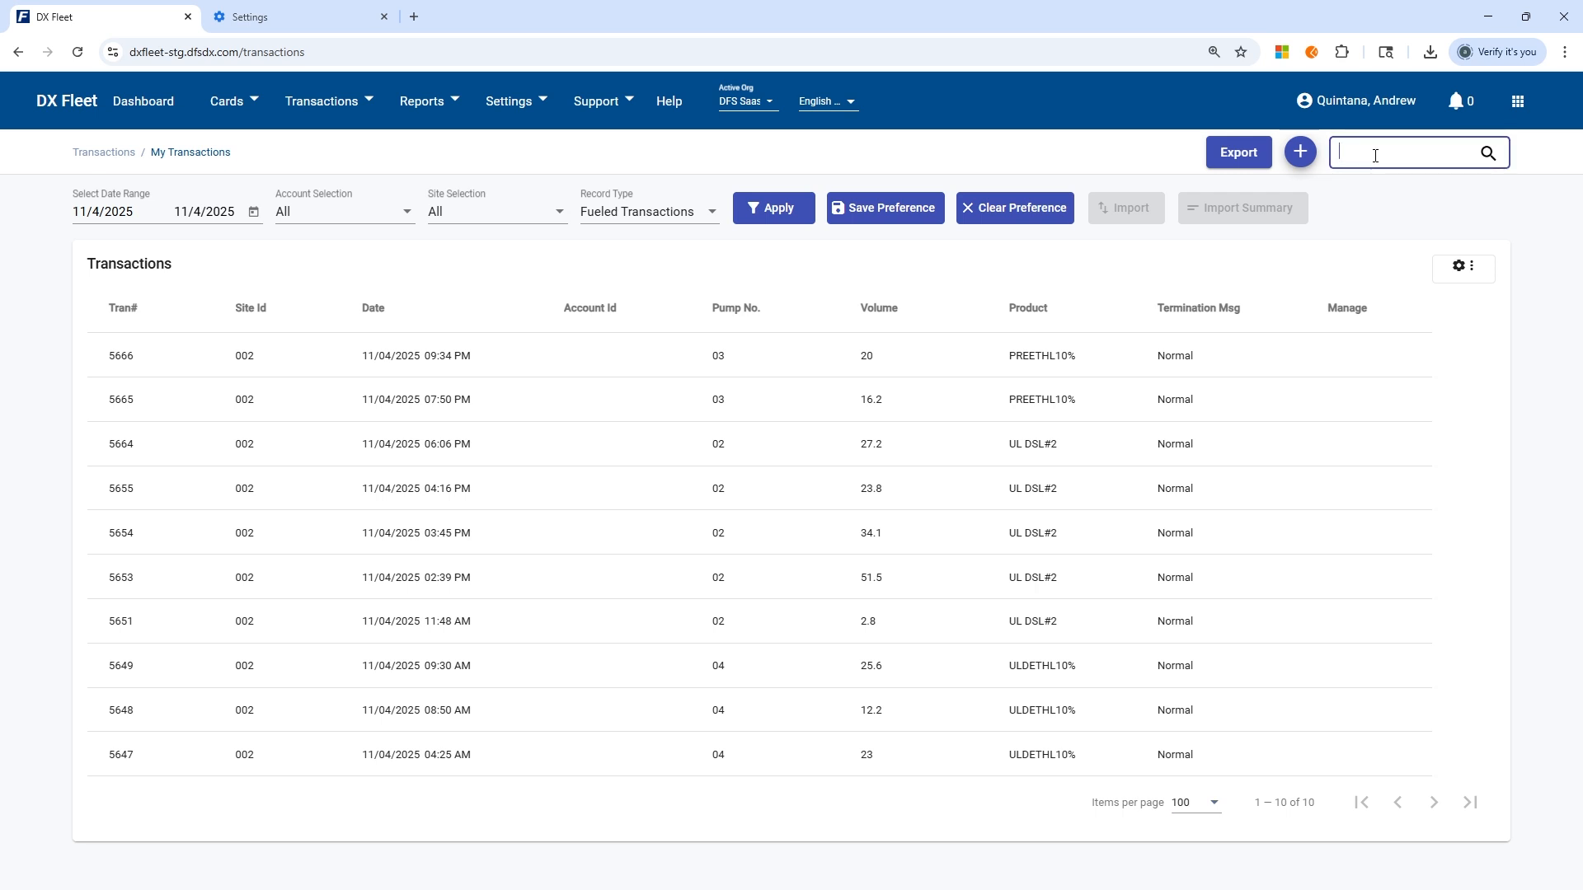
type("5666")
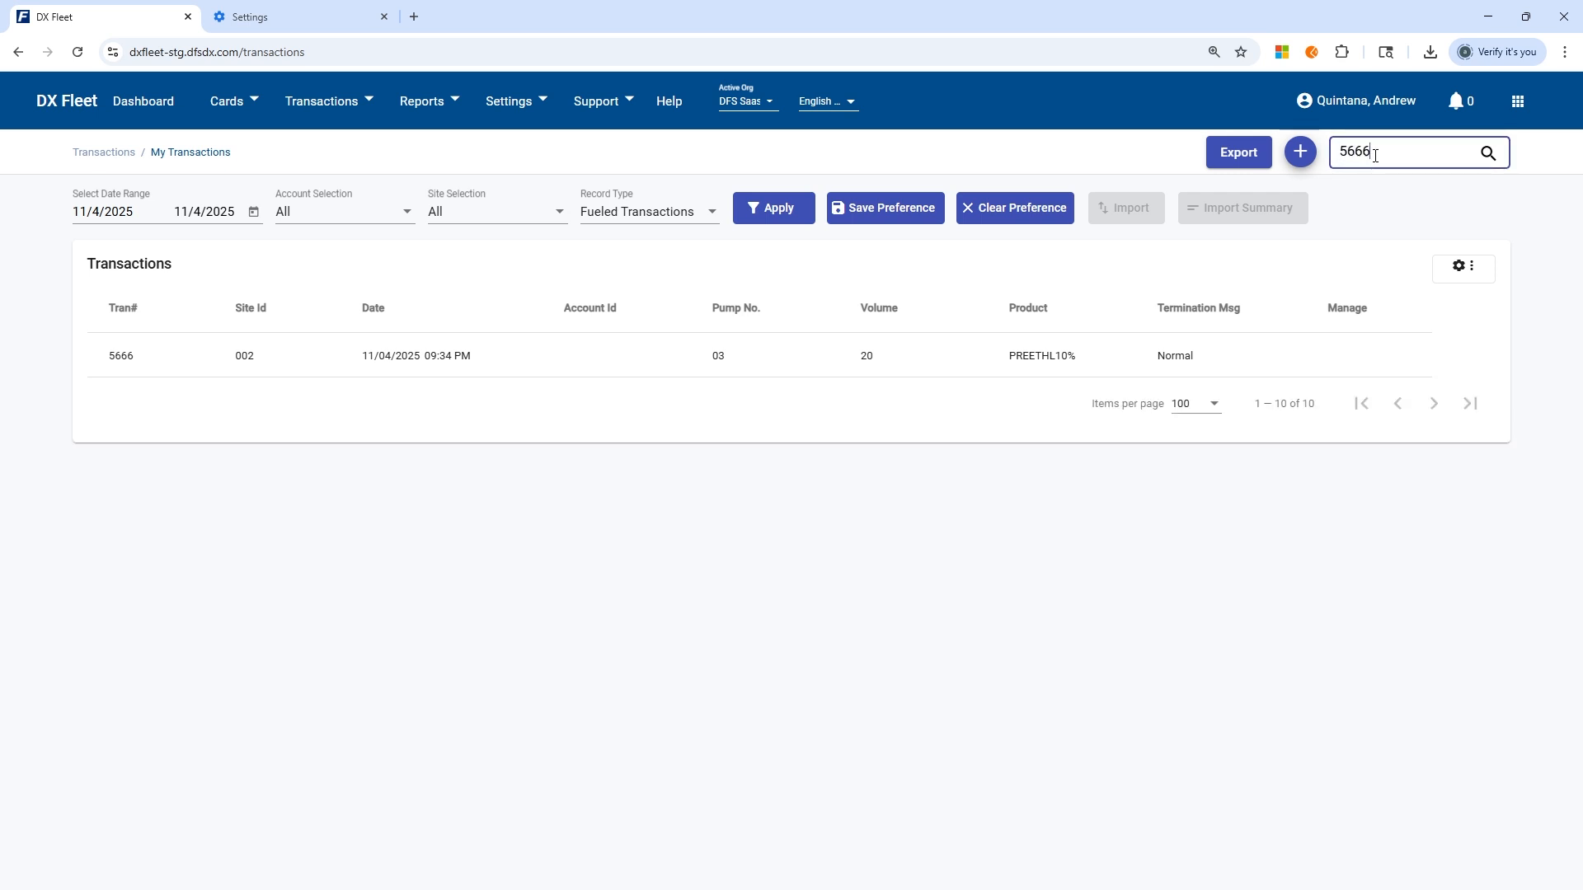
key("BackSpace")
key("BackSpace")
key("BackSpace")
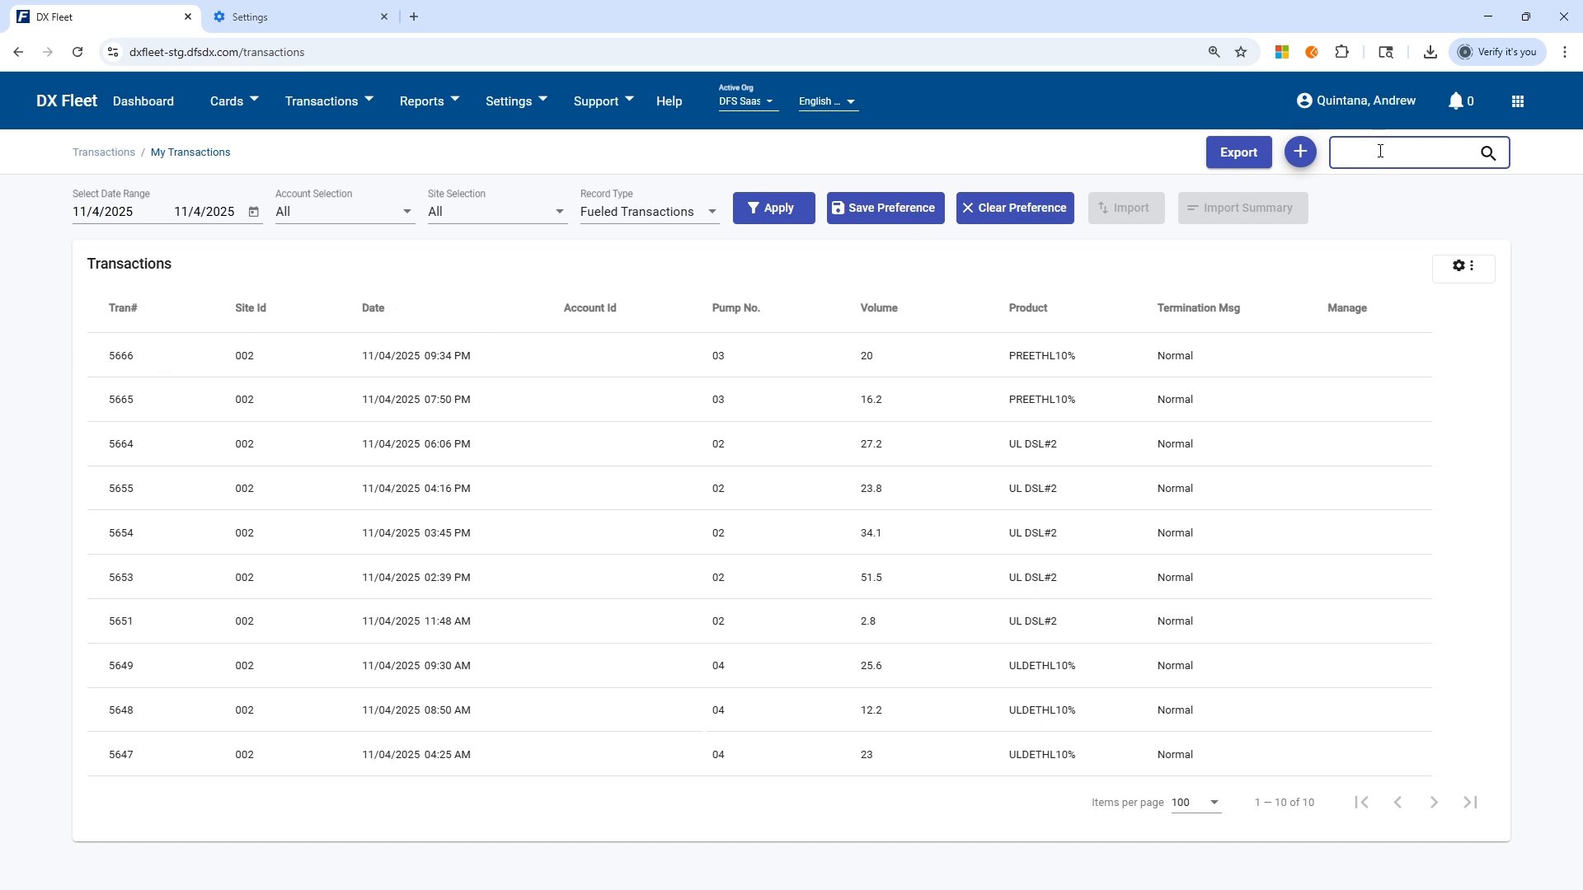
Search the transaction list for 5667, and clear the search text.
type("5667")
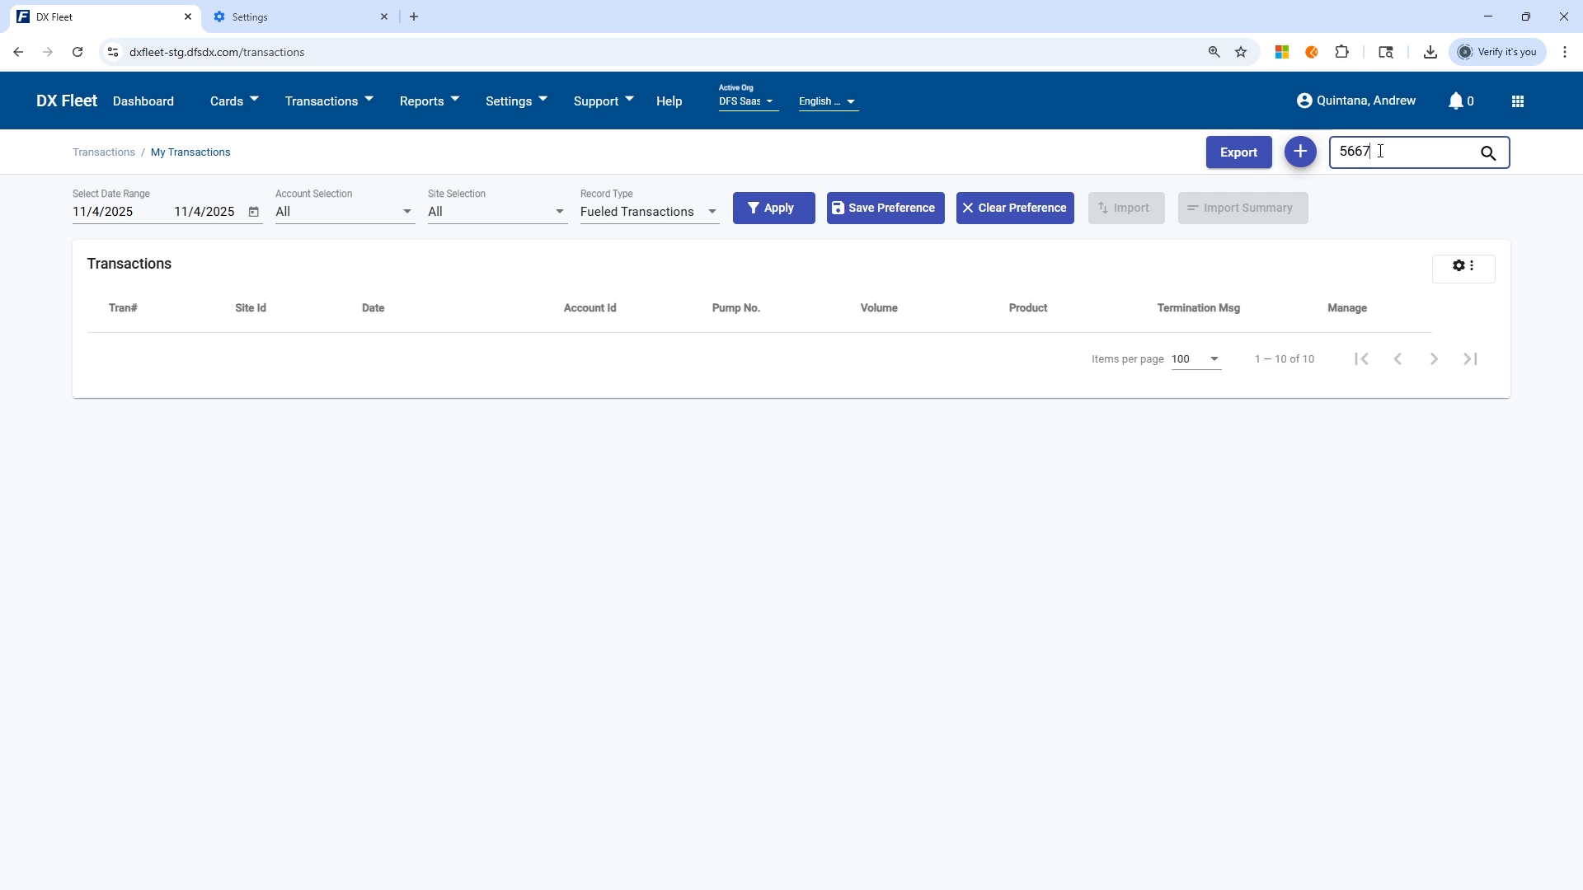
key("ctrl+a")
key("BackSpace")
Set a custom date range from 11/4/2025 to 11/5/2025 and apply it to the transactions.
left_click(253, 214)
left_click(275, 371)
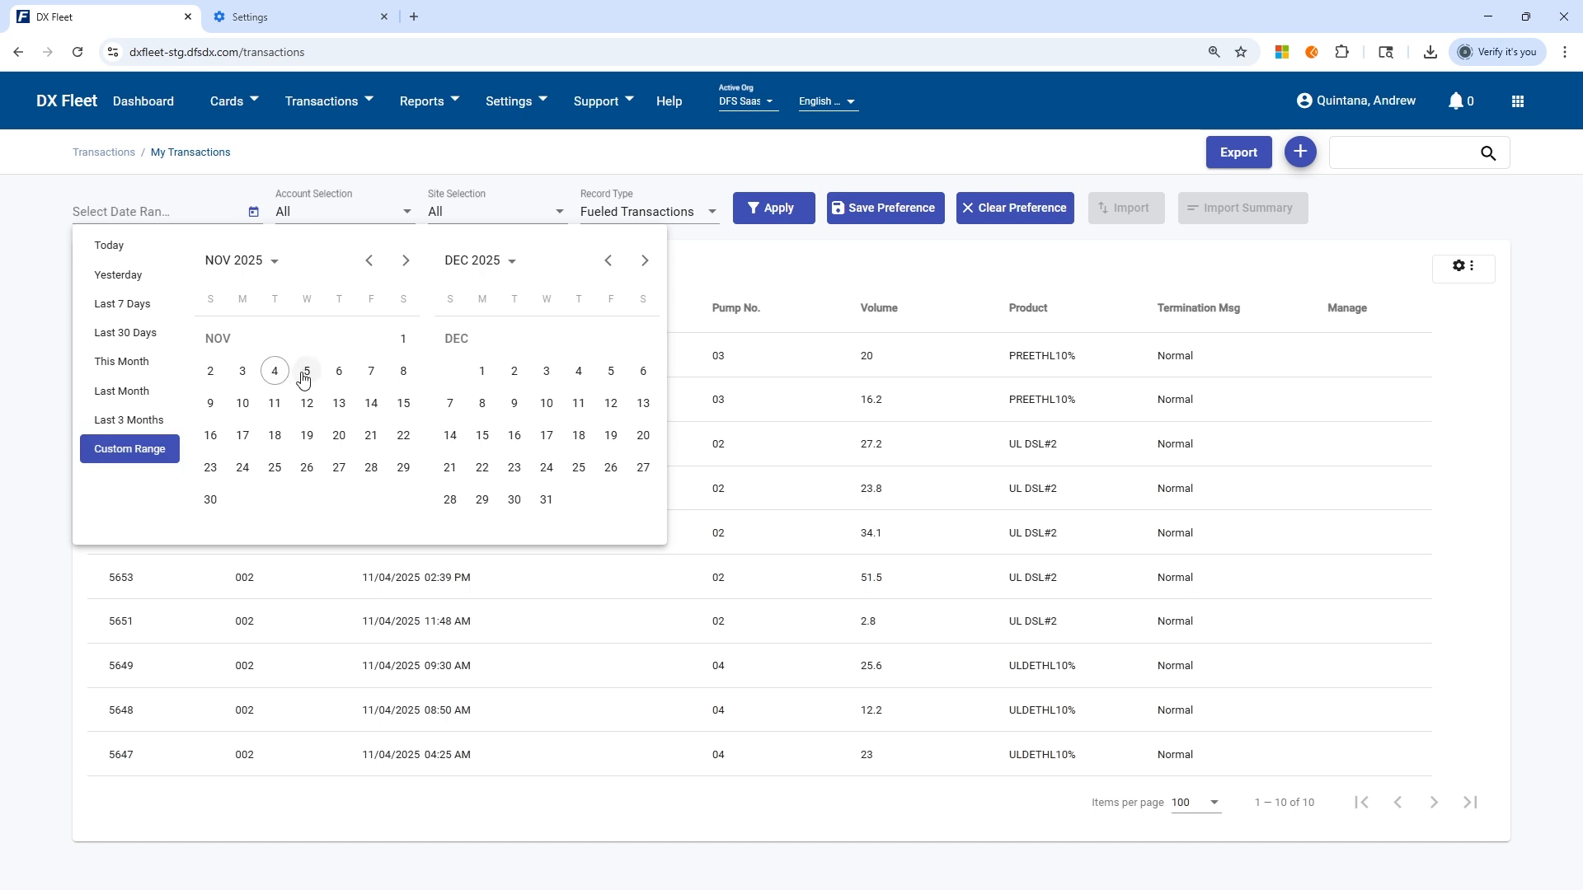
left_click(307, 371)
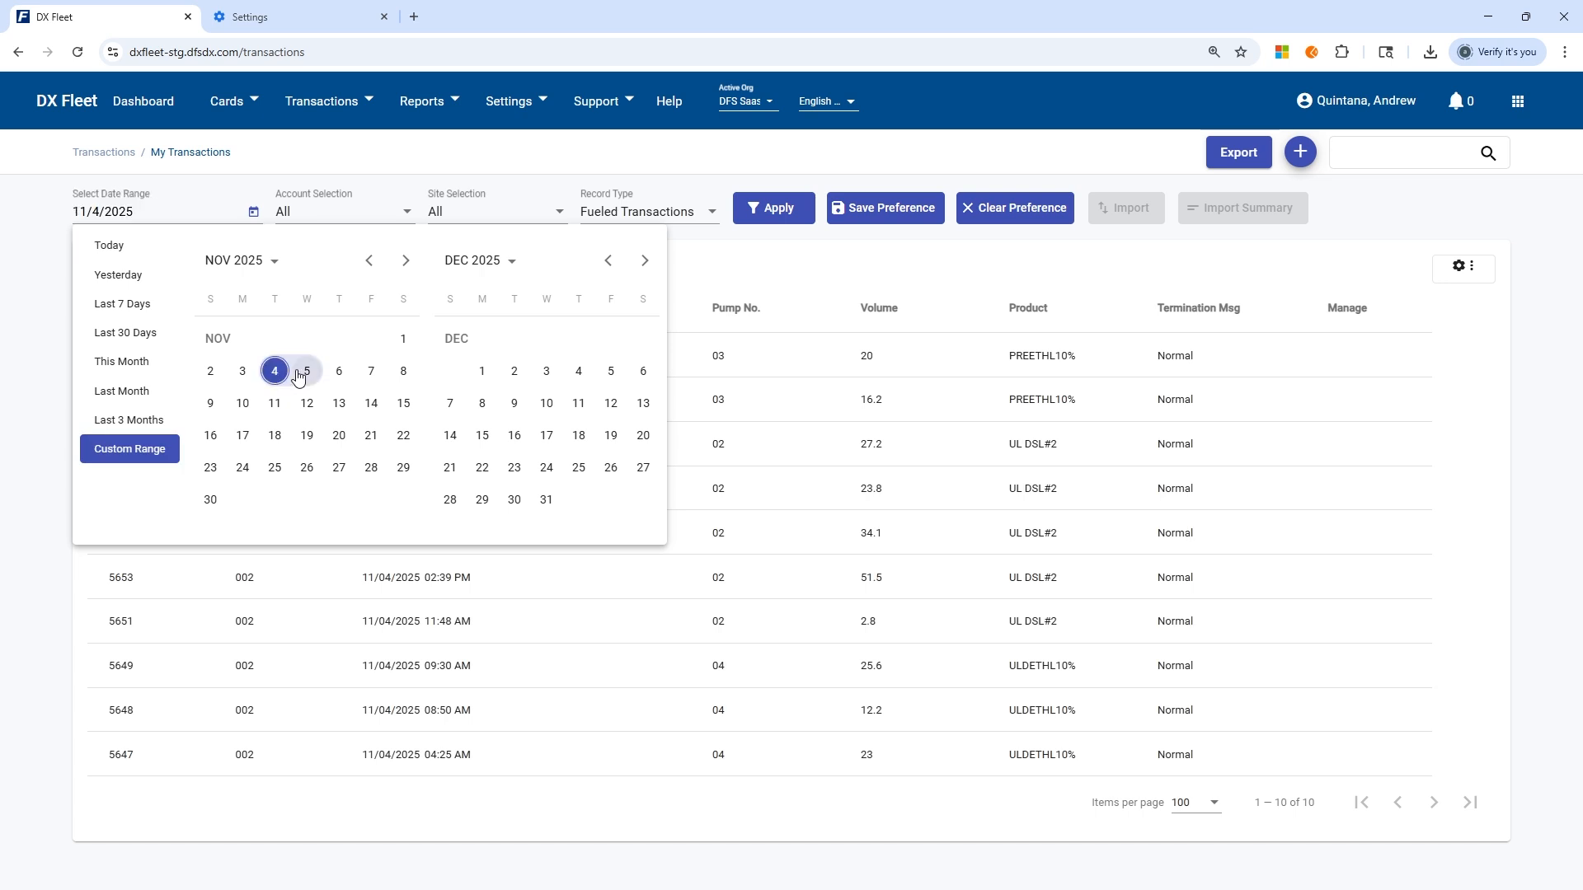
left_click(769, 211)
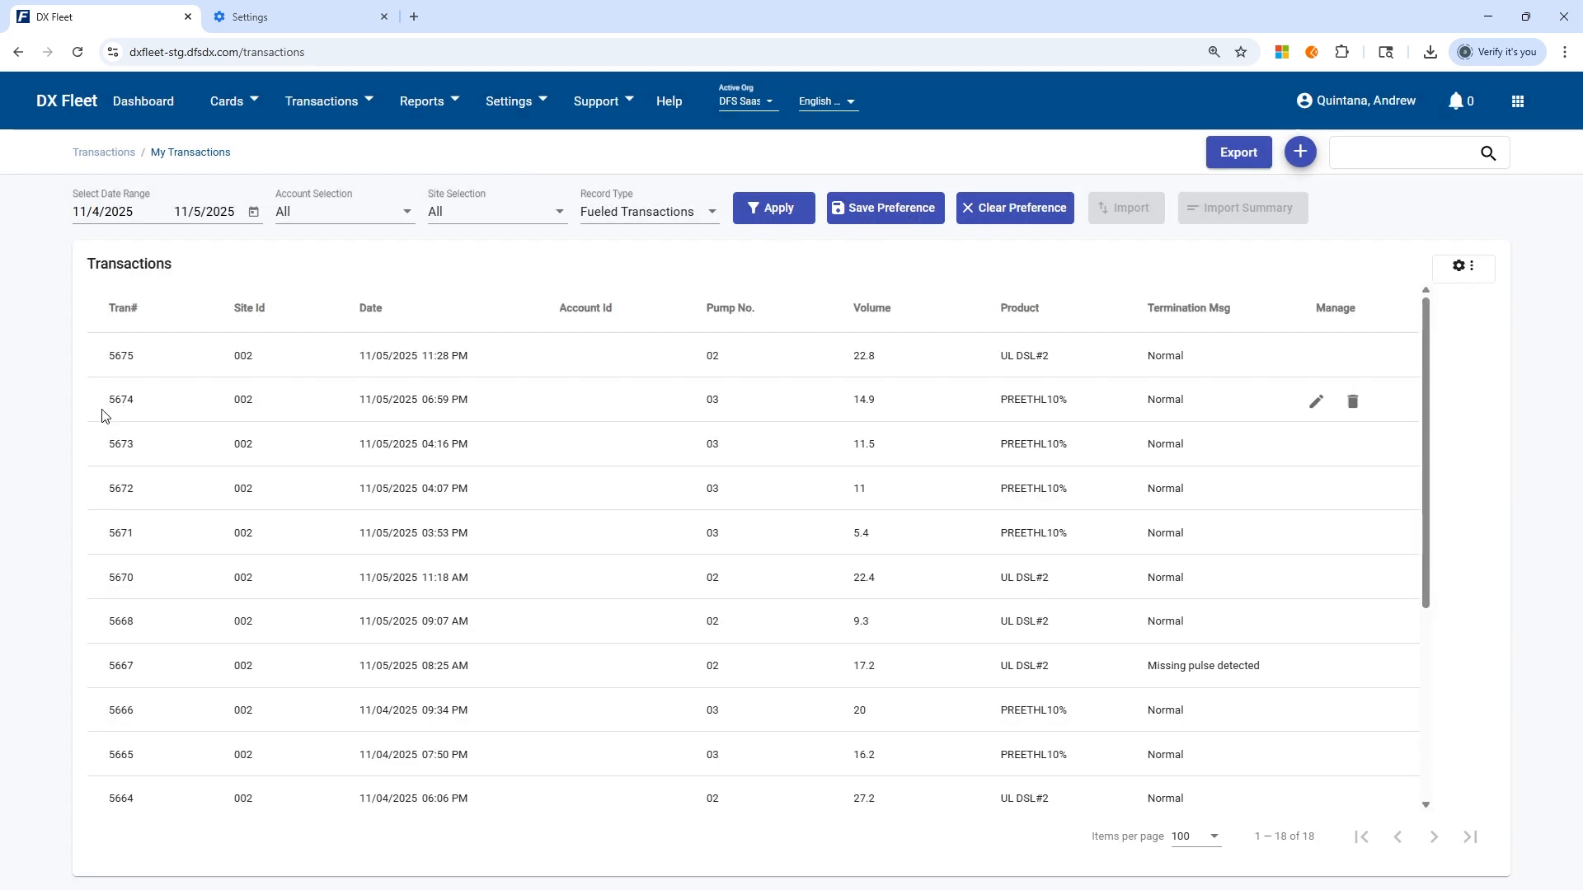
scroll(520, 709, "down", 4)
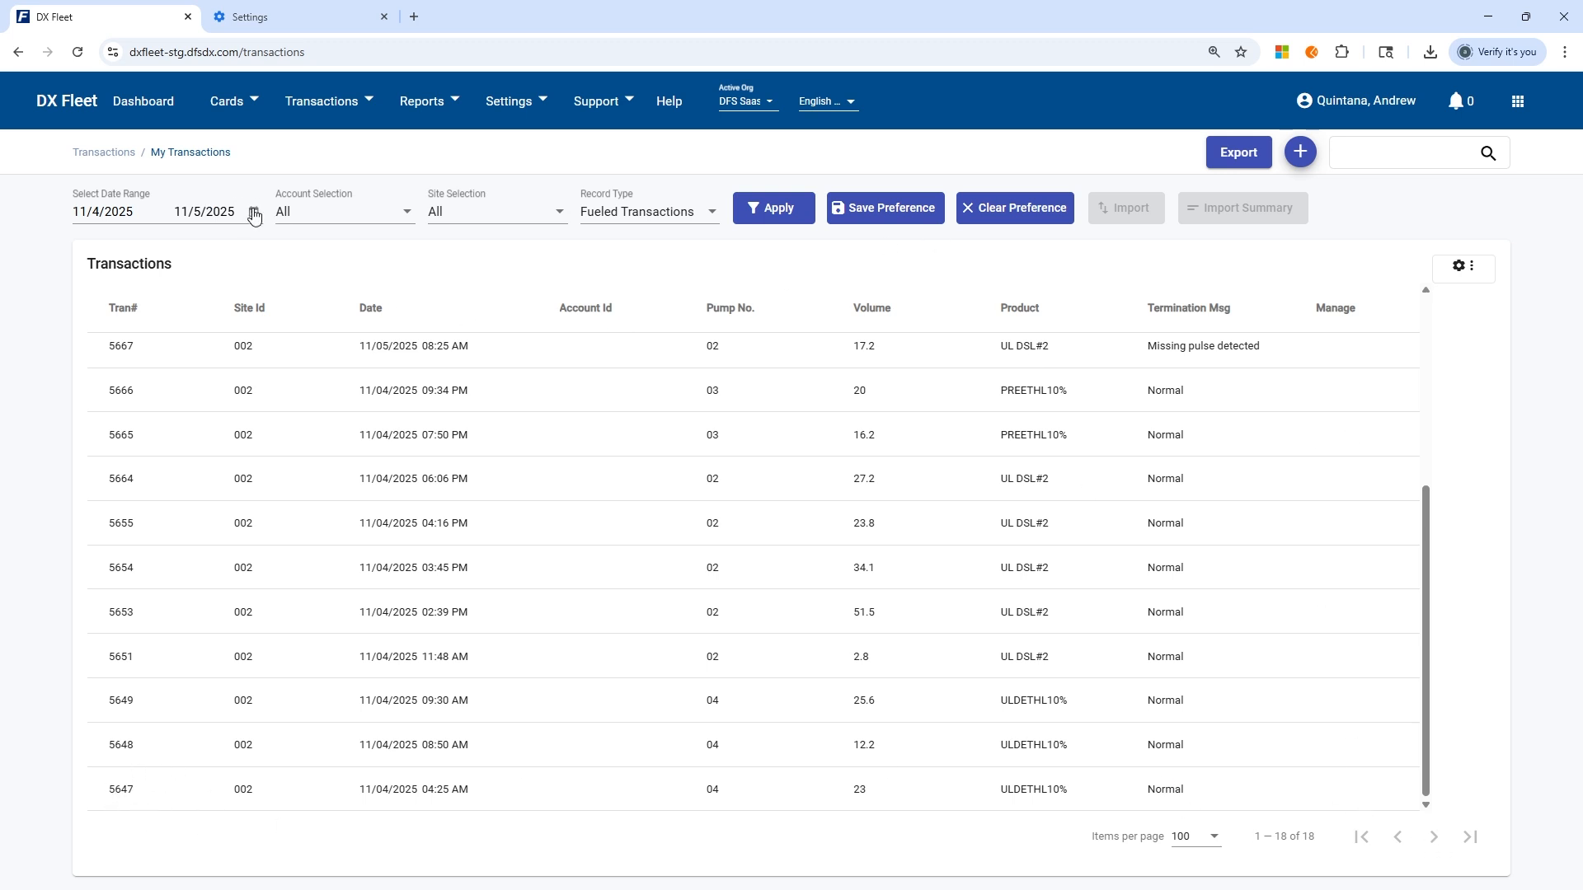
Set the transaction list to 10 items per page and go to its second page.
left_click(1196, 837)
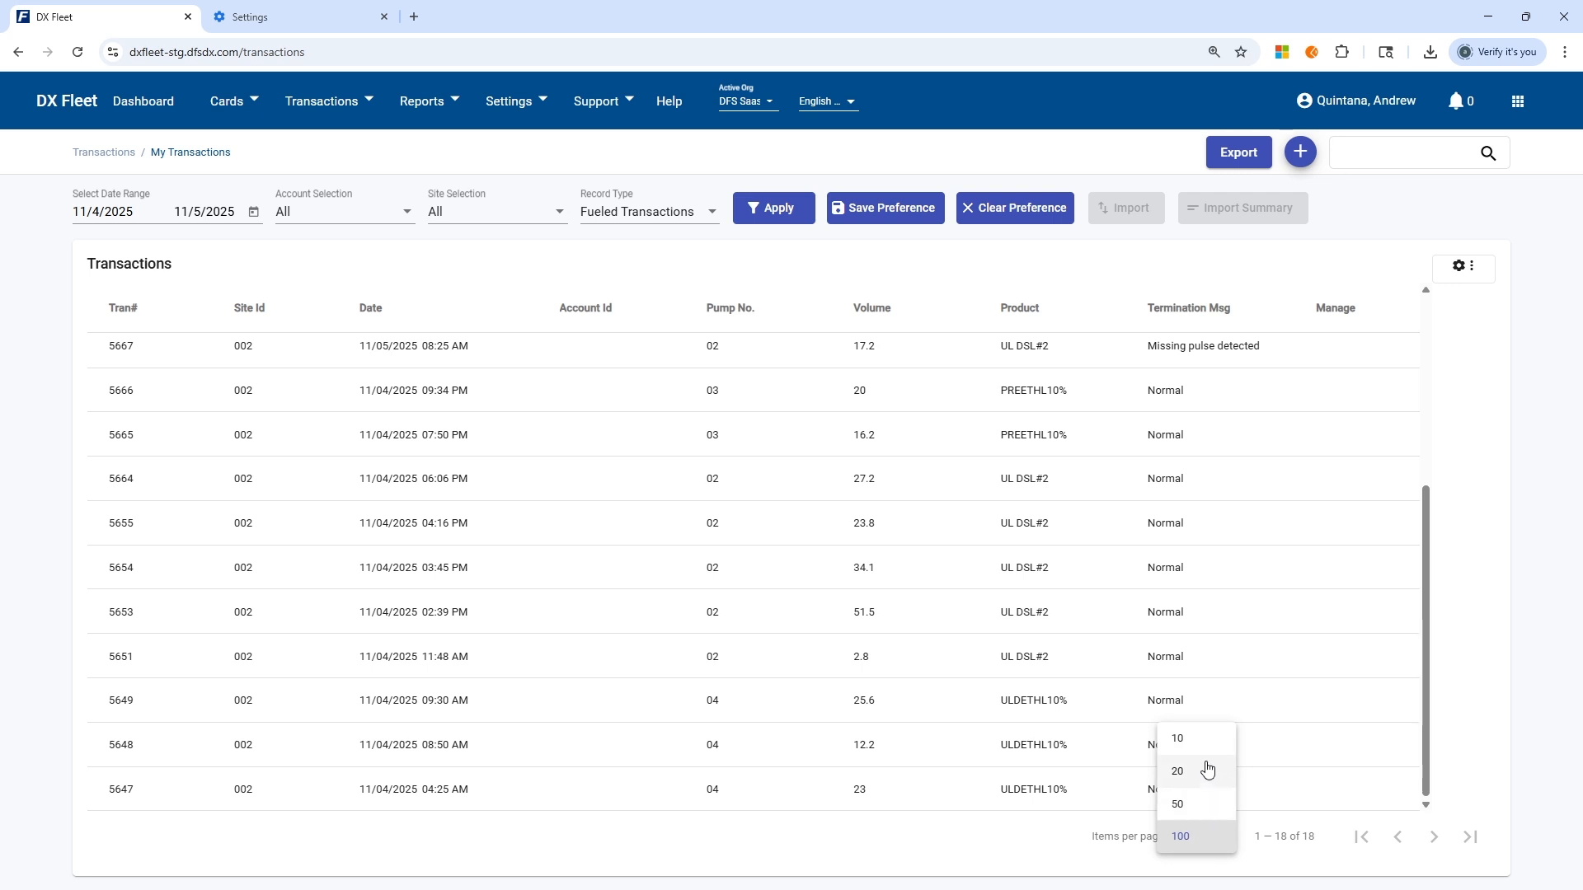
left_click(1179, 739)
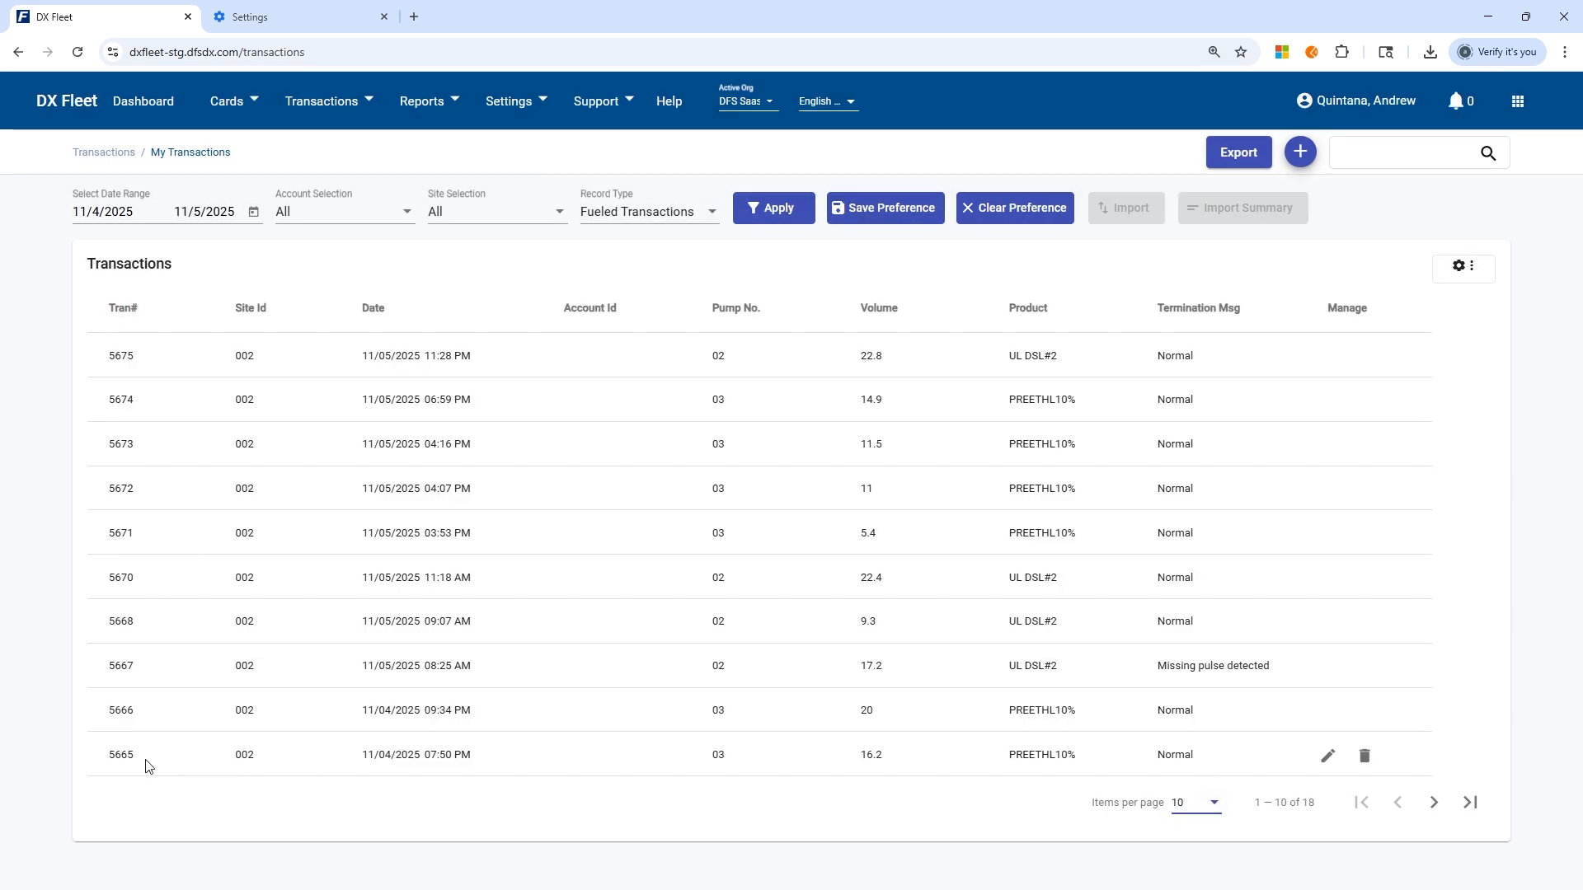
left_click_drag(146, 767, 99, 759)
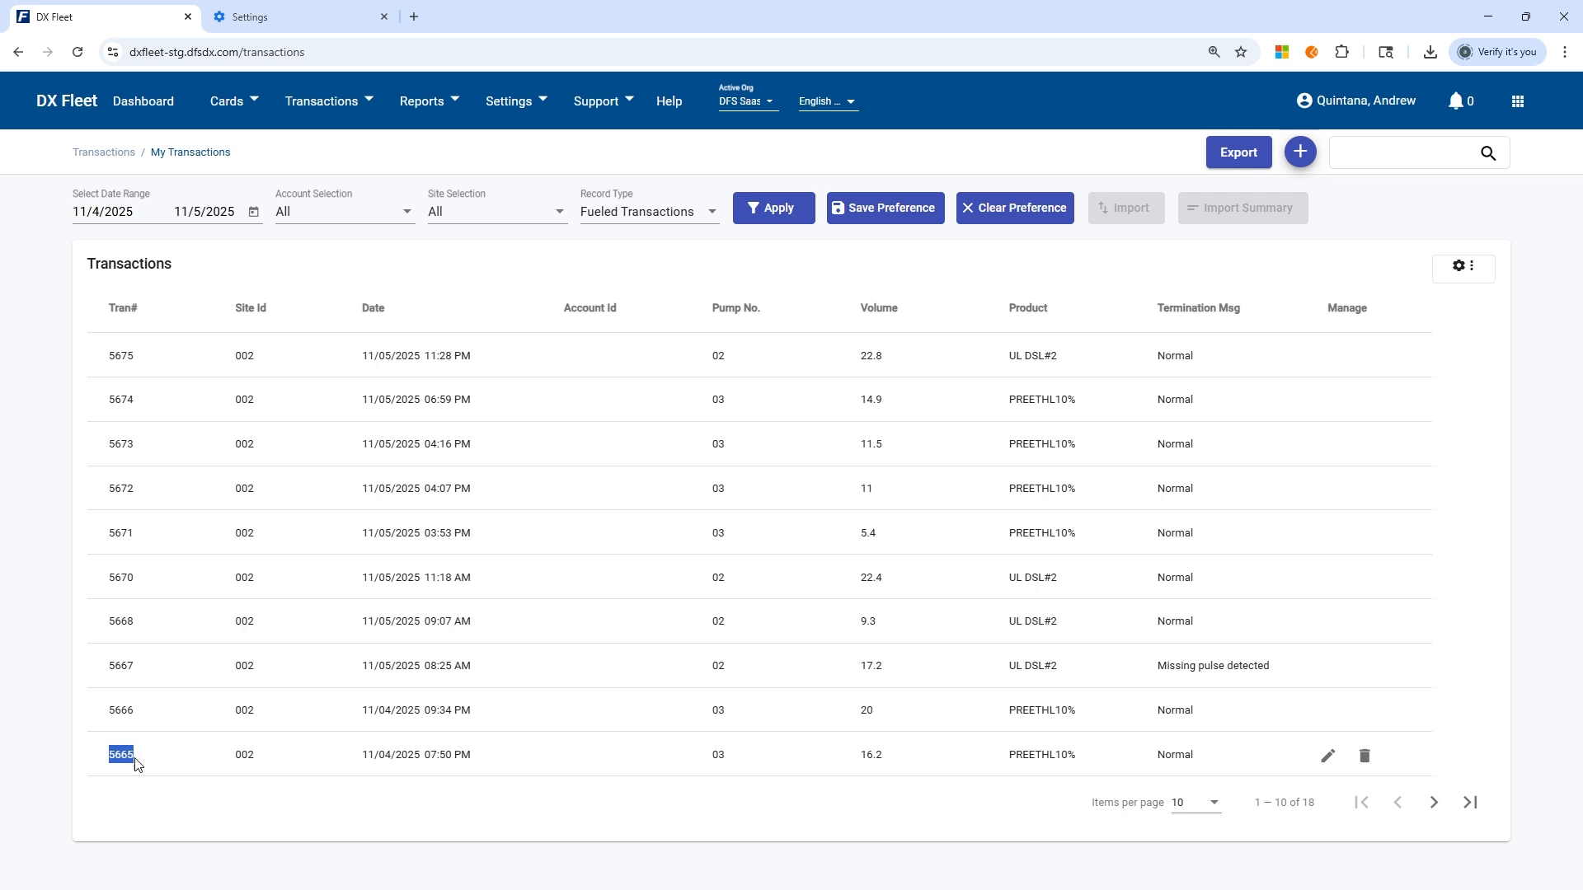
left_click(1433, 802)
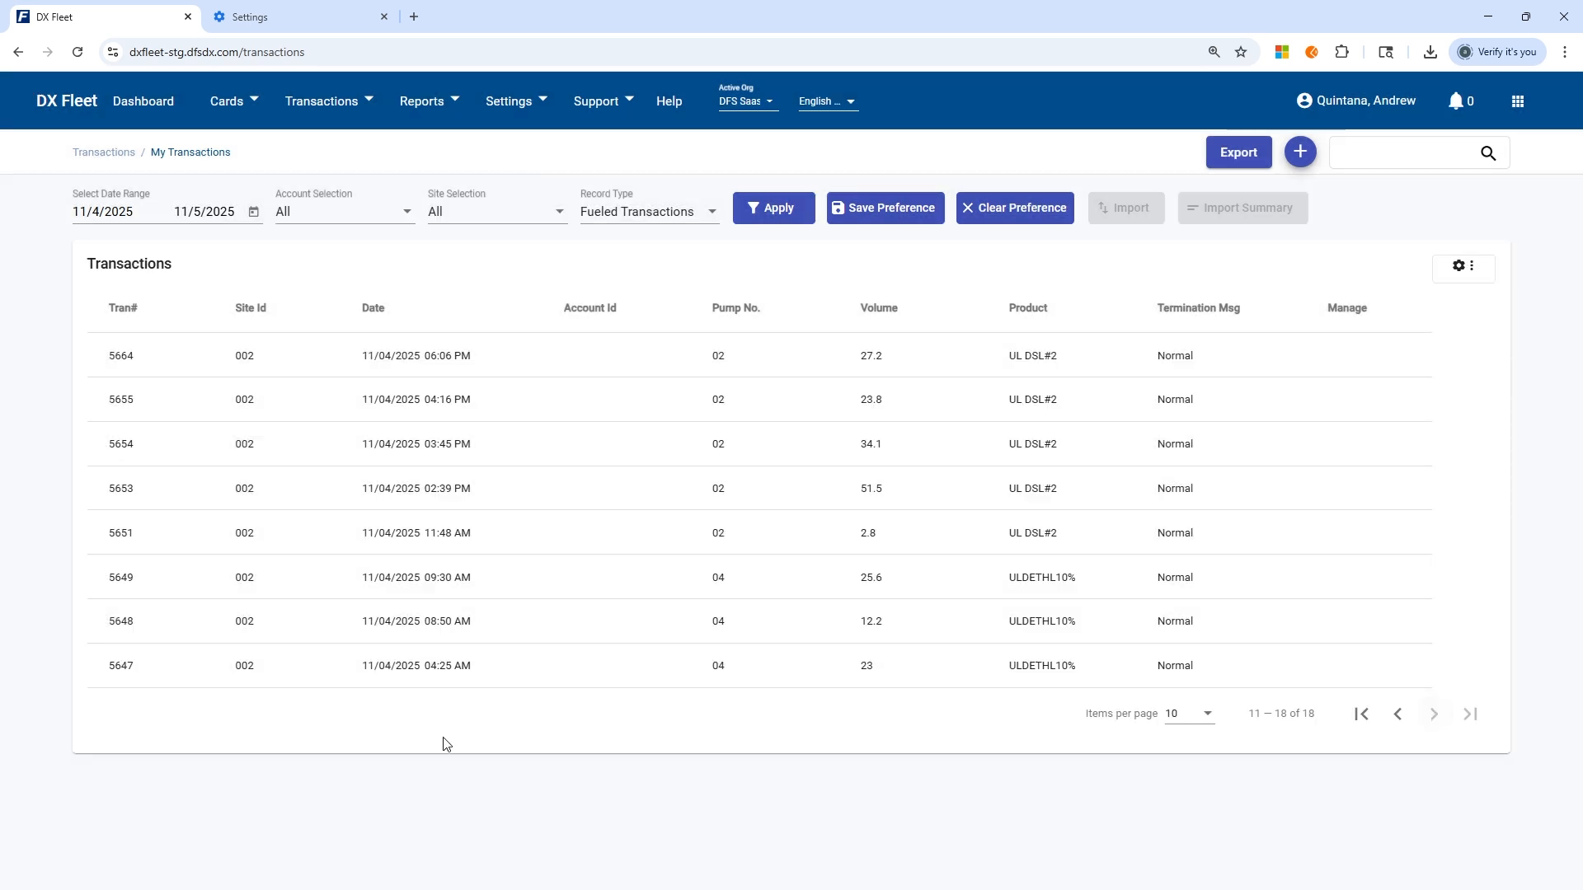
Search for transaction 5665 while the second page of the list is open.
left_click_drag(144, 362, 93, 369)
left_click(1399, 159)
type("5665")
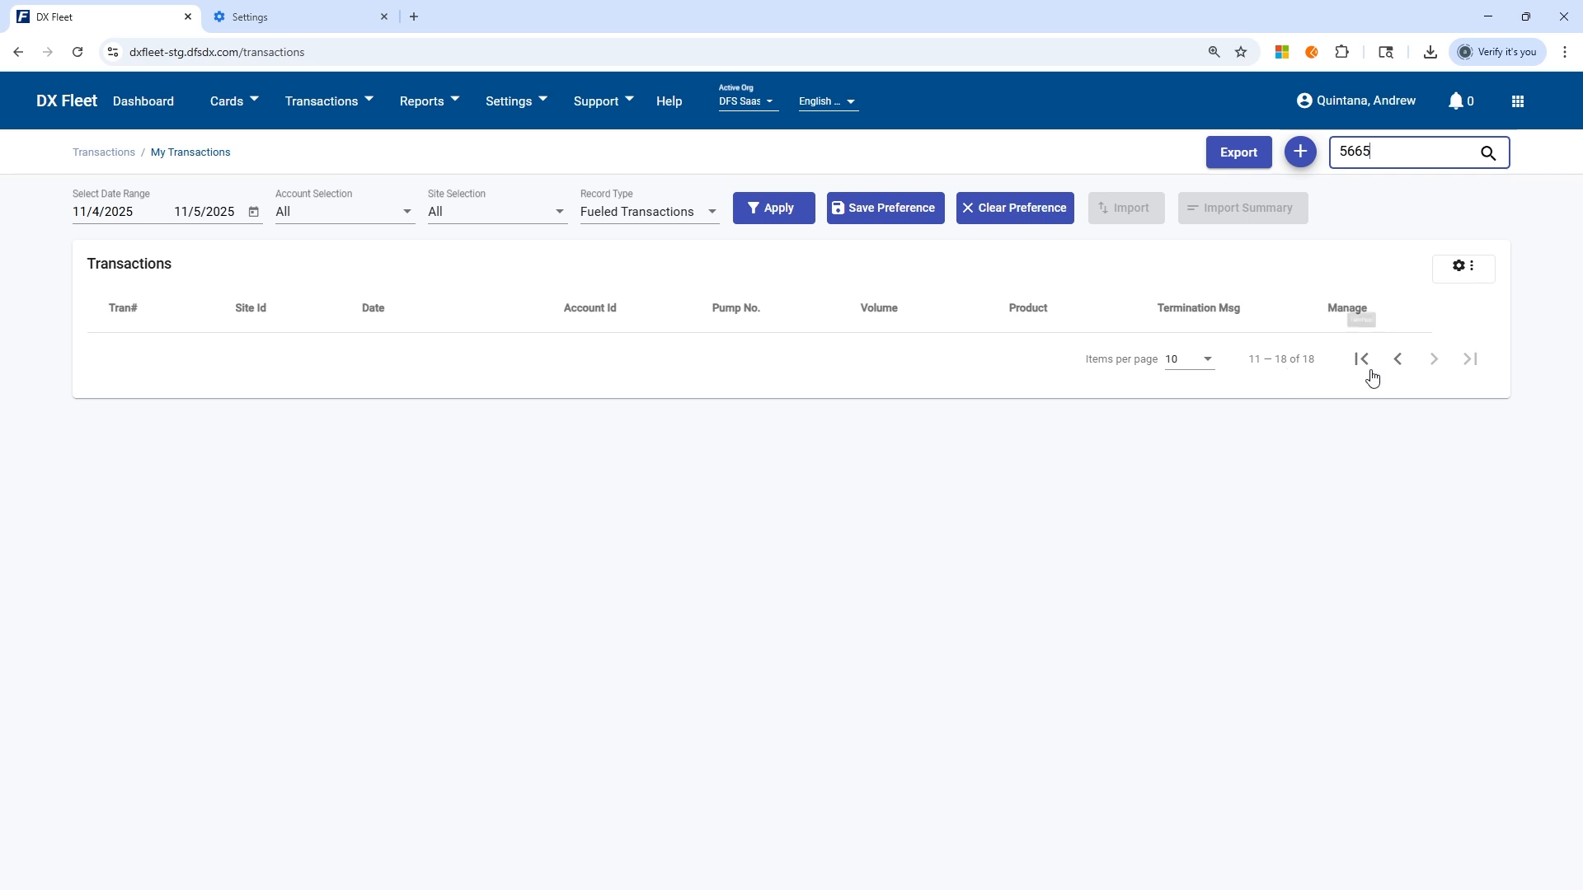
Return to the first page and search it for transaction 5665, and clear the search text.
left_click(1399, 360)
left_click(1423, 159)
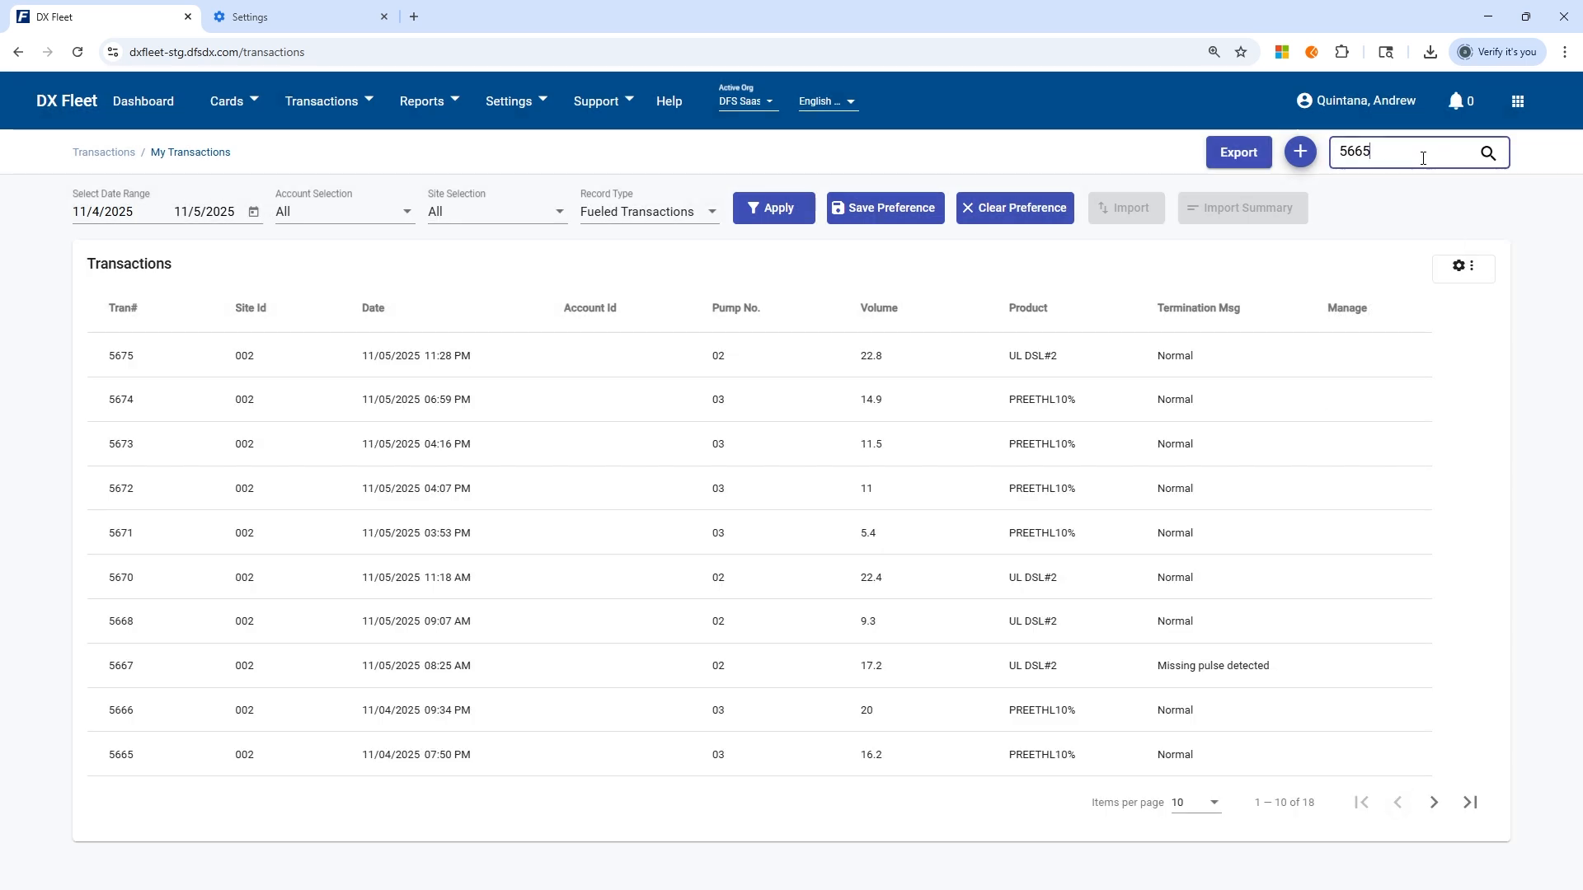
key("Return")
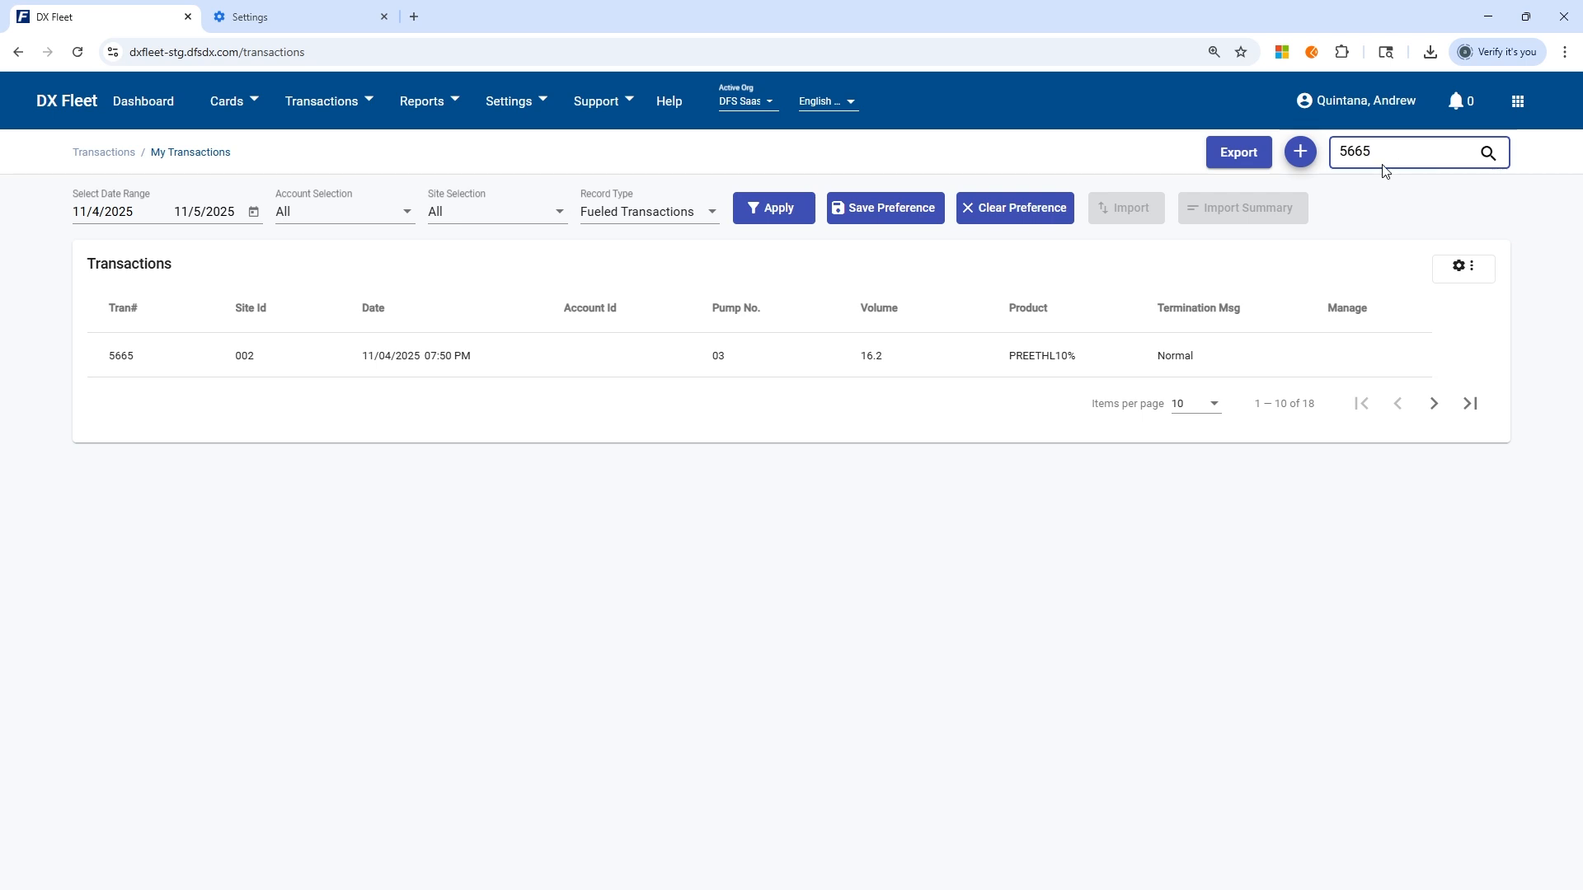
key("BackSpace")
key("BackSpace")
key("BackSpace")
key("Return")
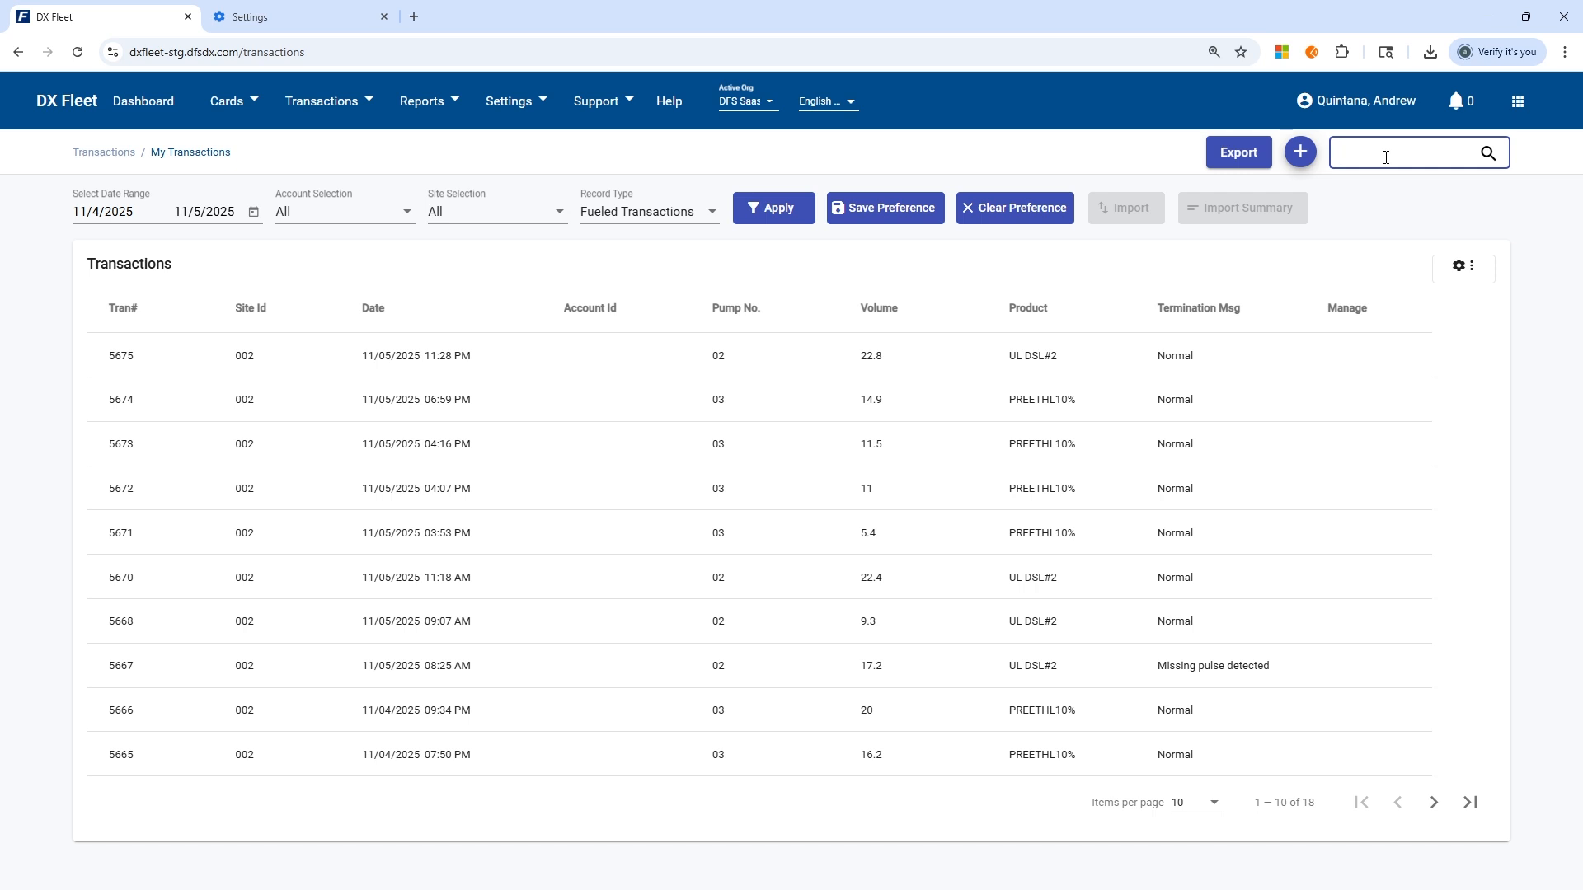
Select the Corporate Fleet Vehicles account as the account filter, and reset the filter to All.
left_click(305, 227)
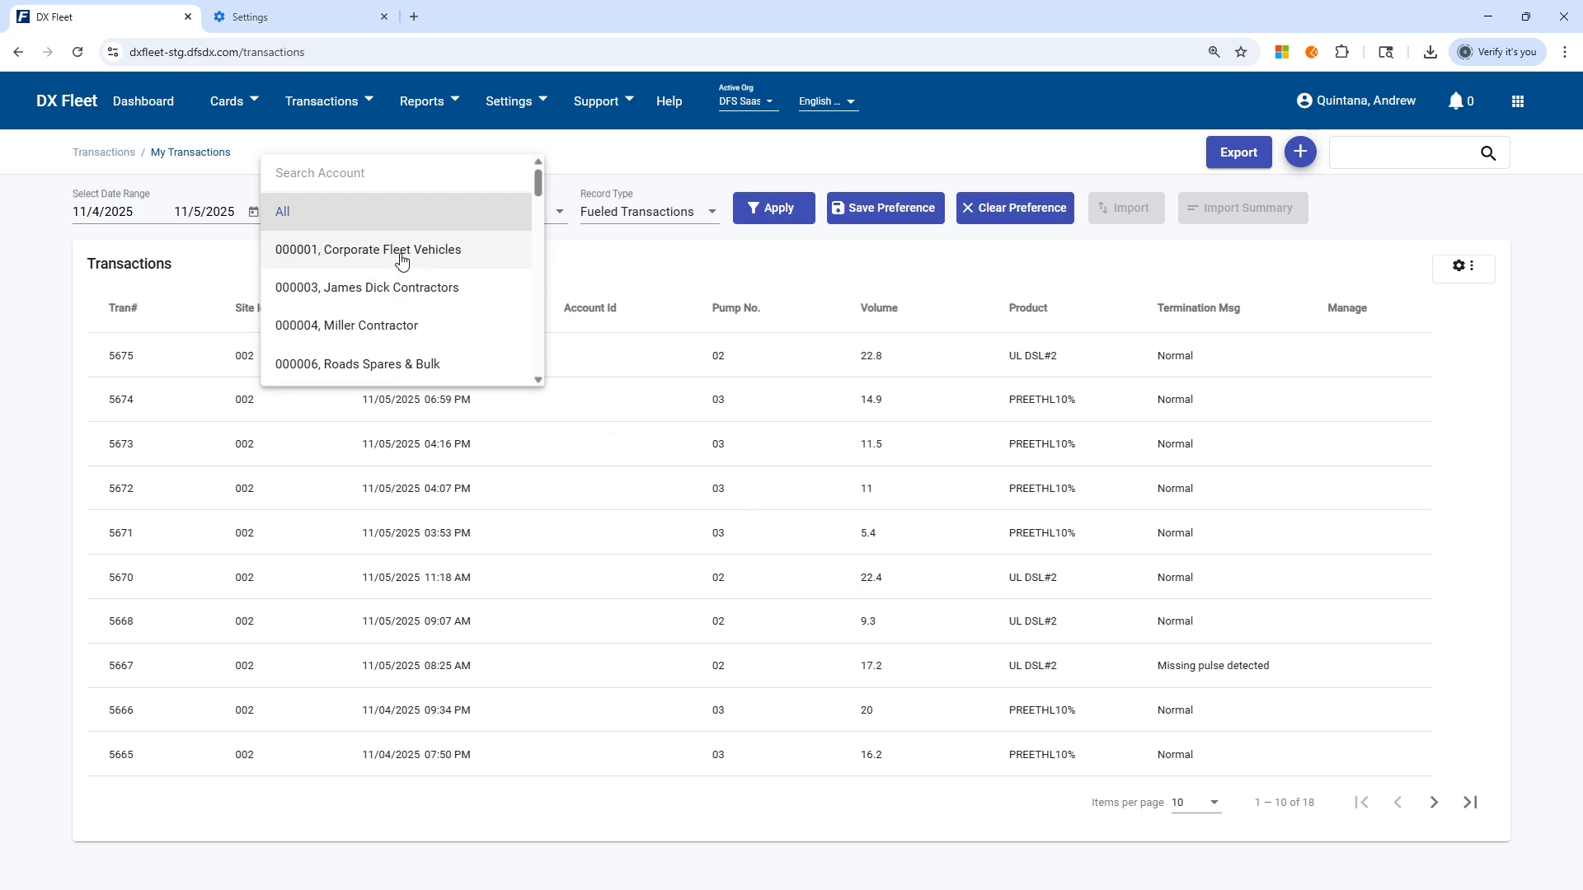
left_click(321, 255)
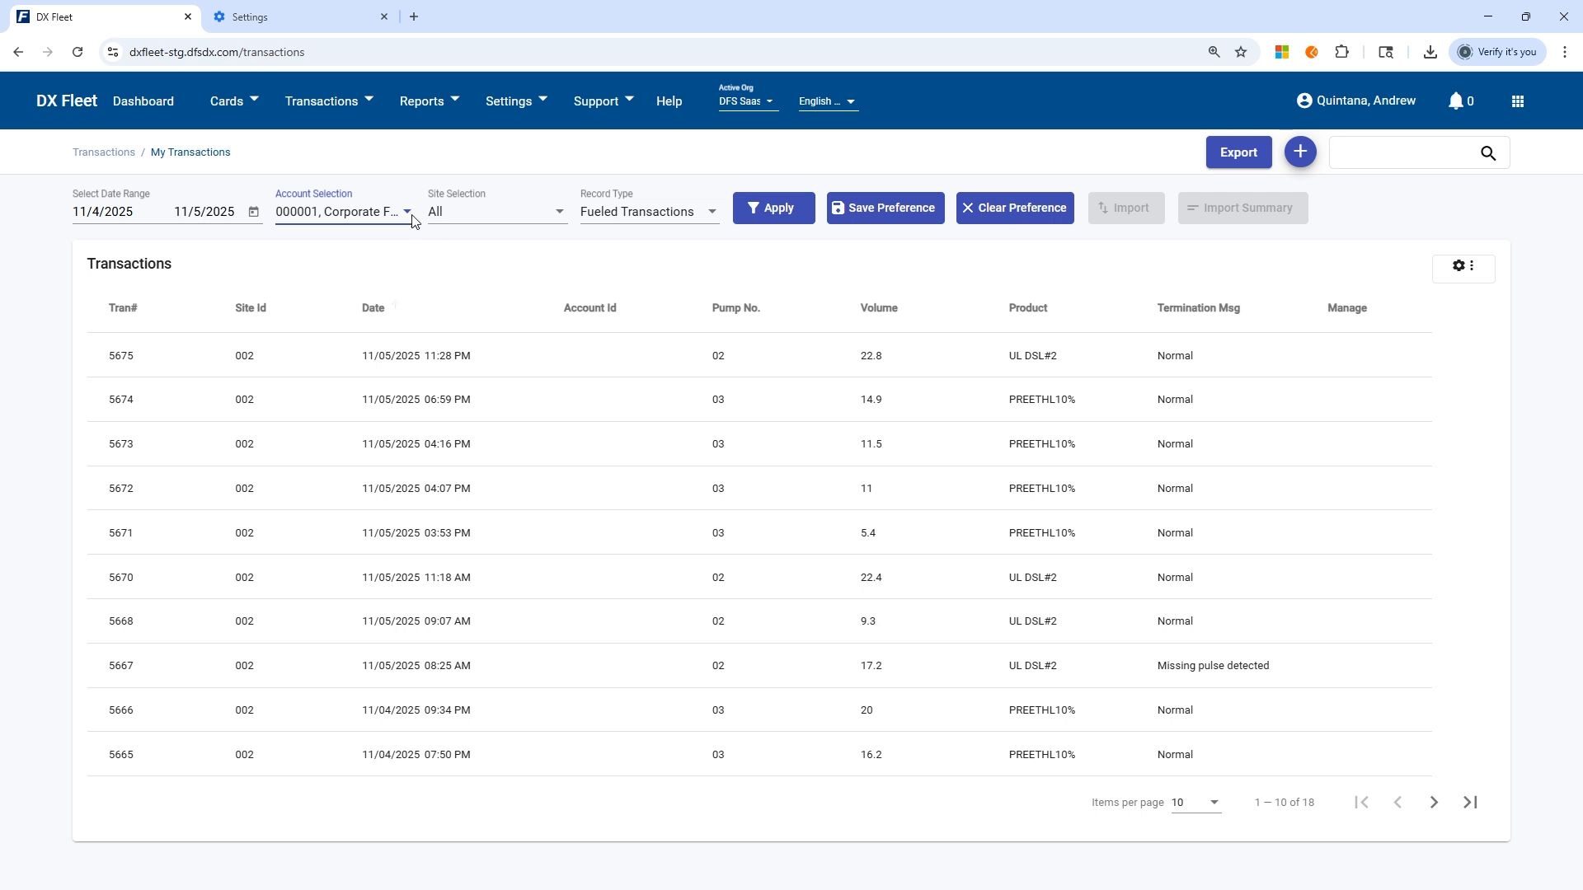
left_click(382, 212)
left_click(396, 174)
Set the site filter to 002-DFS Saas Edge Fleet Lab 2.
left_click(506, 213)
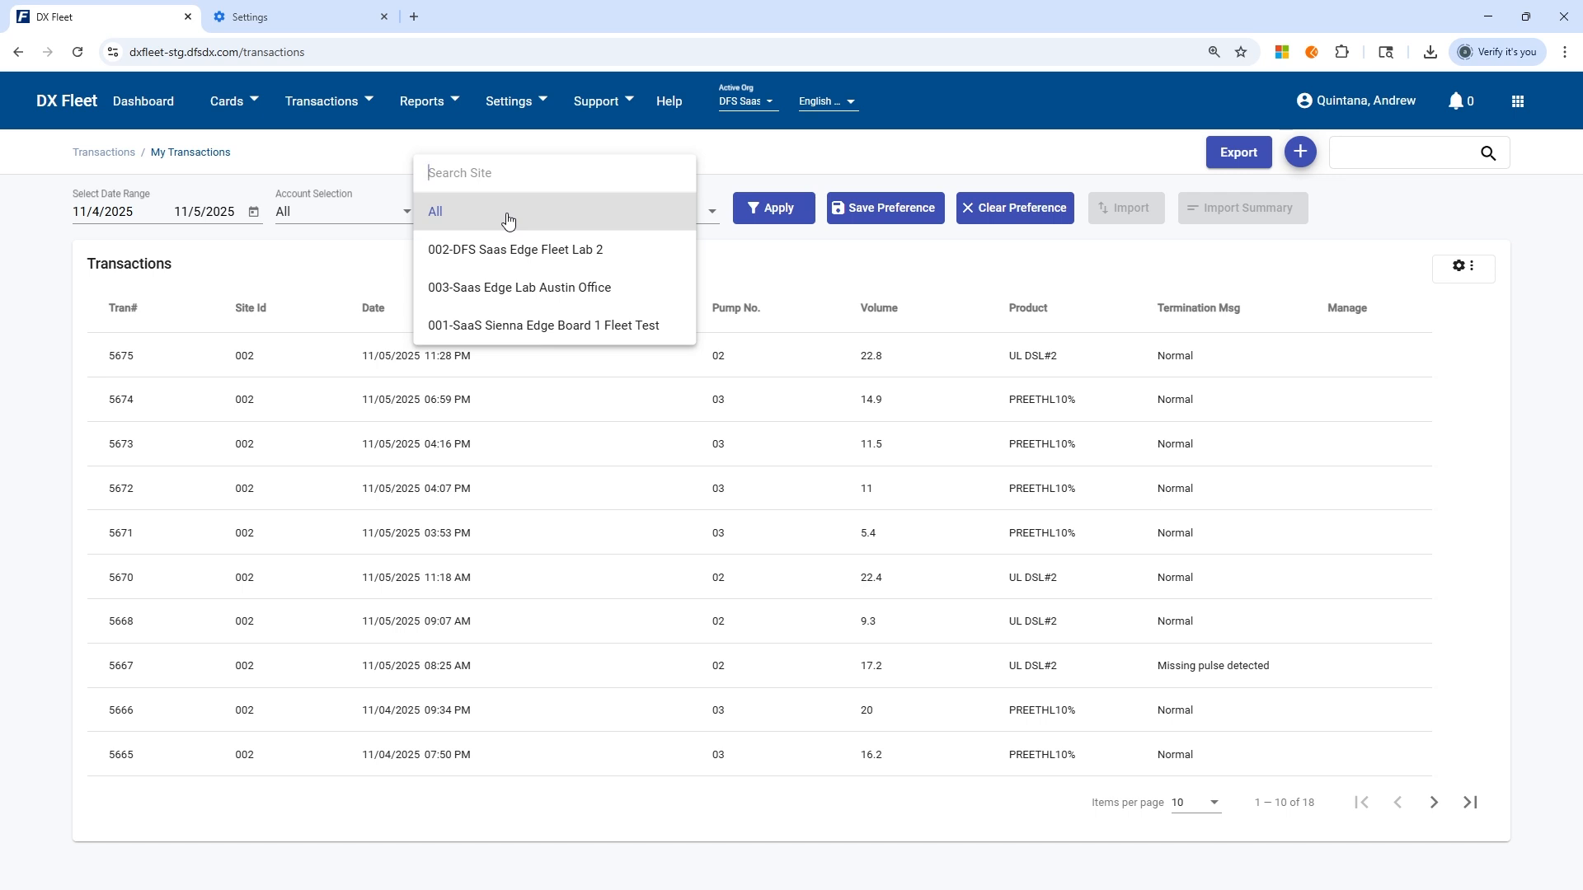
left_click(569, 255)
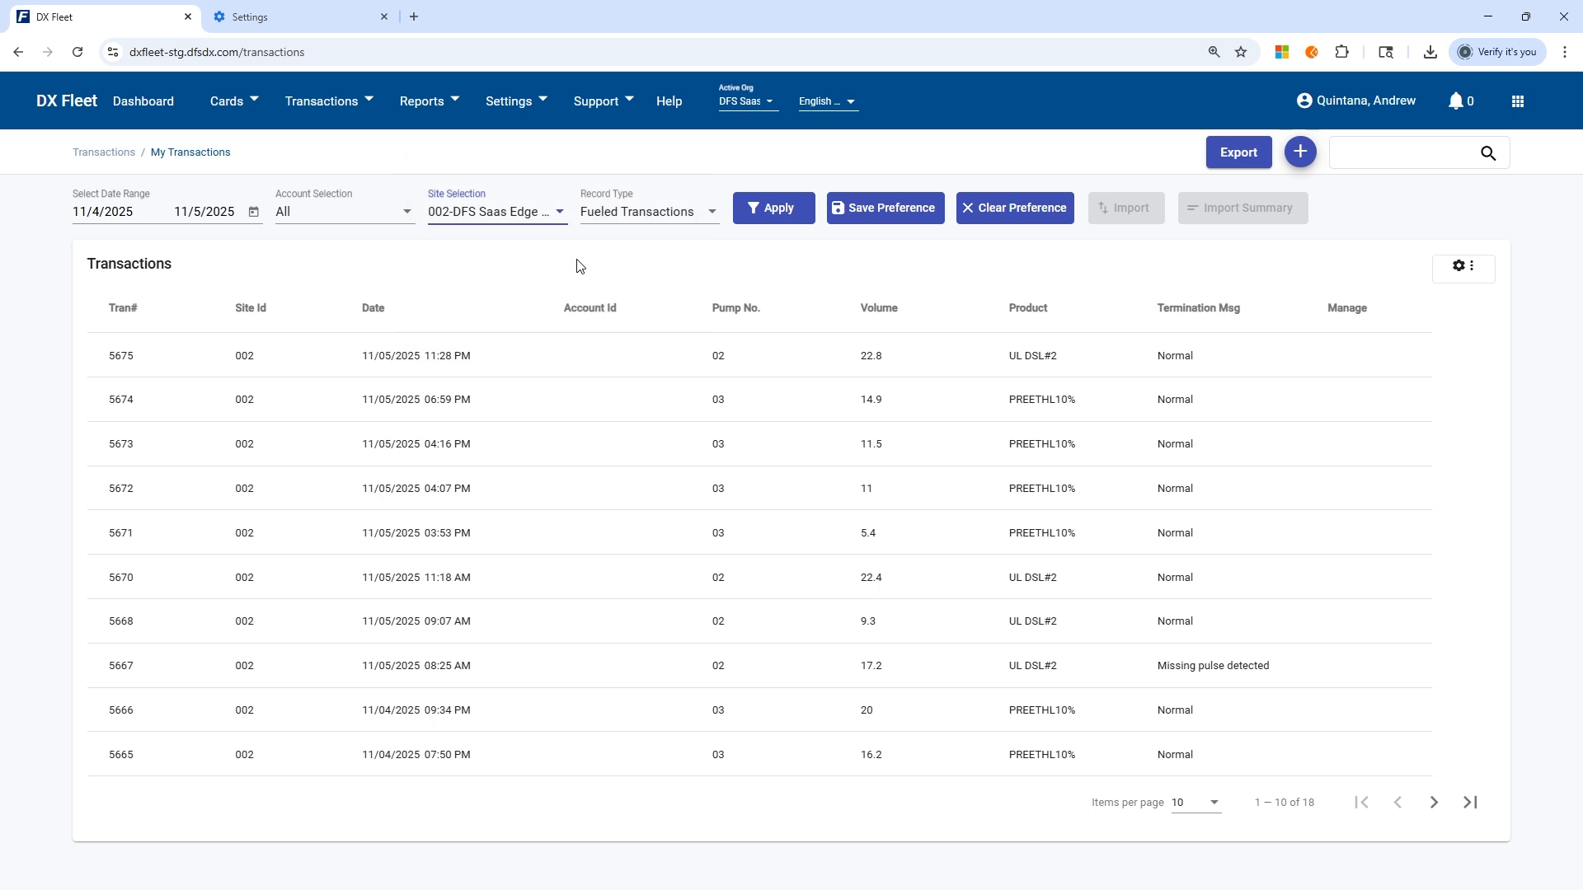
Review the full list of record type options, leaving the current selection in place.
left_click(628, 216)
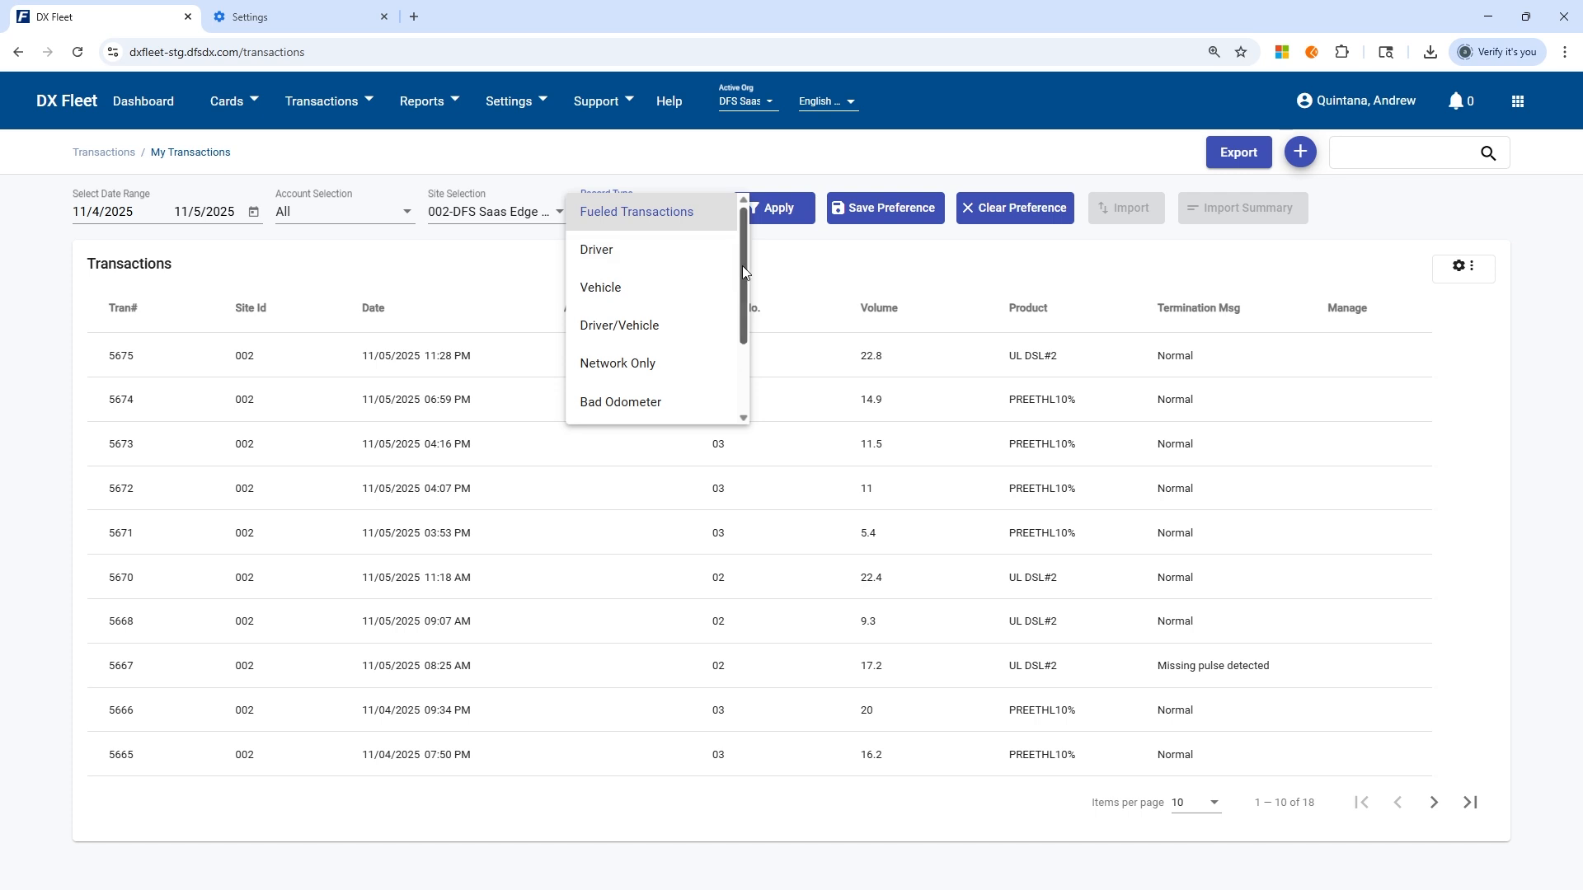
left_click_drag(742, 265, 736, 356)
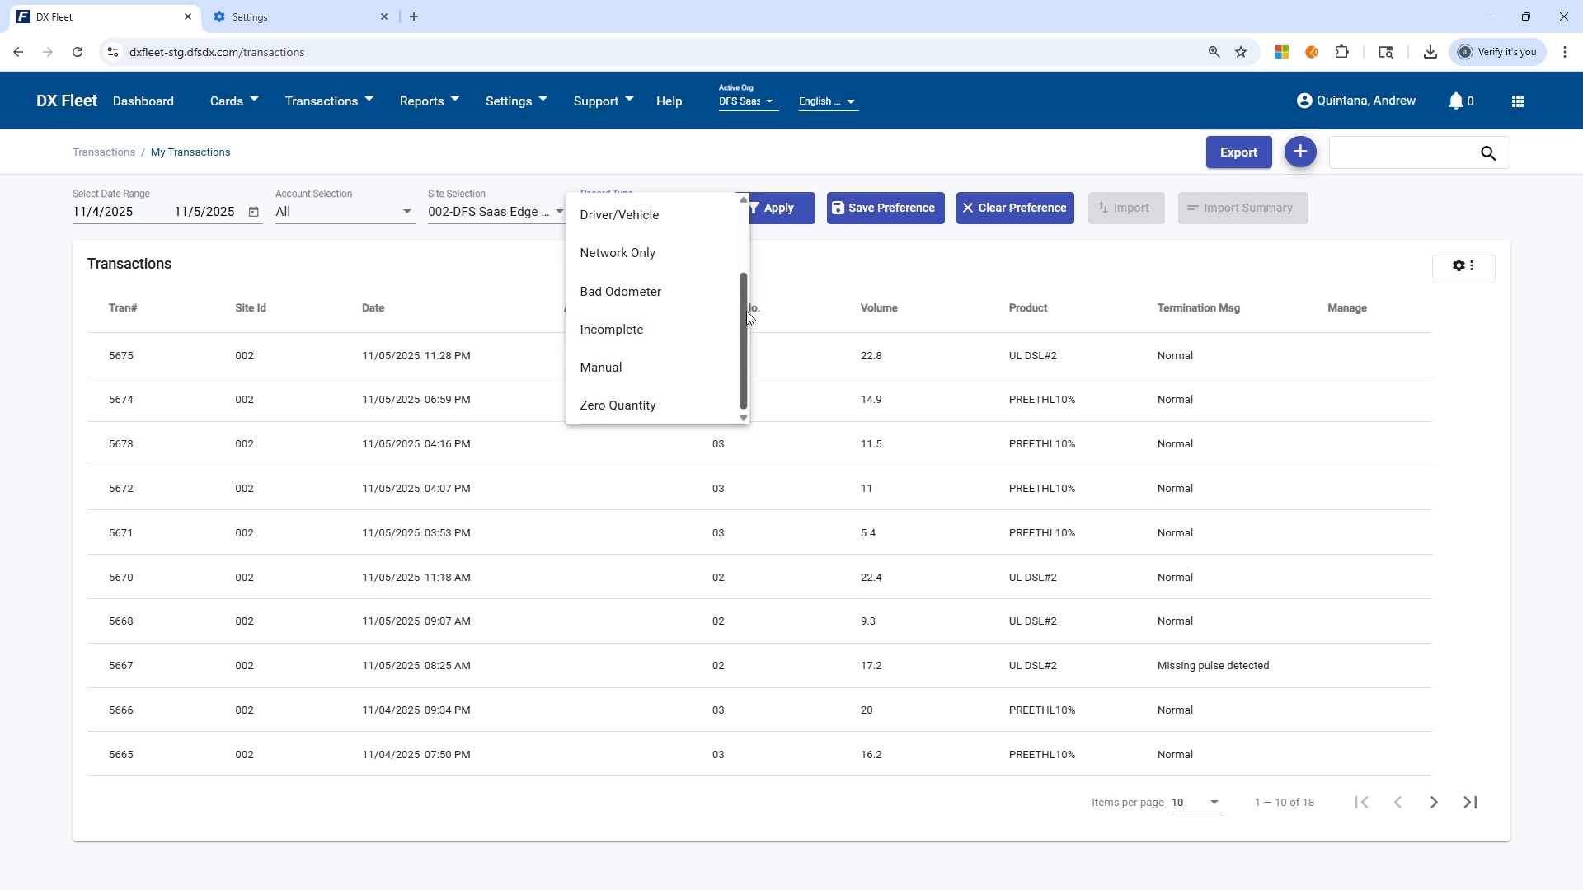
left_click(770, 251)
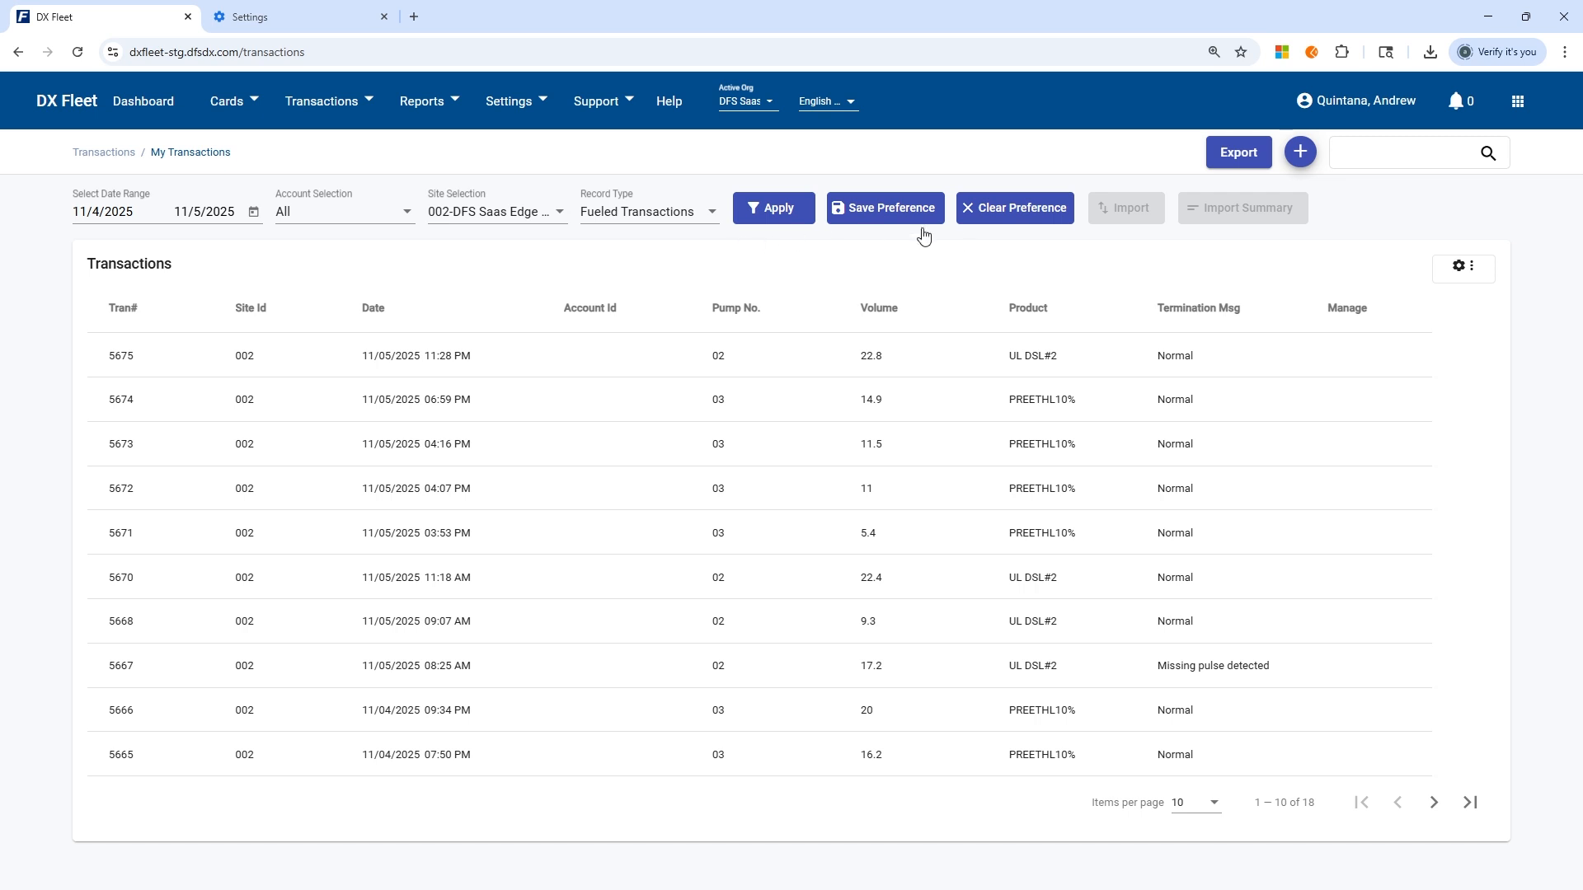
Set the transactions date range to the Last 7 Days preset.
left_click(253, 212)
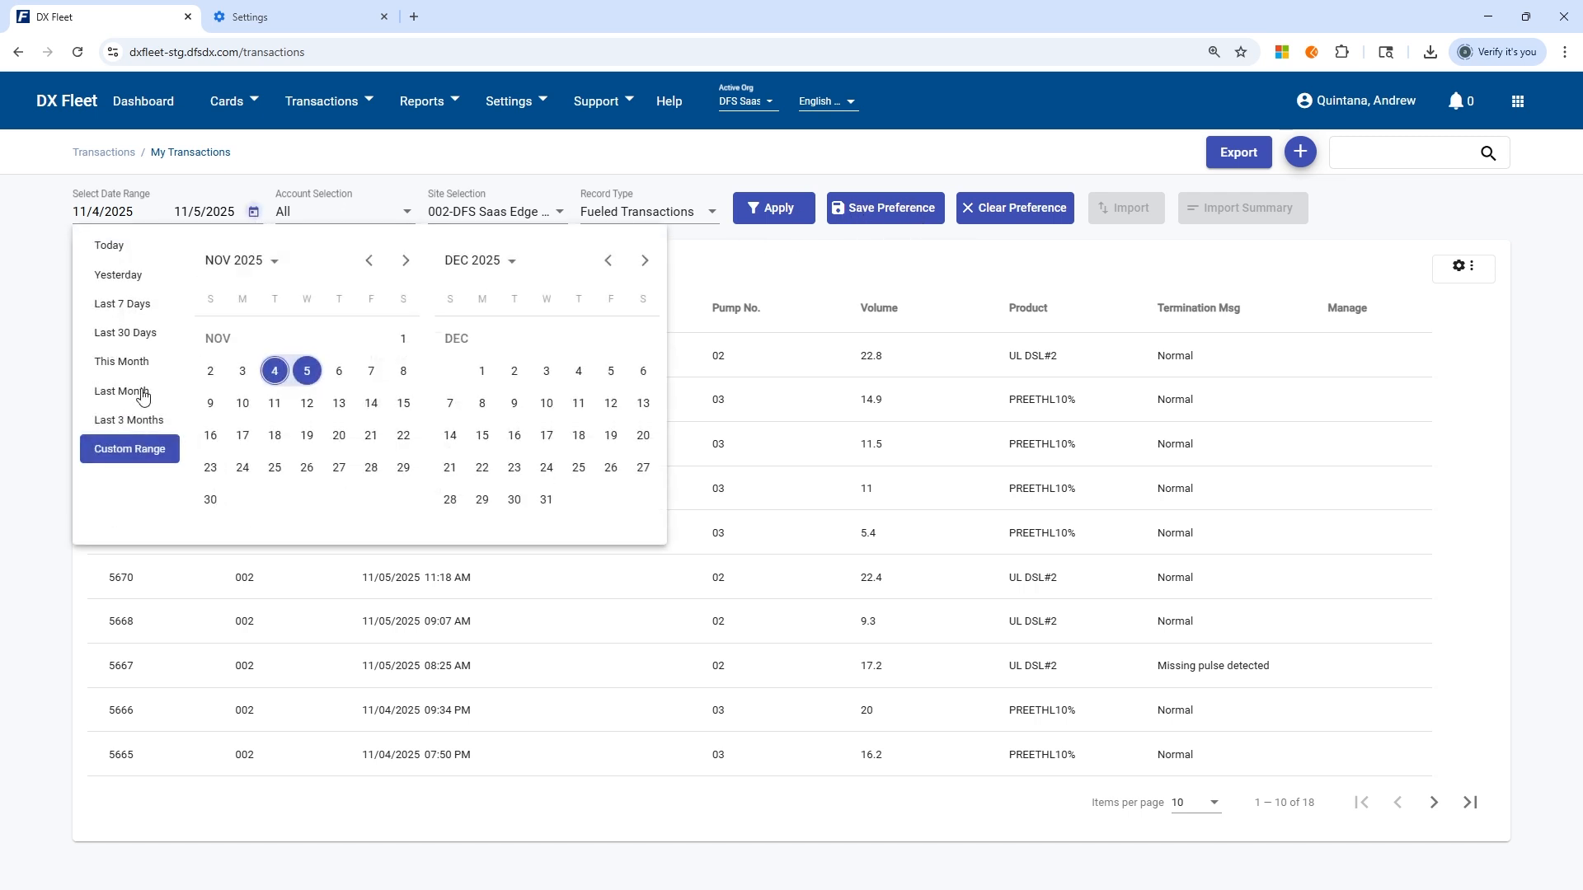
left_click(126, 306)
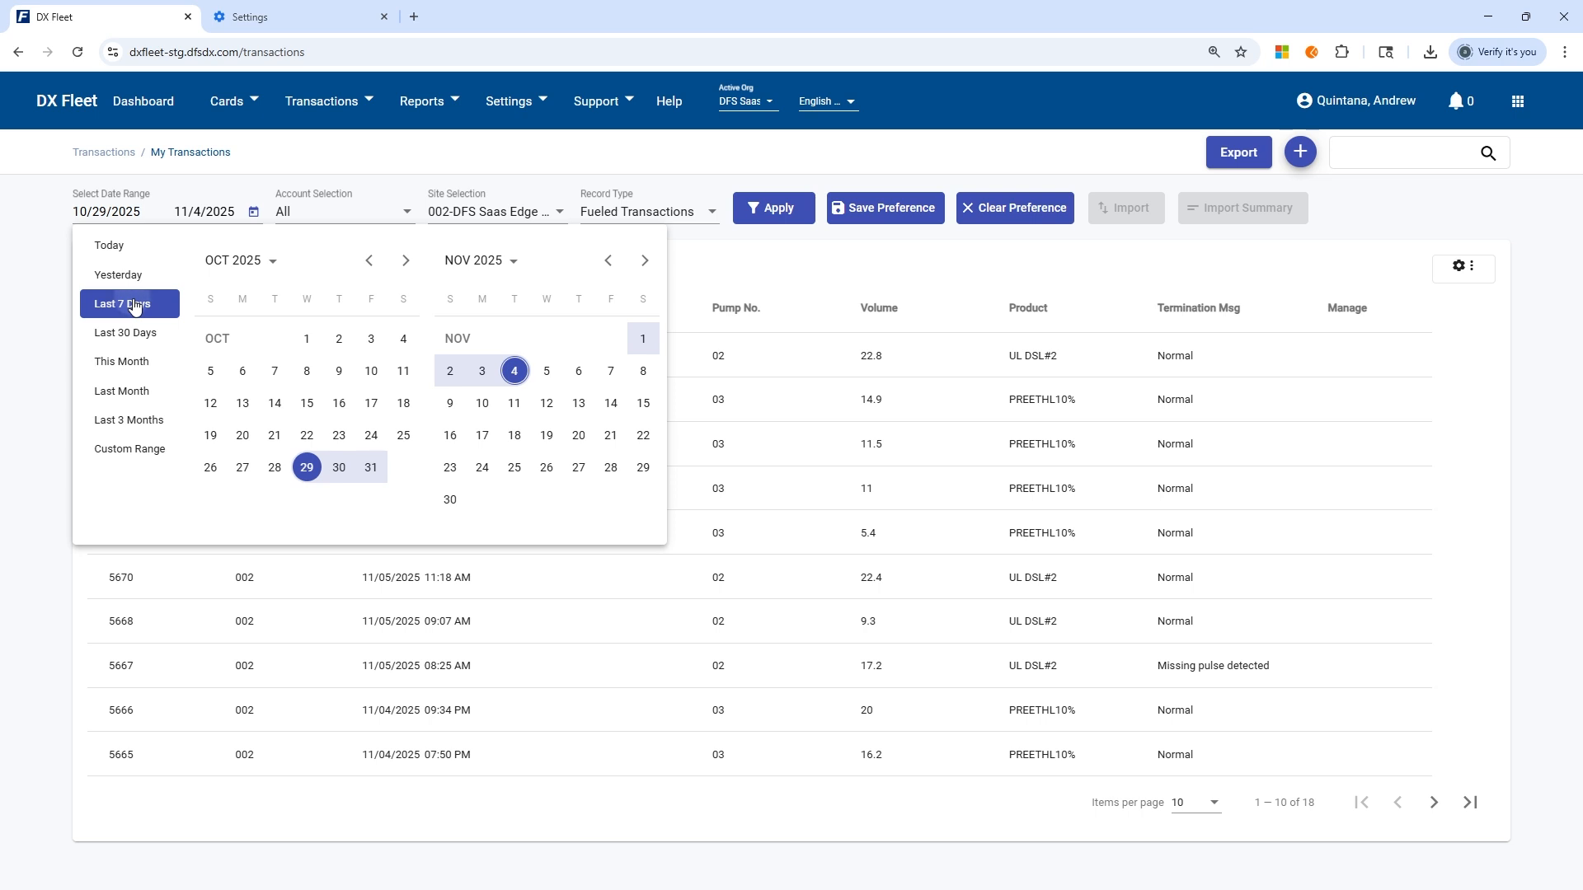
left_click(734, 168)
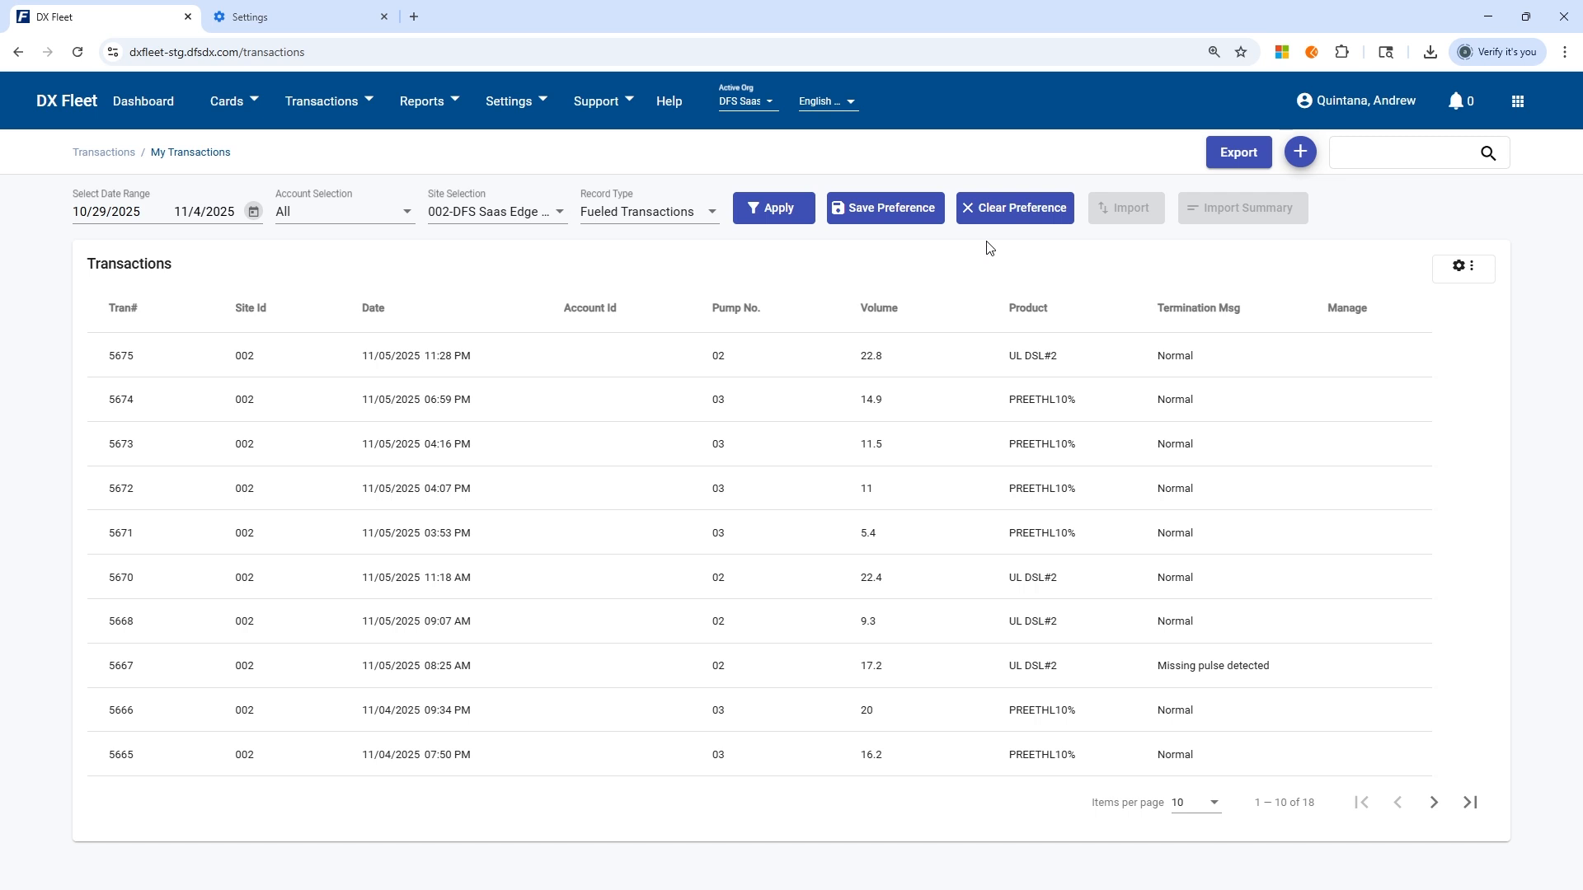
Show the Driver Num, Vehicle Name, Driver Name, Vehicle Num, Account Name and Time columns in the transactions table.
left_click(1472, 266)
left_click(1423, 413)
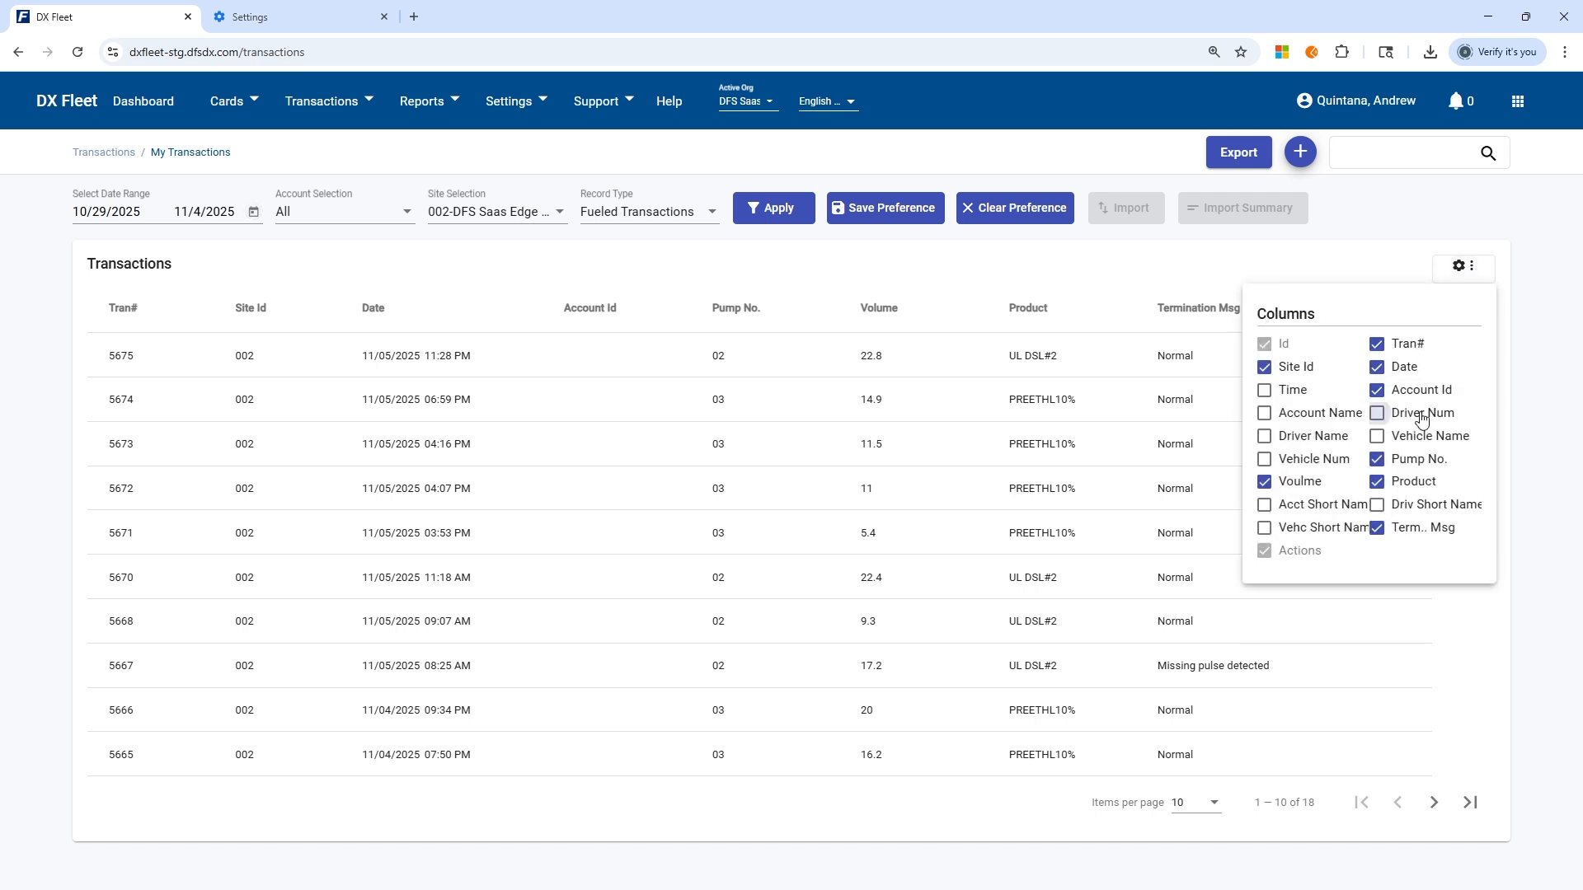
left_click(1420, 439)
left_click(1311, 436)
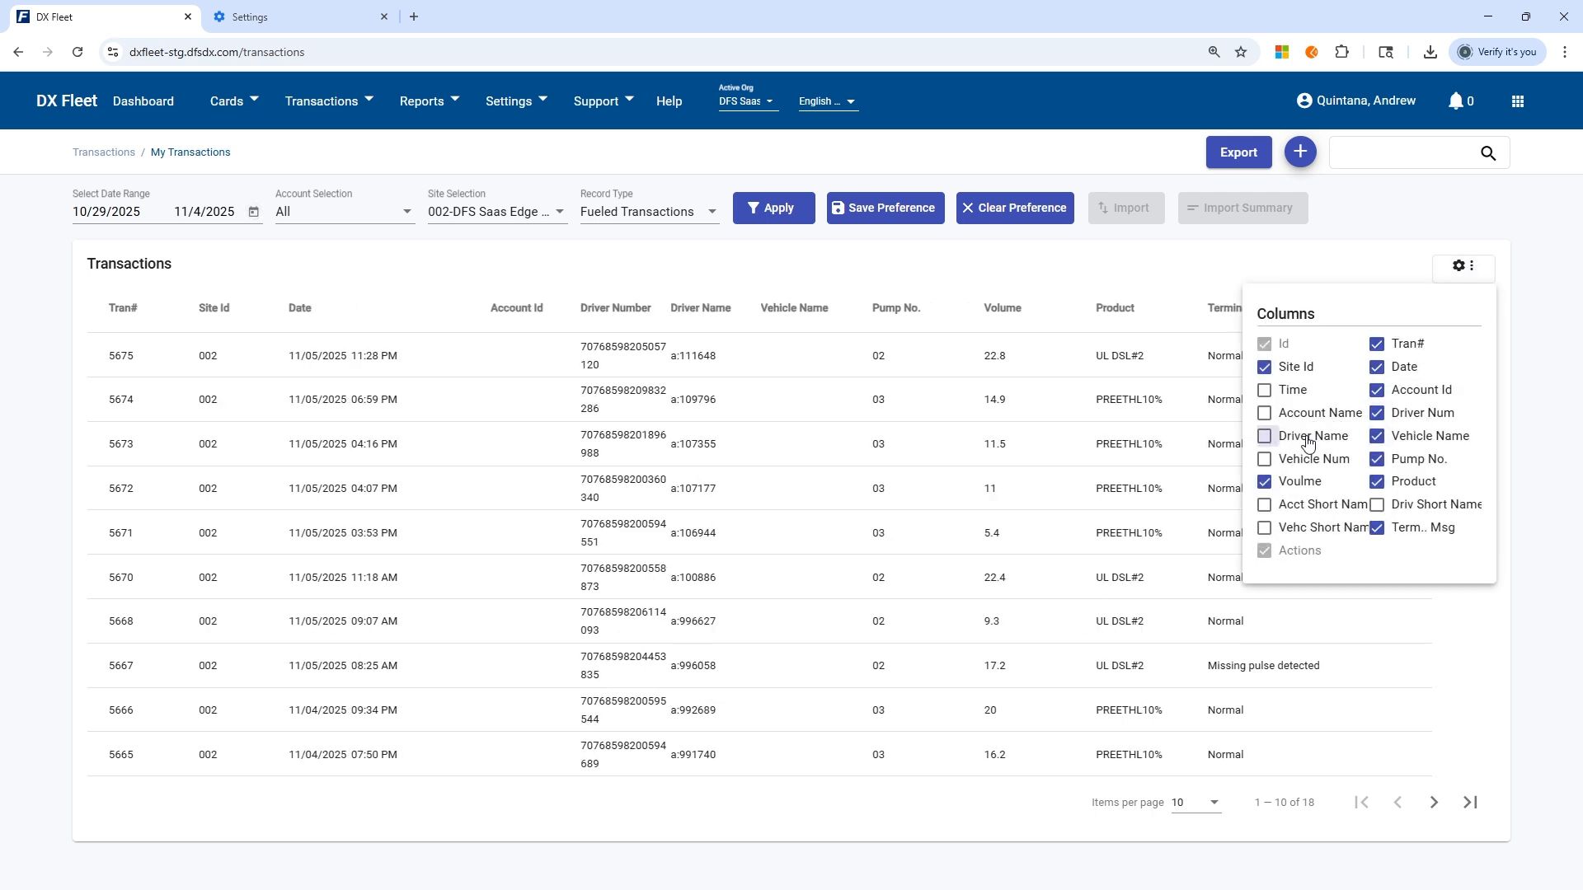
left_click(1308, 462)
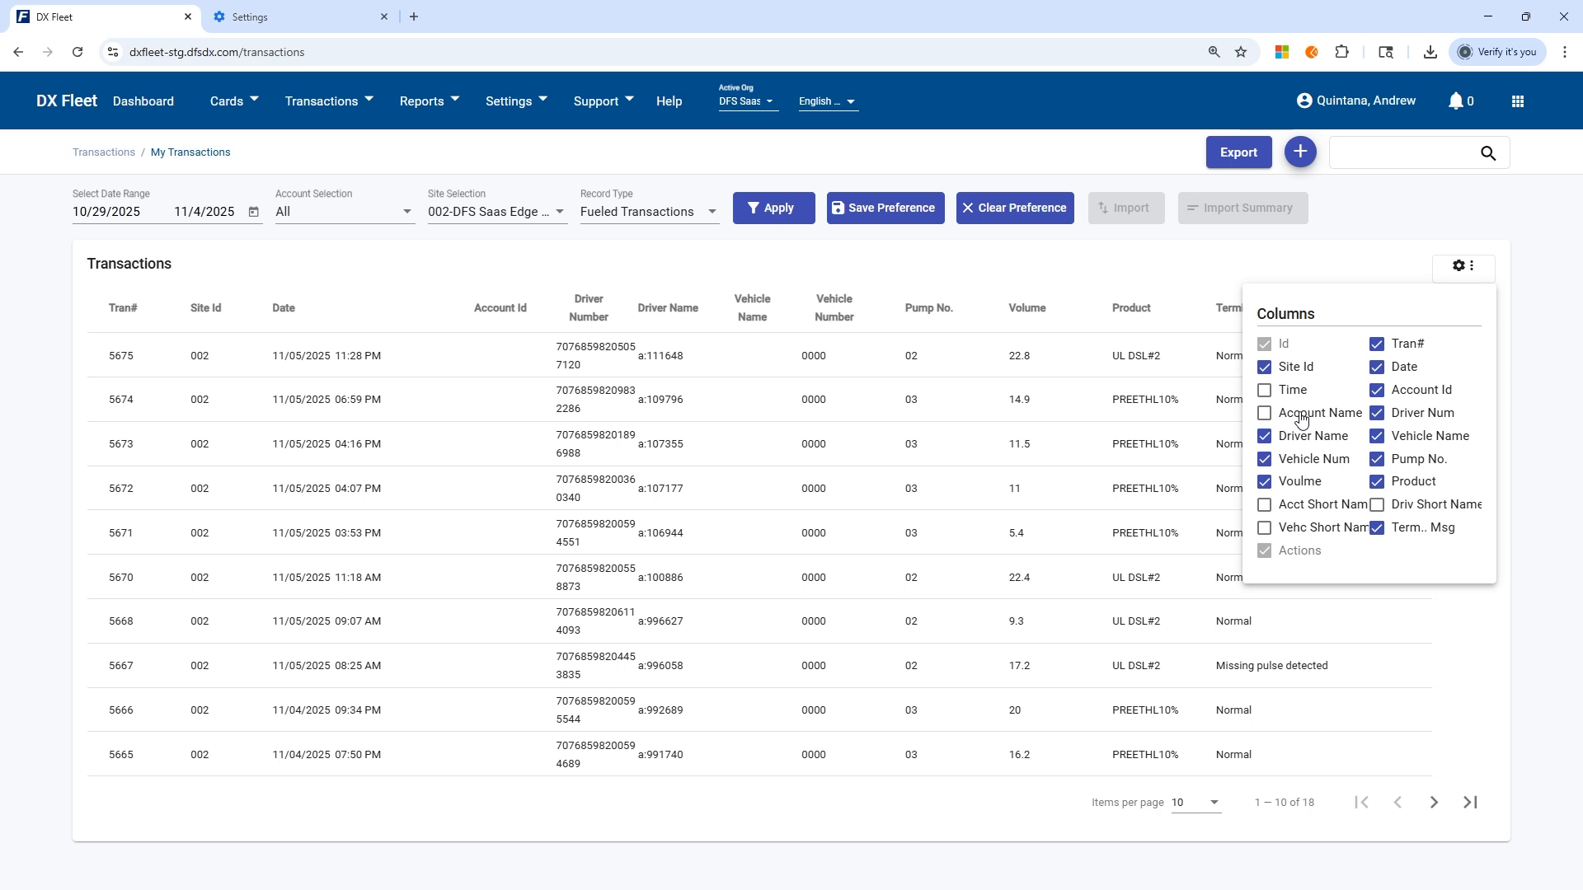
left_click(1301, 416)
left_click(1284, 391)
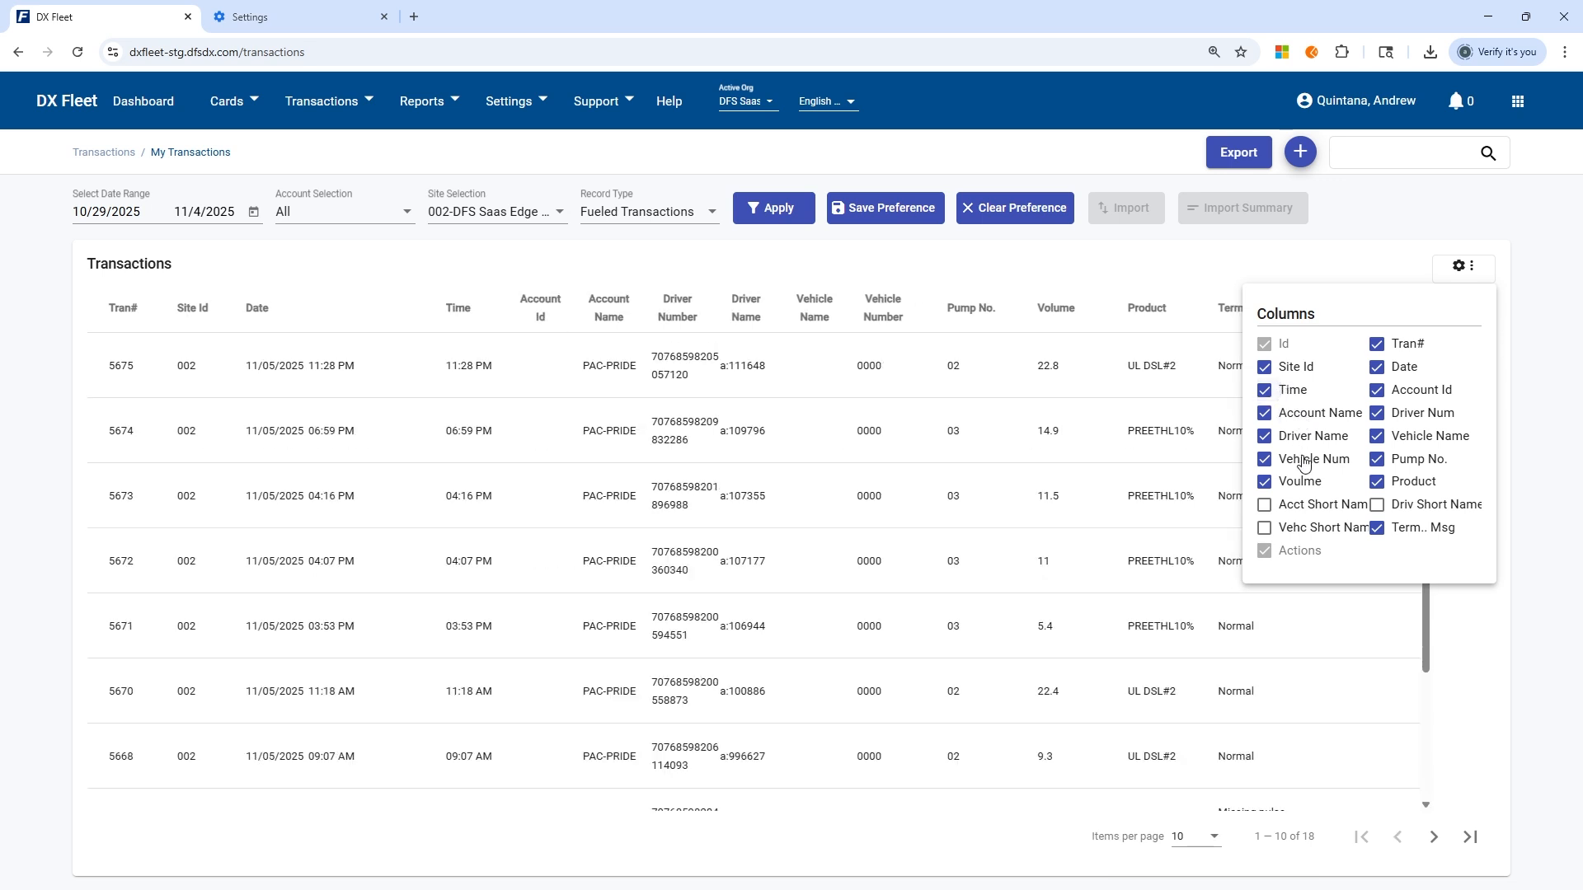
left_click(1375, 208)
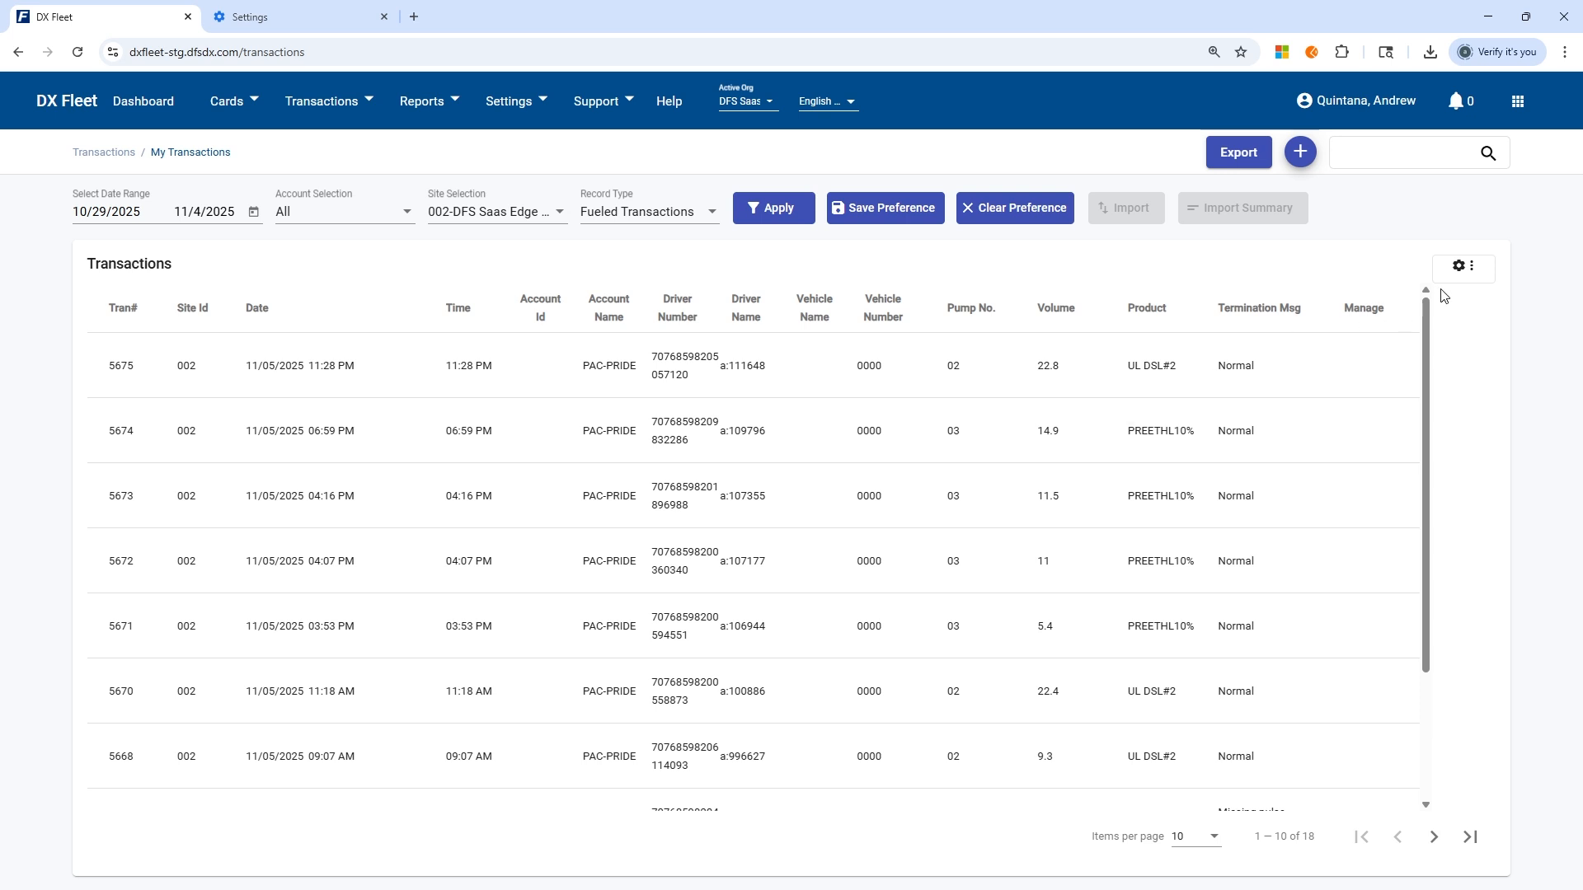
Hide the Driver Num, Account Name, Driver Name, Vehicle Name and Pump No. columns, and turn Account Id off and back on.
left_click(1484, 272)
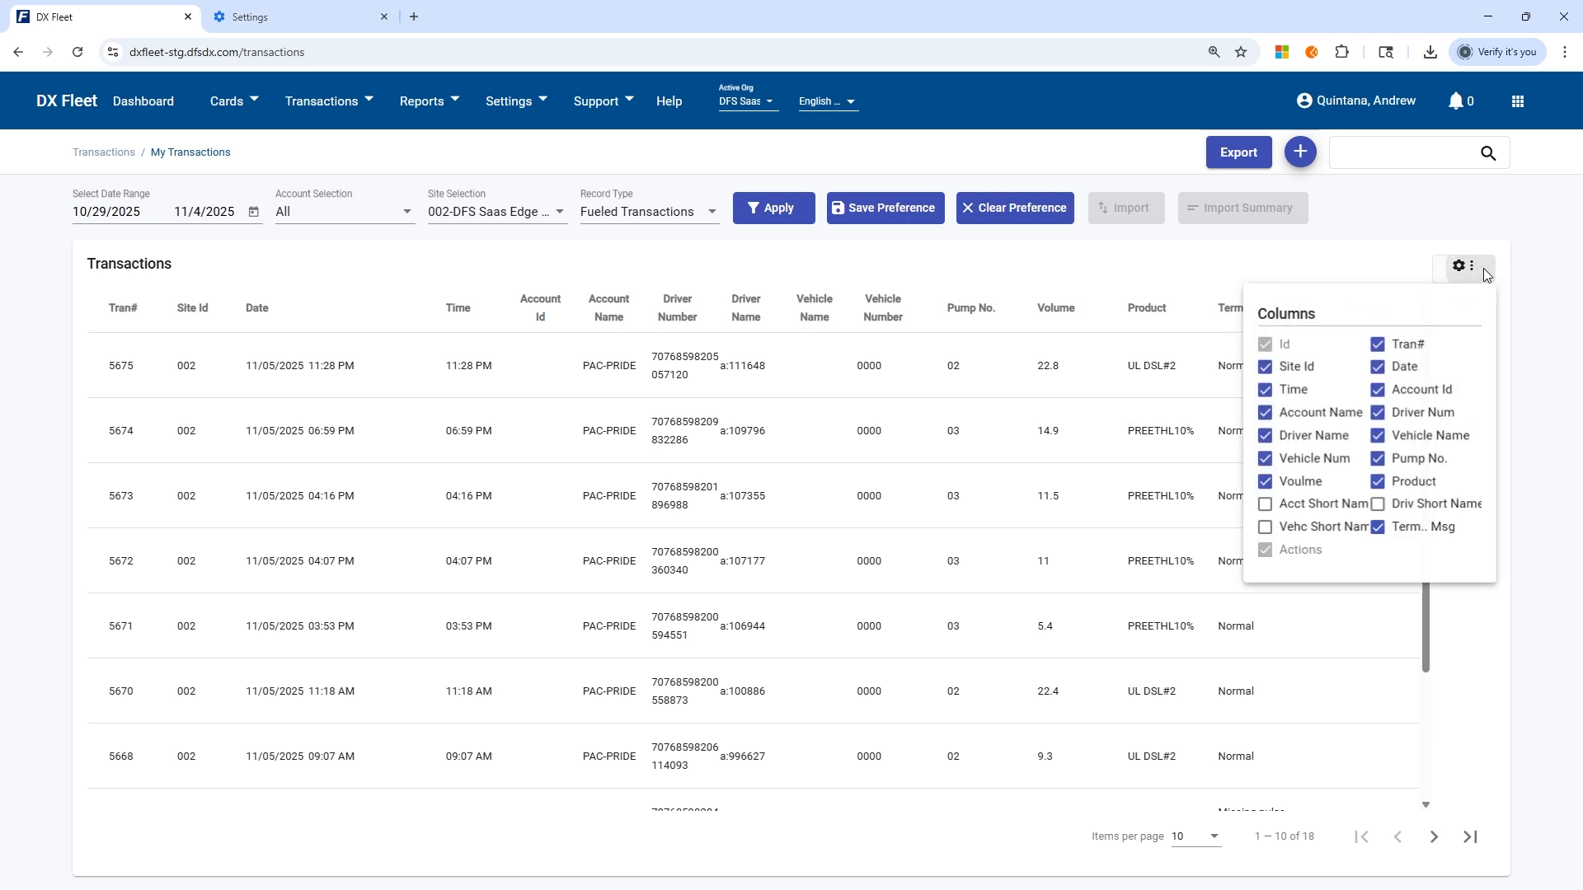
left_click(1405, 393)
left_click(1404, 413)
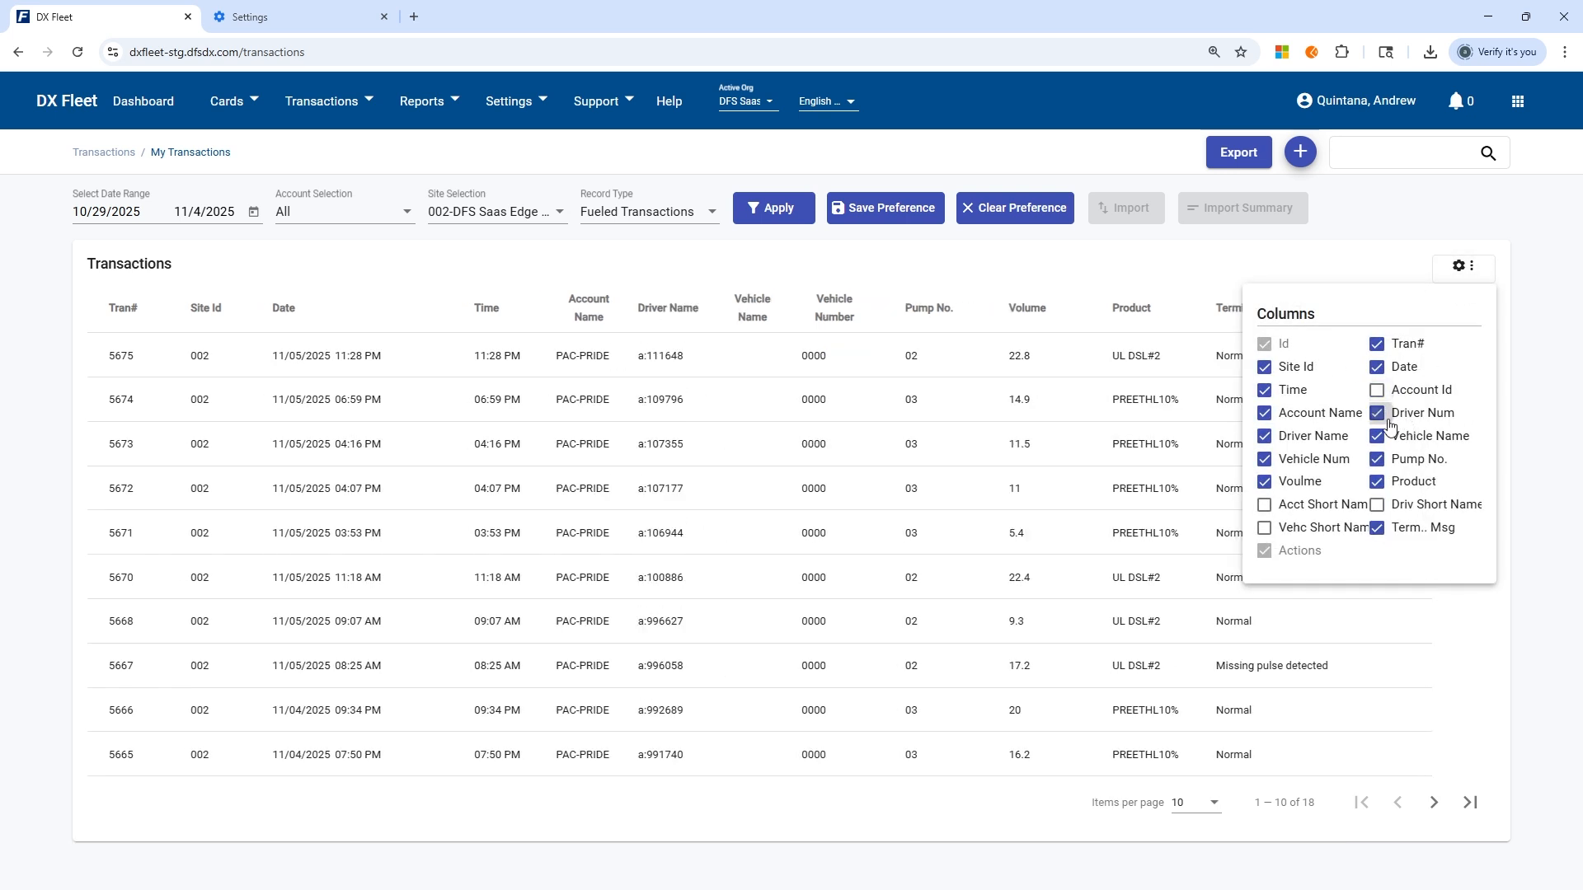
left_click(1321, 413)
left_click(1319, 439)
left_click(1408, 437)
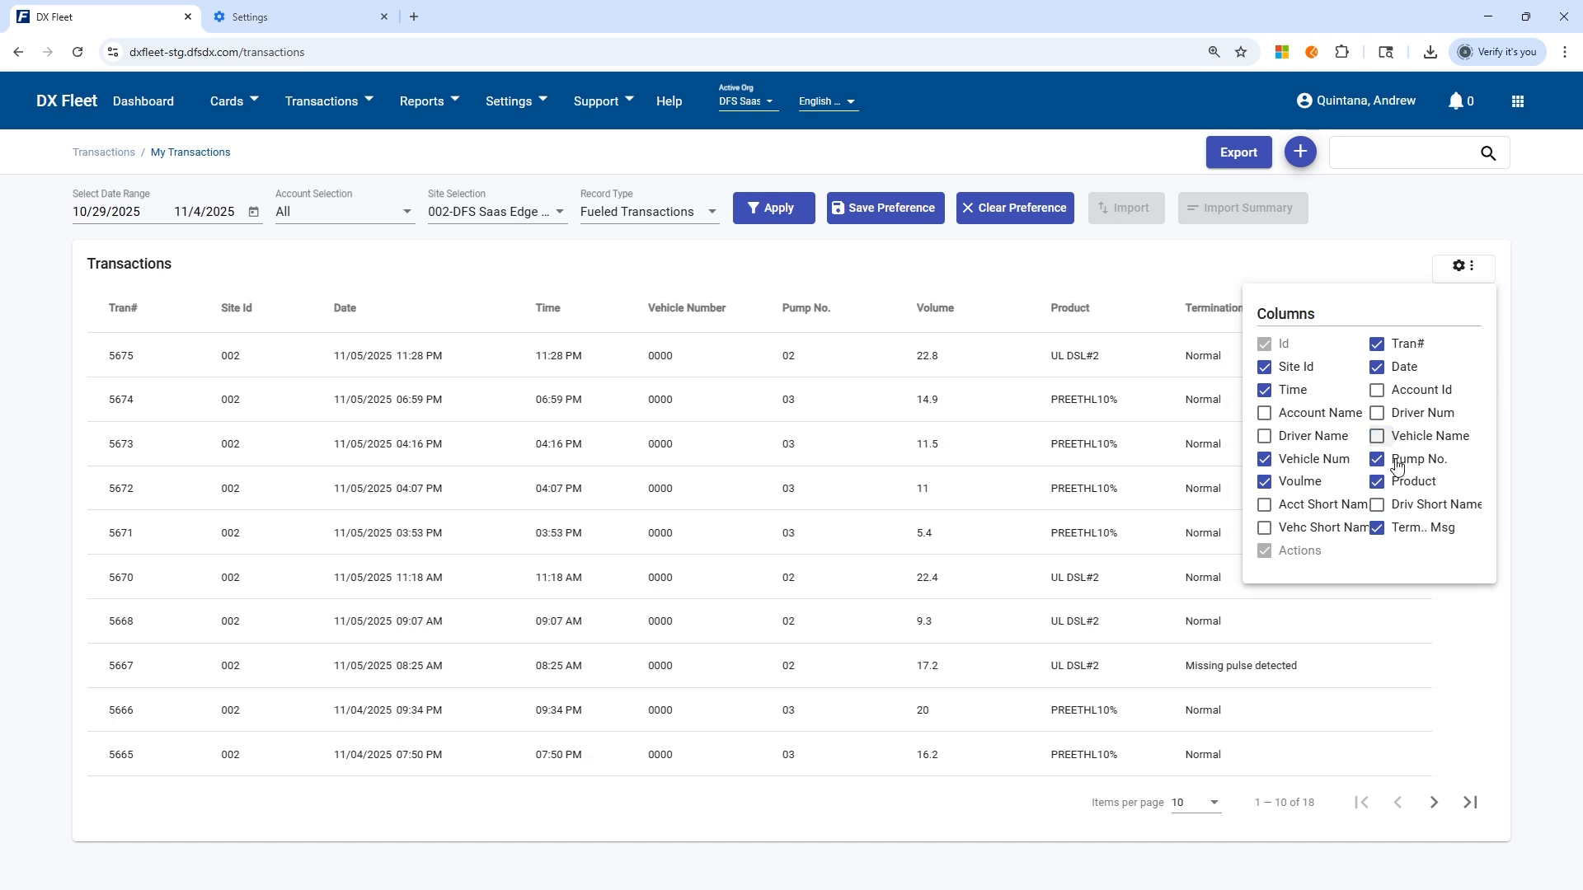
left_click(1402, 461)
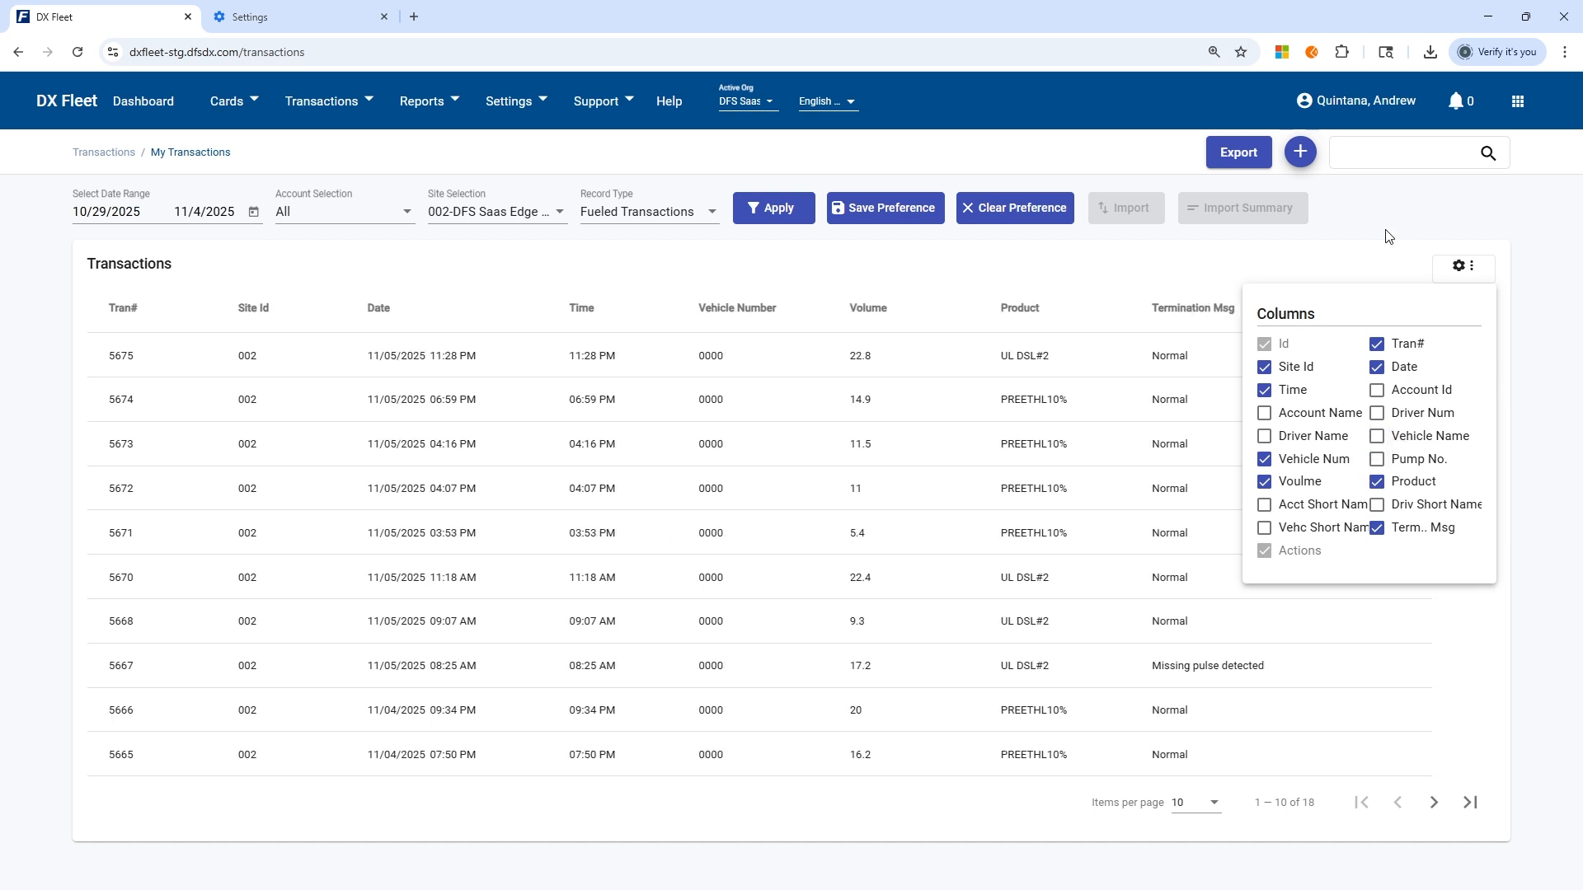
left_click(1377, 390)
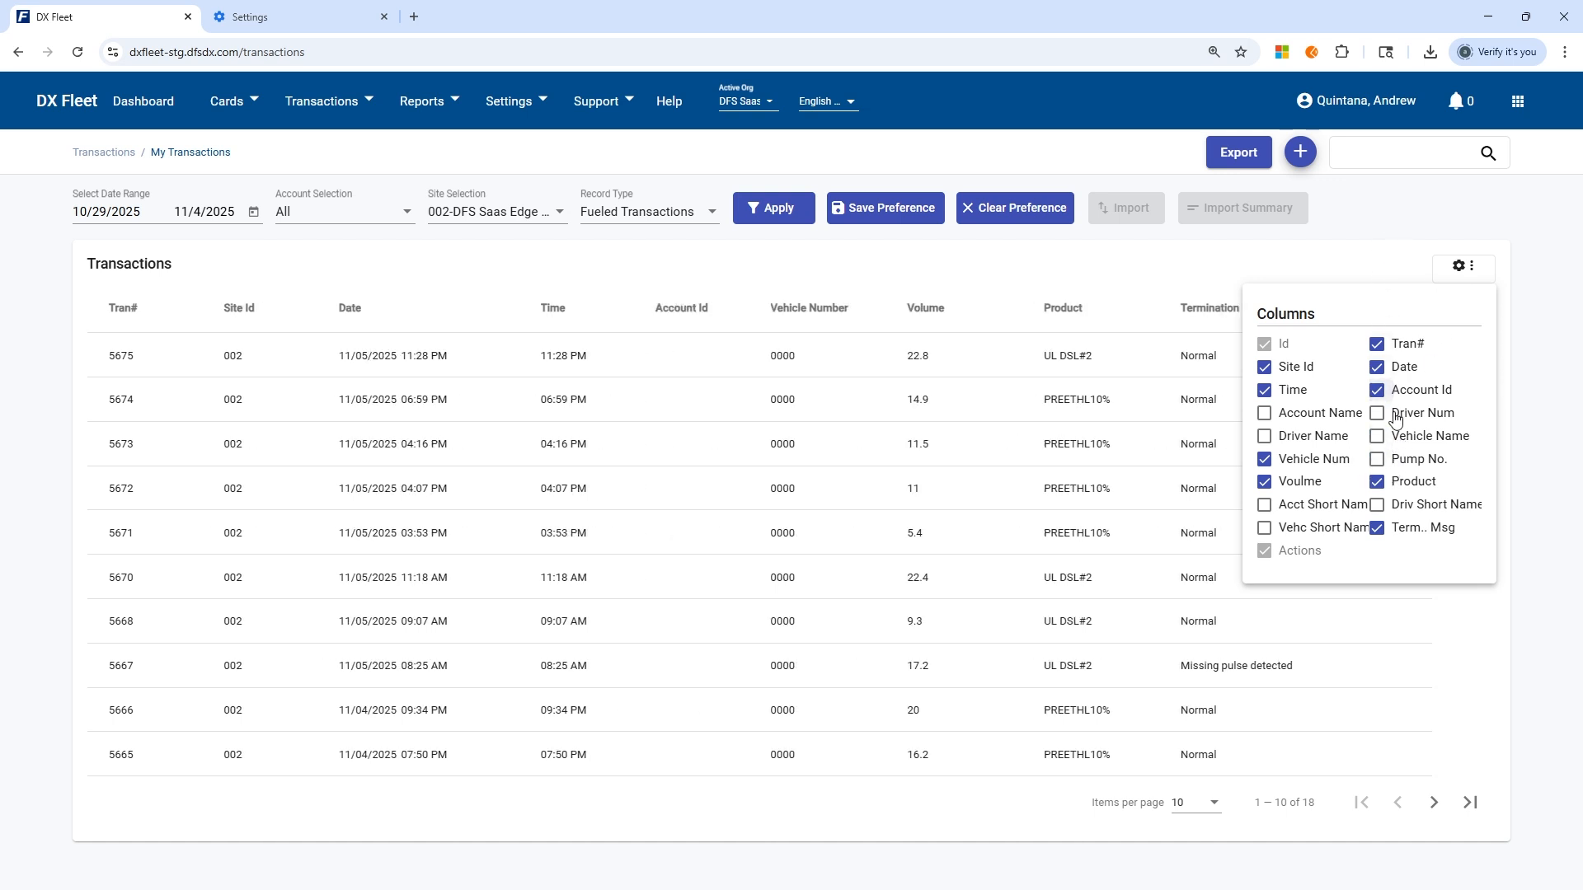
left_click(1378, 222)
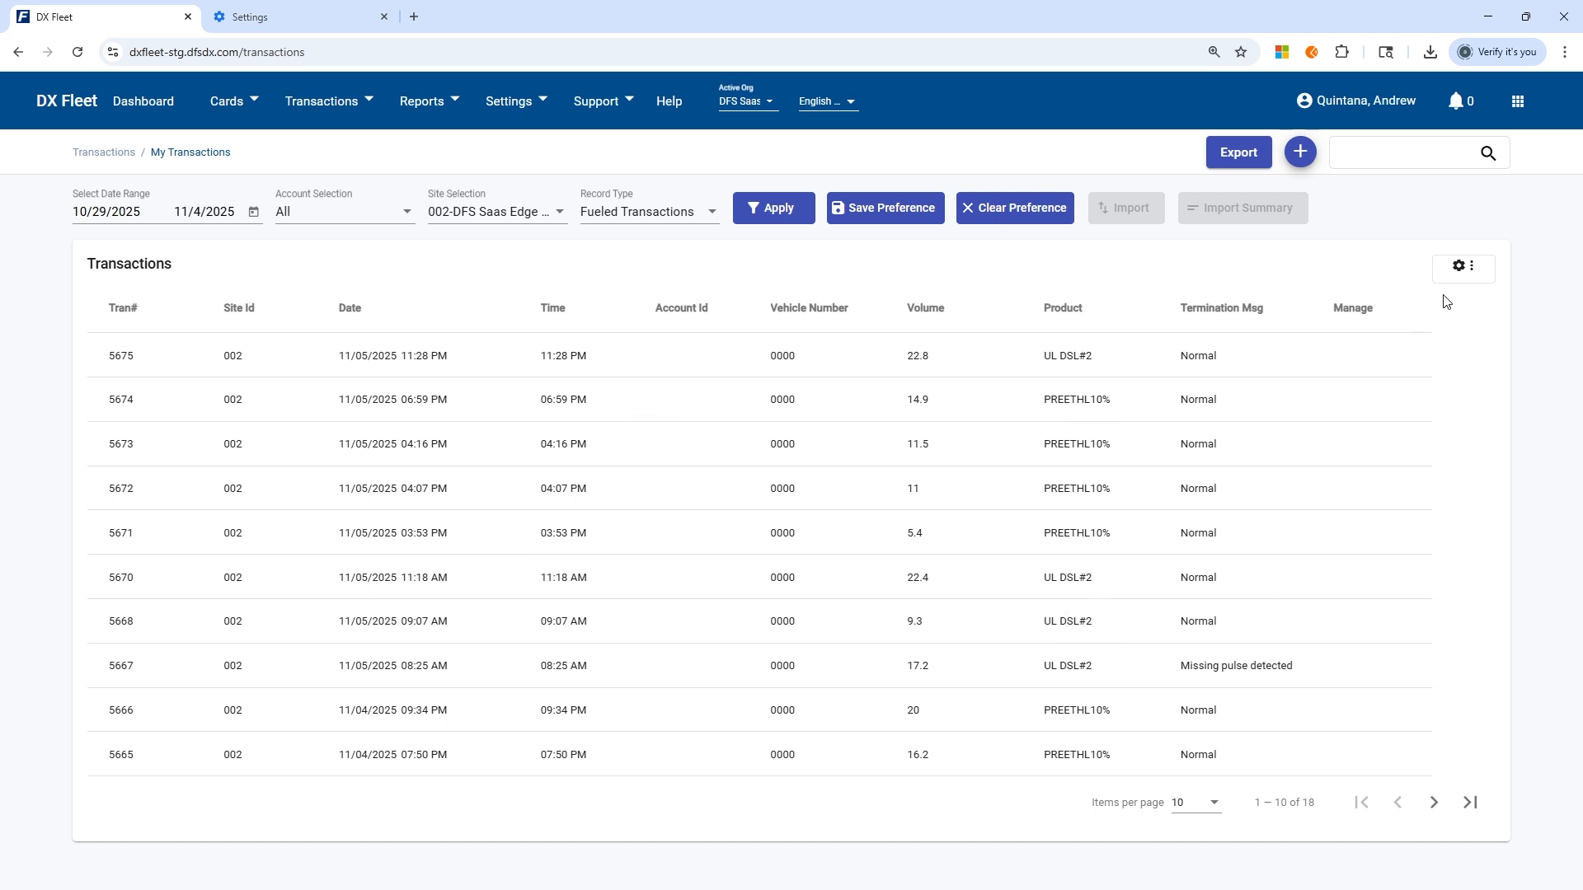
Review the column visibility options of the transactions table.
left_click(1461, 268)
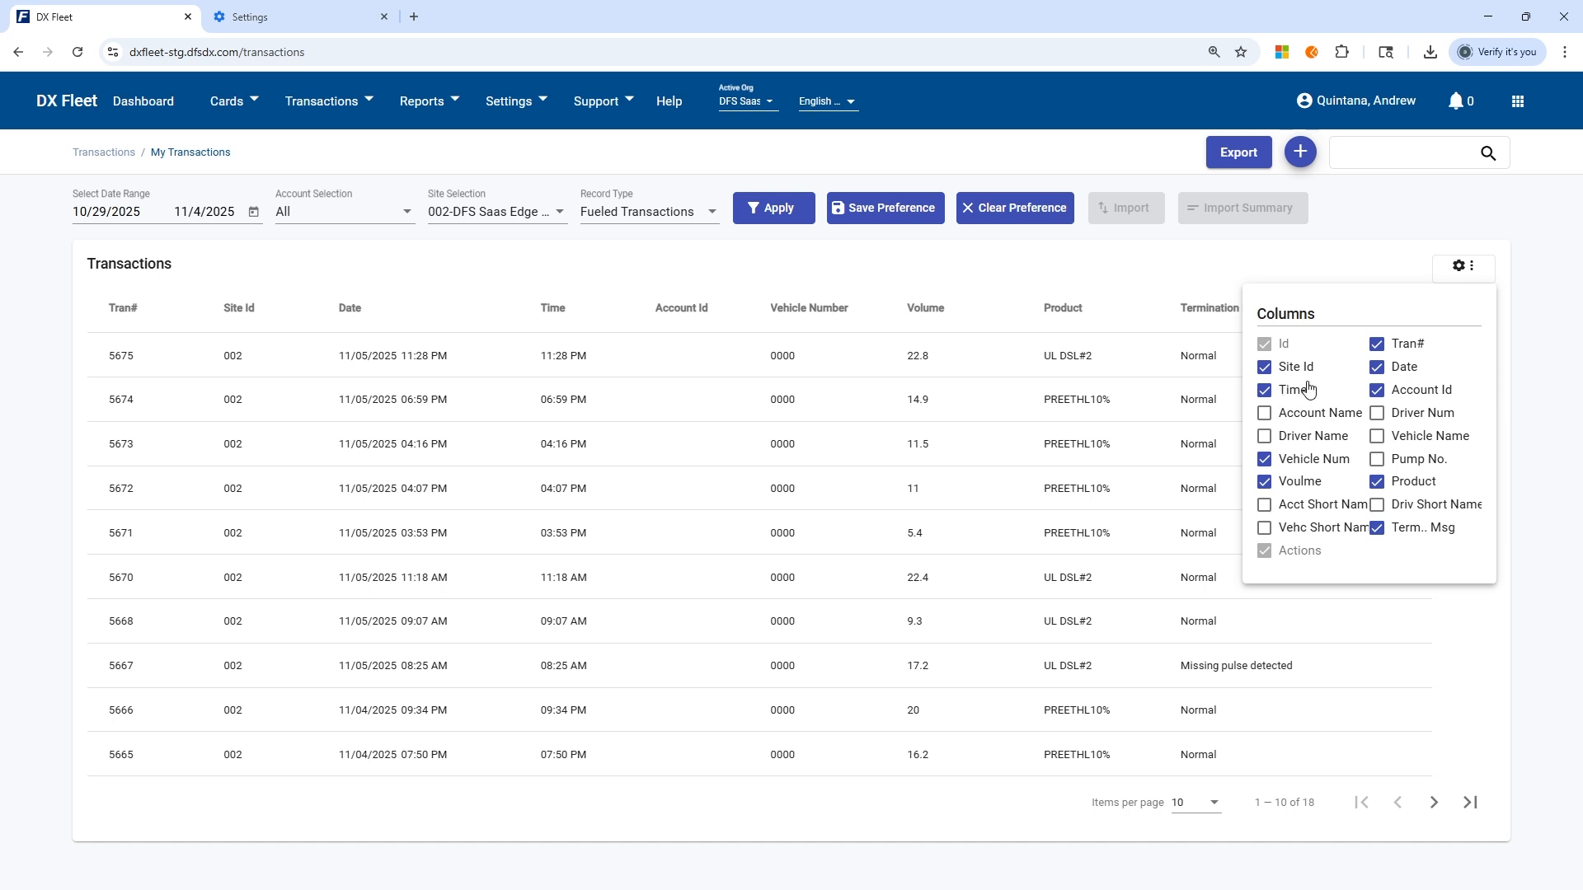
left_click(1329, 217)
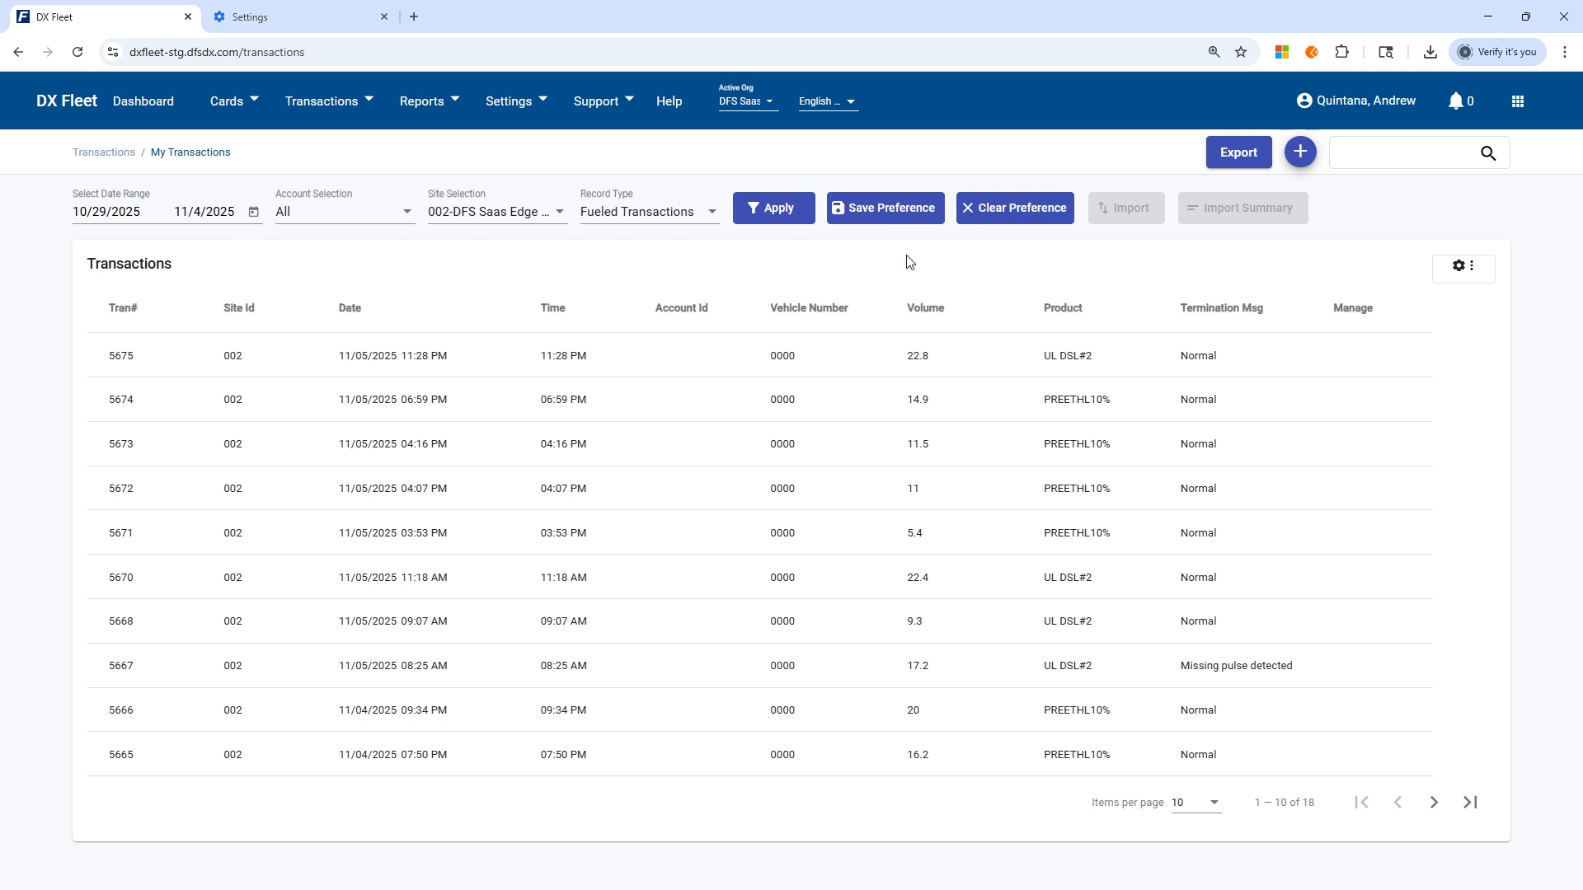
Export the transactions list as an Excel (xls) file and dismiss the export message.
left_click(1246, 161)
left_click(685, 481)
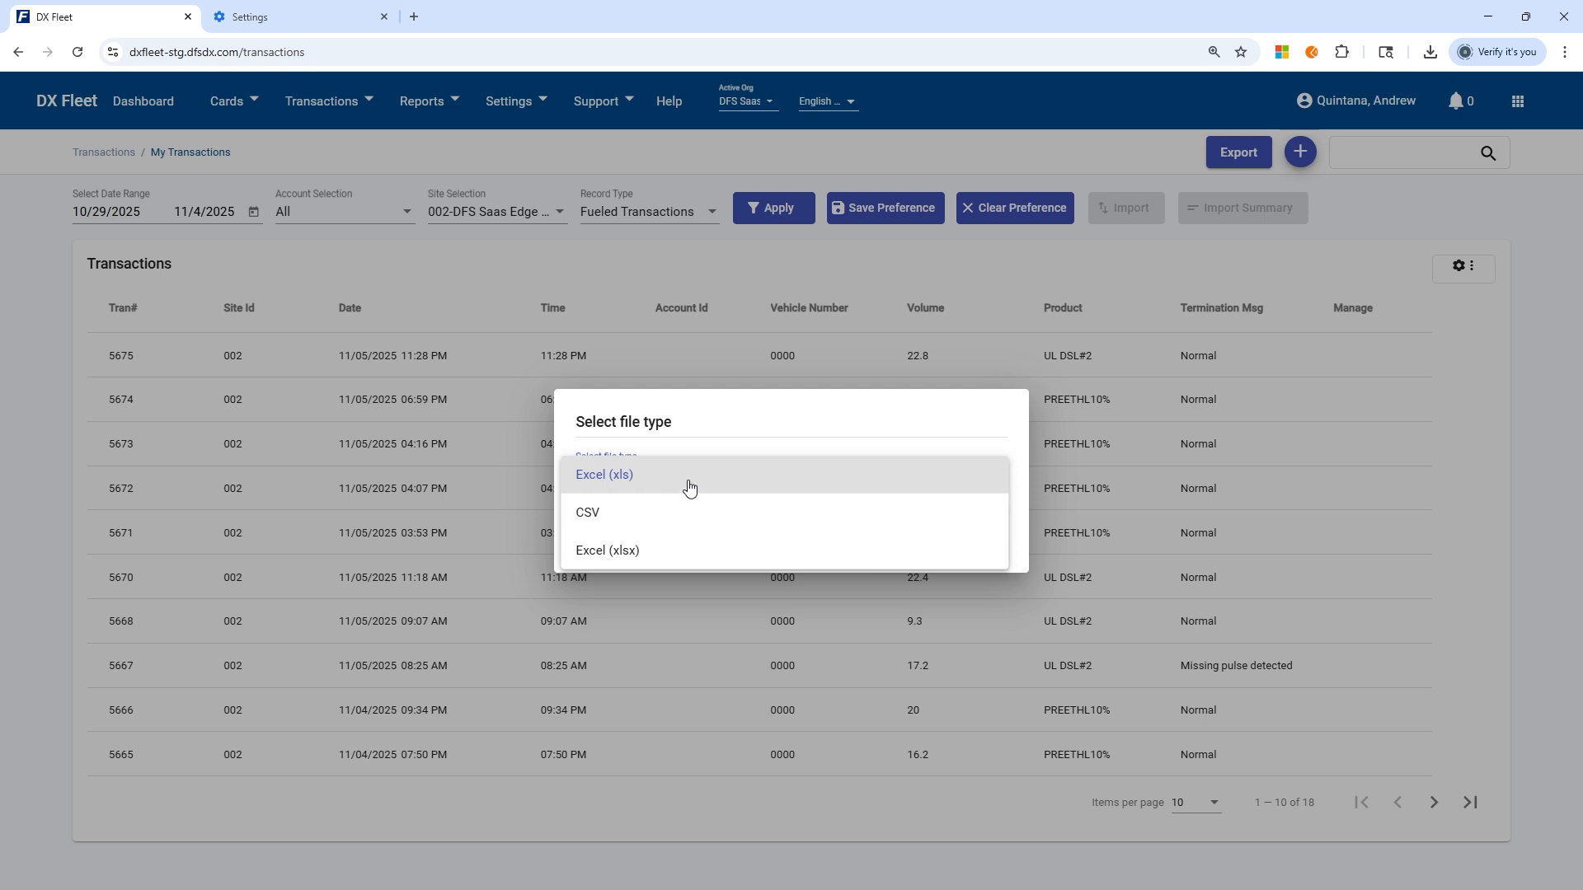
left_click(687, 487)
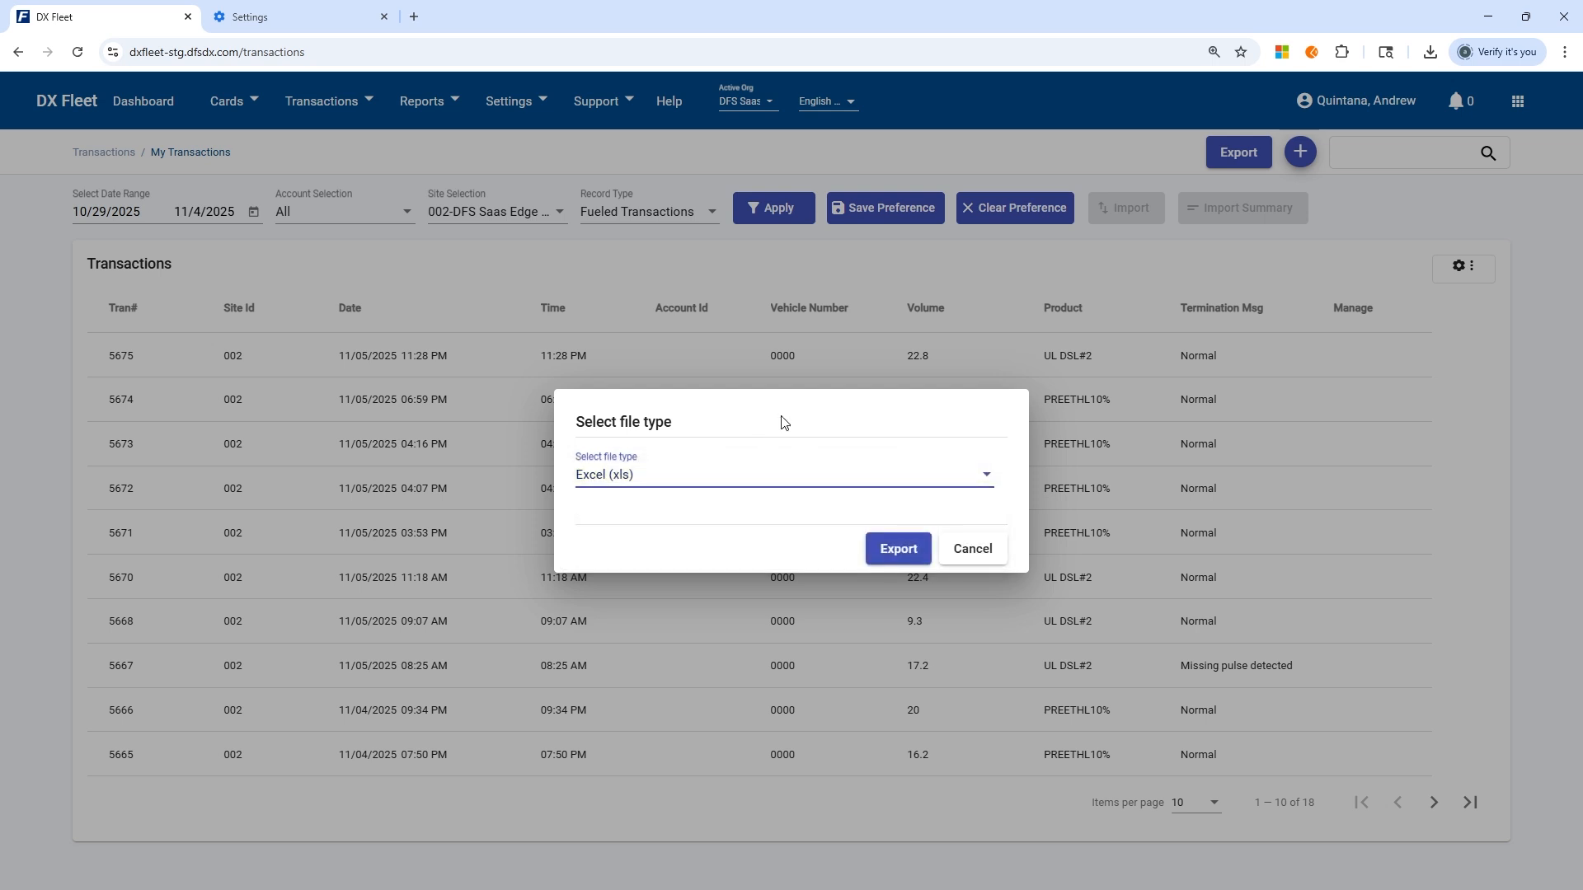
left_click(900, 551)
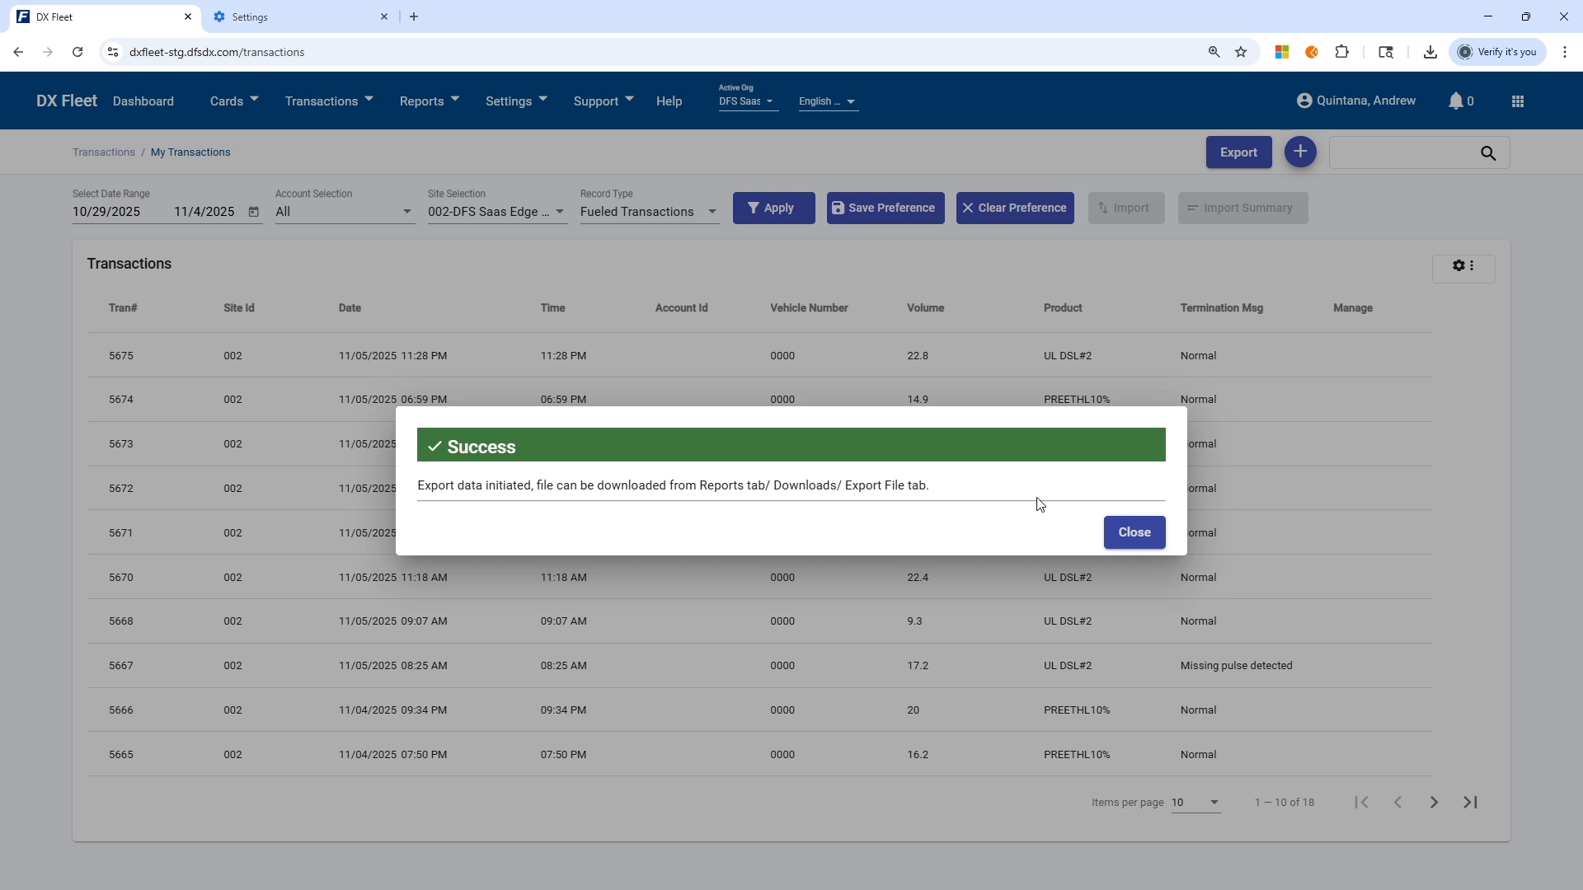
left_click(1133, 531)
Open the report downloads page and download the completed Transactions export file.
left_click(427, 105)
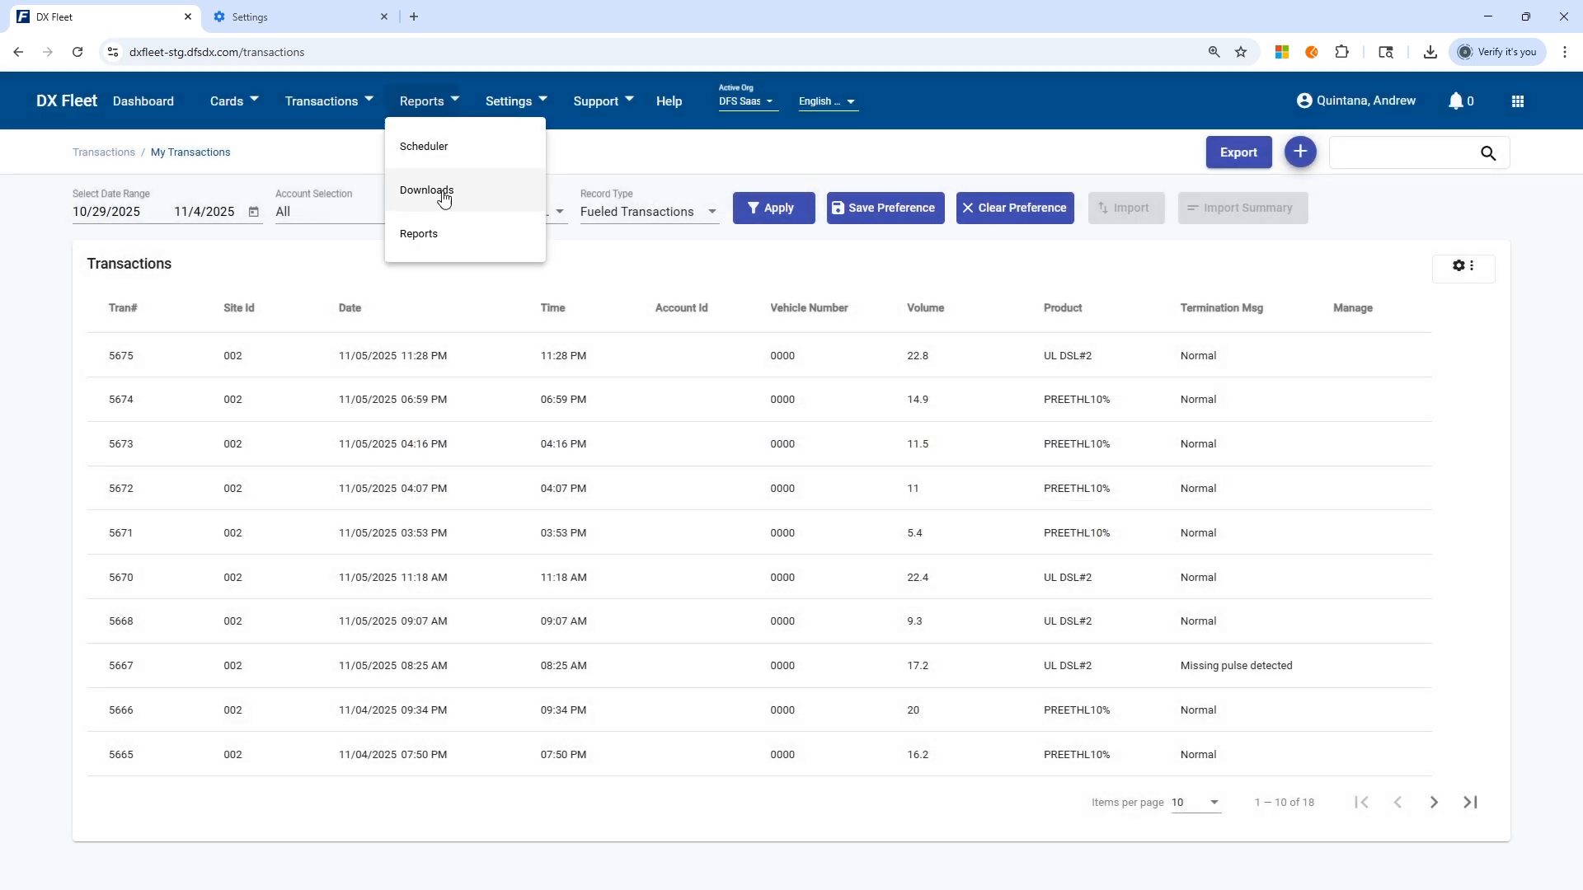
left_click(443, 197)
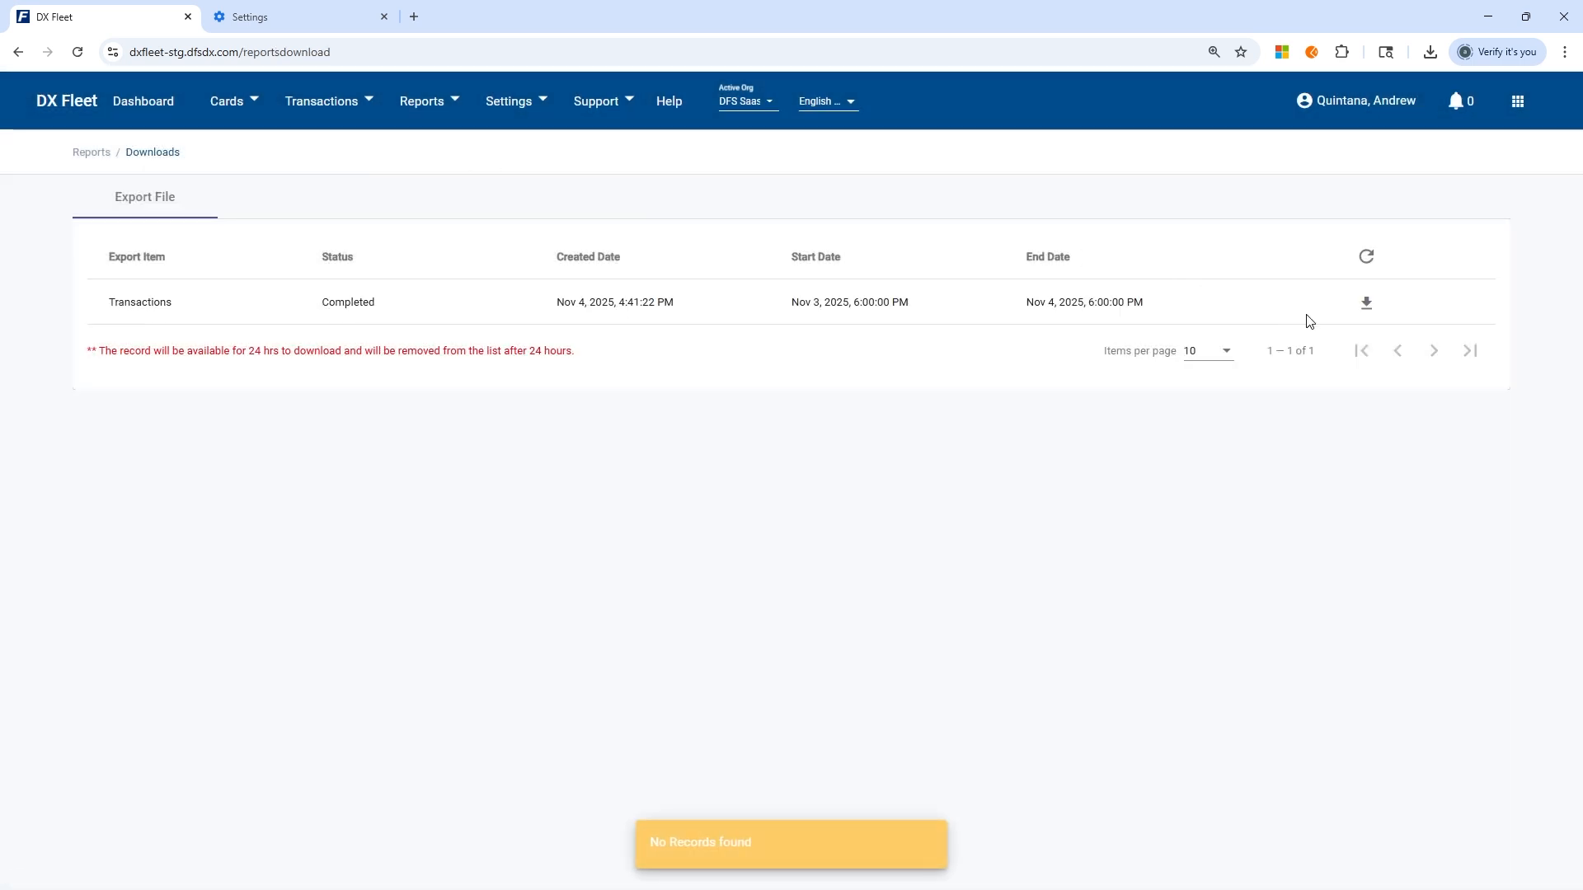
left_click(1366, 305)
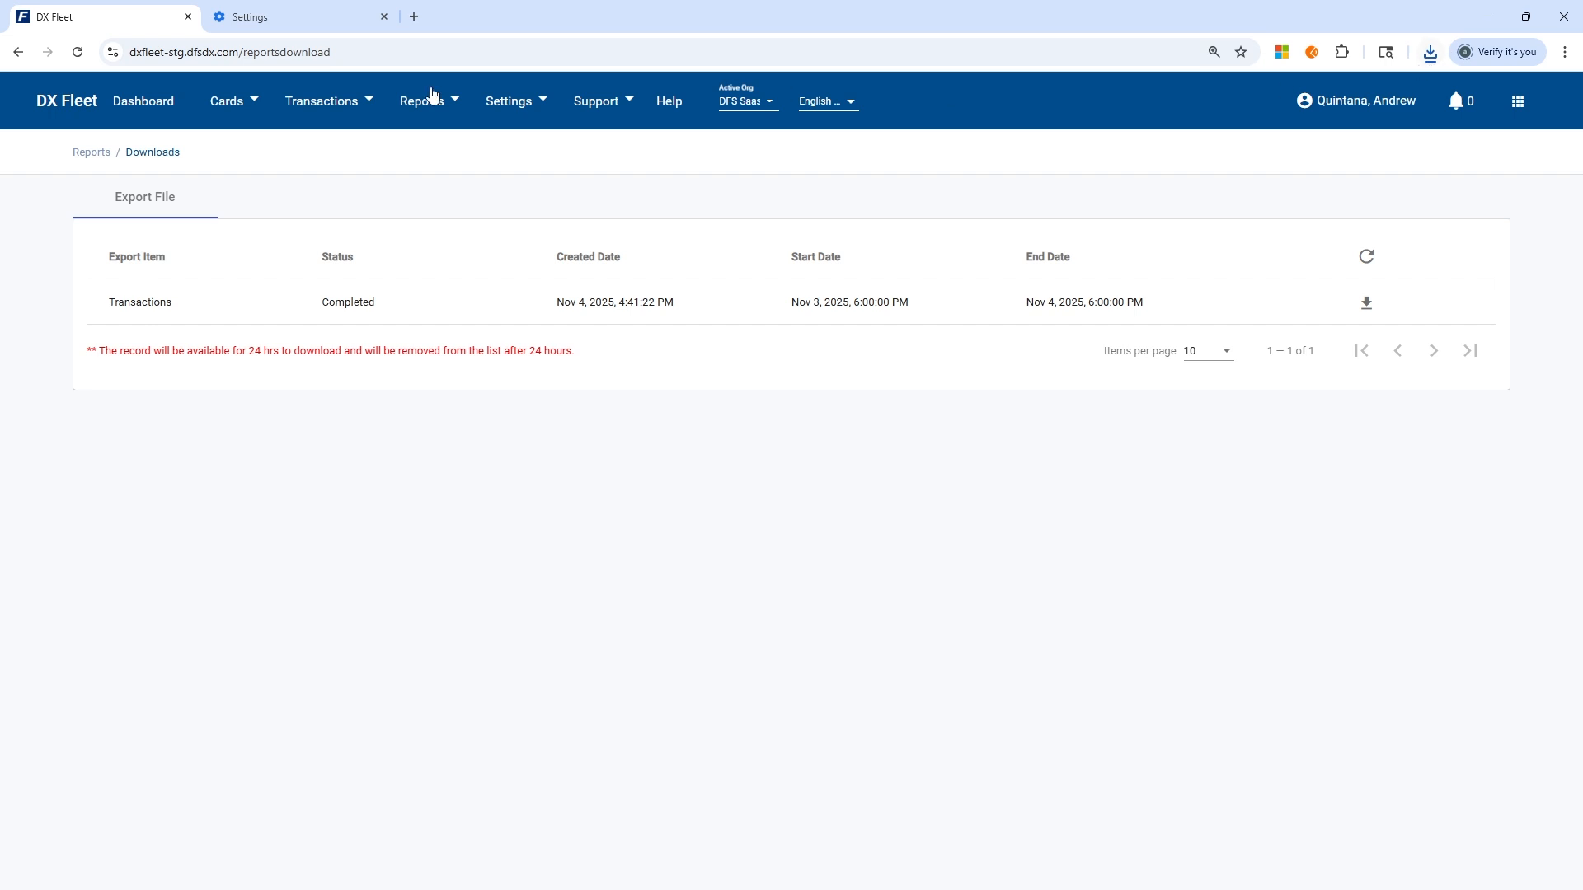
Return to the My Transactions page from the downloads page.
left_click(323, 103)
left_click(311, 157)
left_click(324, 107)
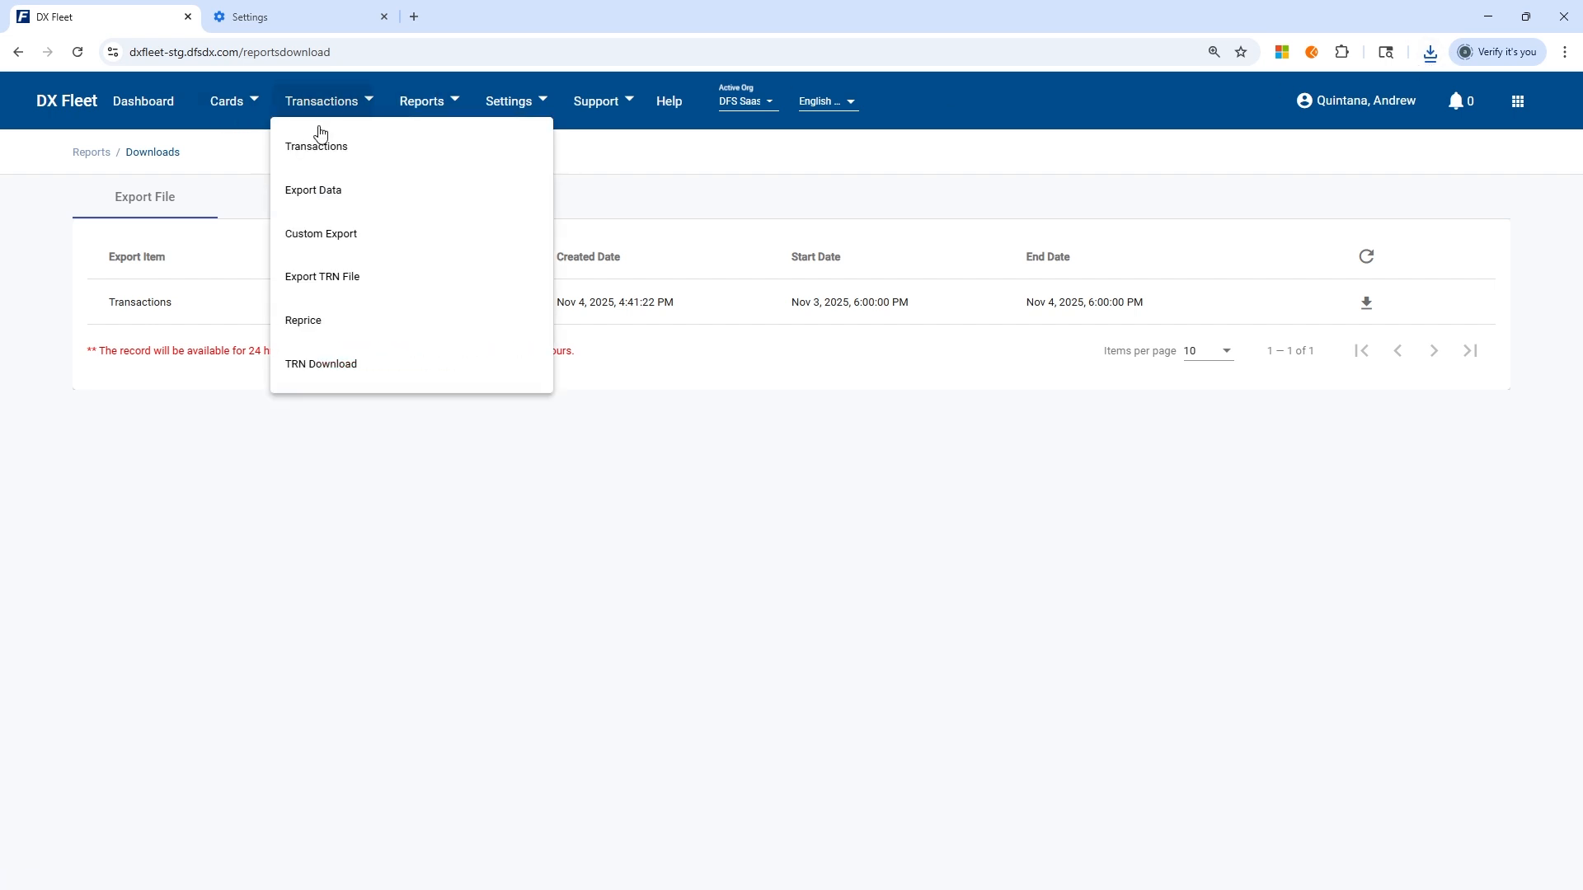
left_click(310, 146)
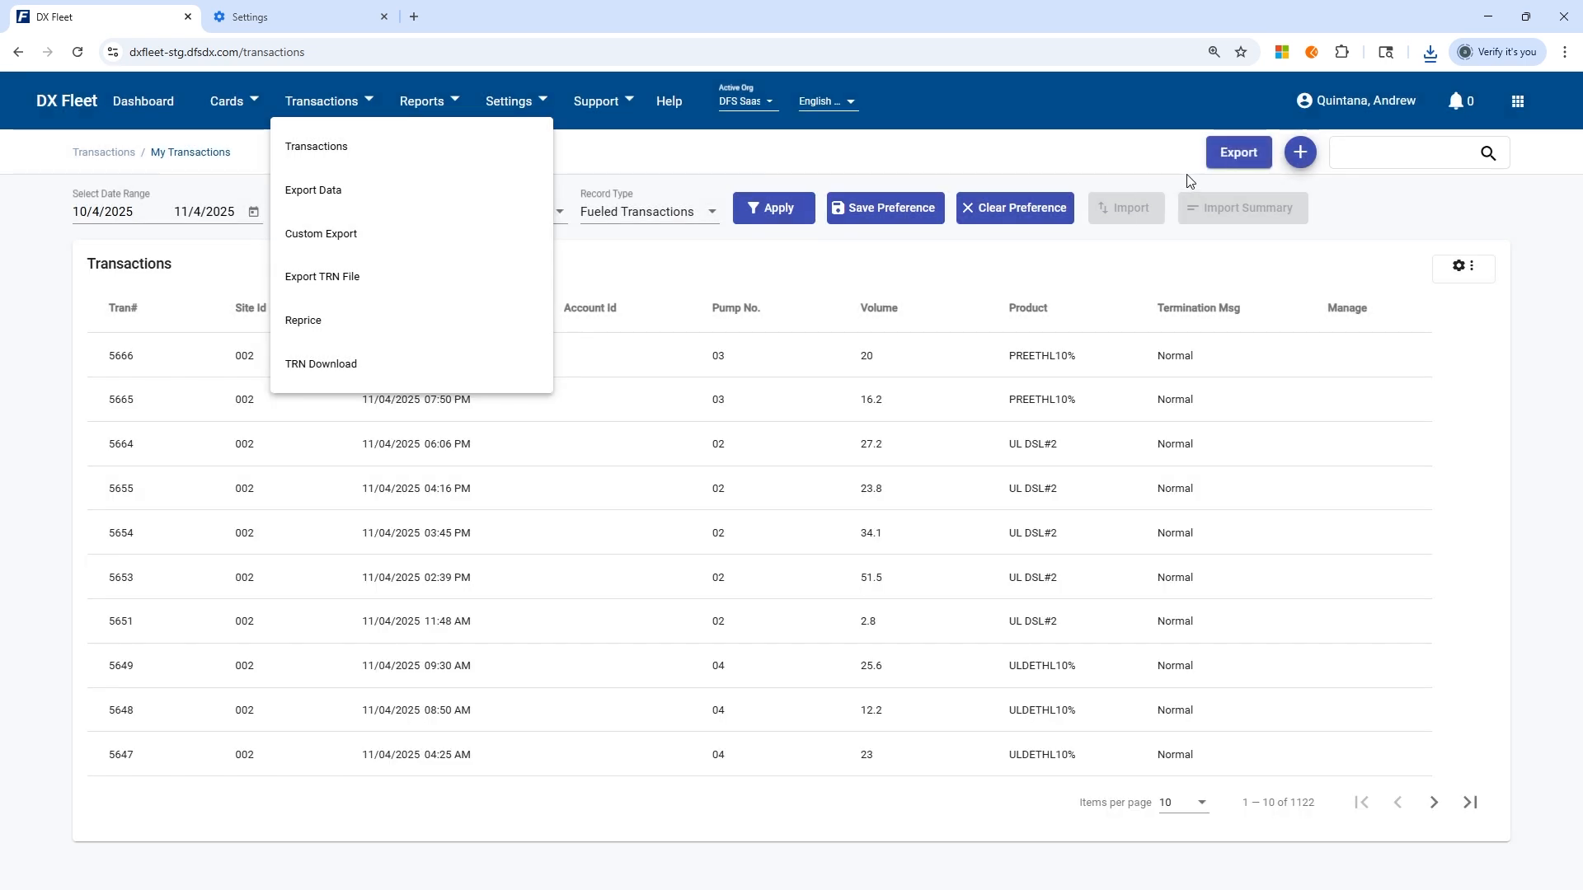
left_click(1110, 150)
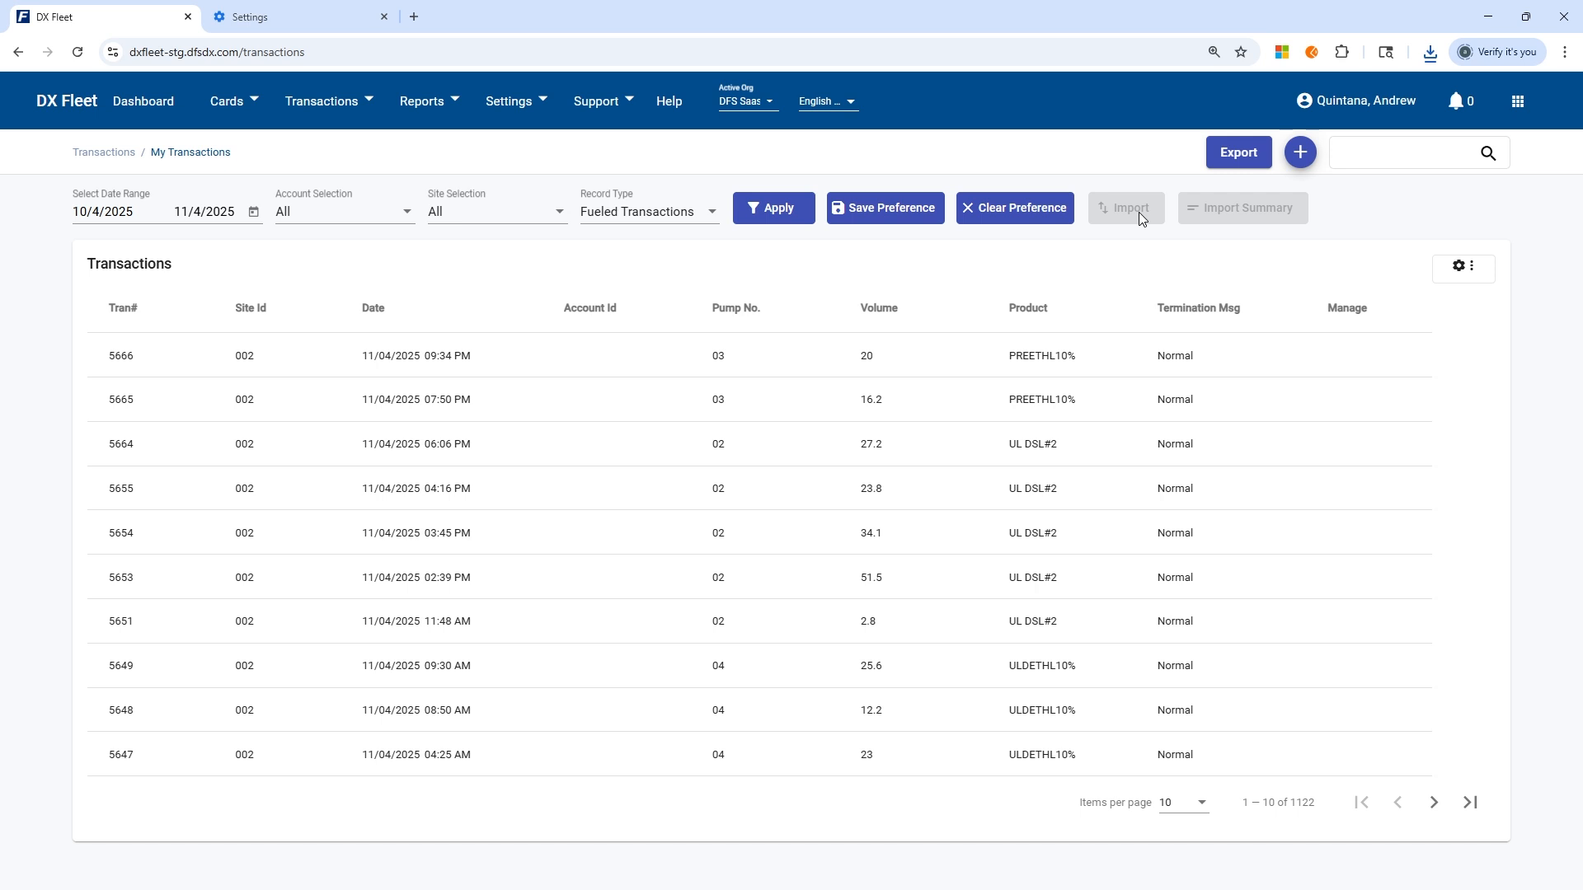
Filter the transactions list by the Incomplete record type.
left_click(653, 213)
scroll(640, 374, "down", 3)
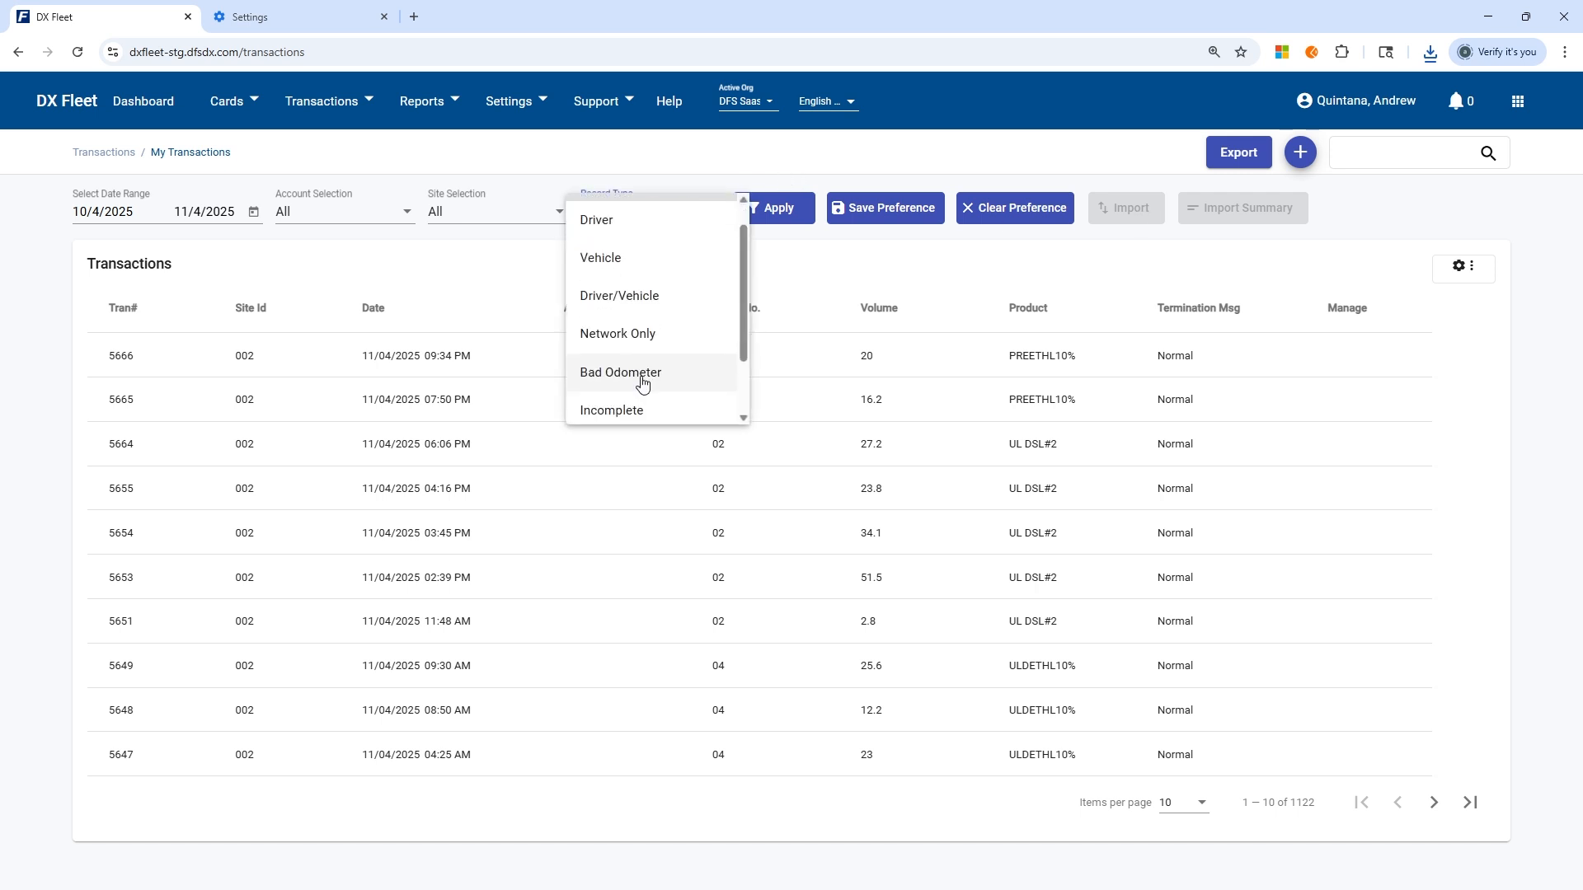
left_click(640, 343)
left_click(785, 211)
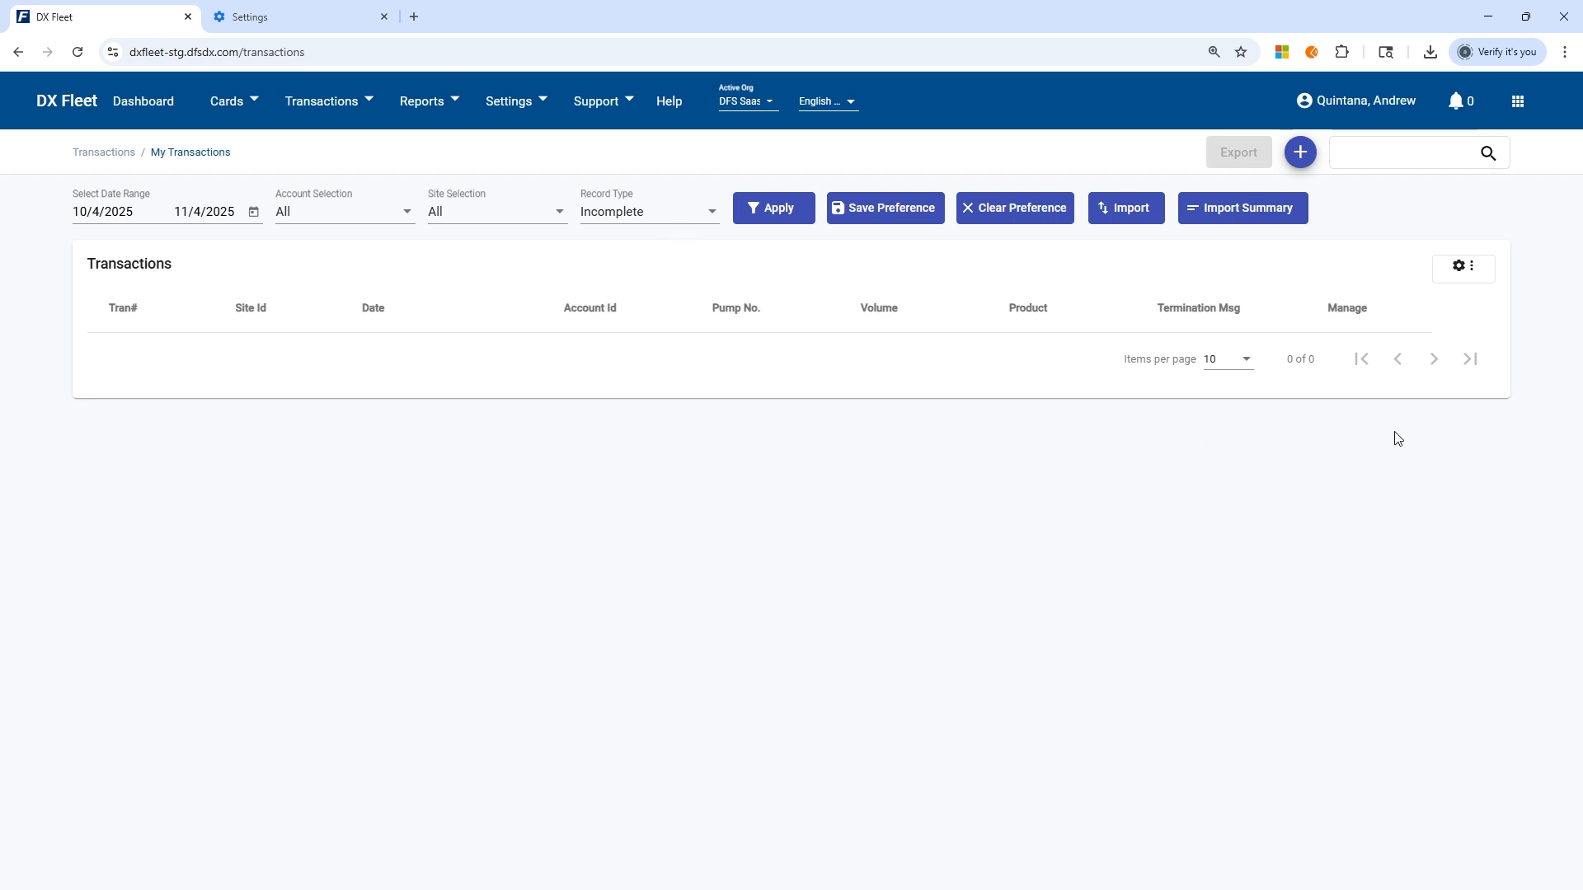
Set the record type filter back to Fueled Transactions and apply it.
left_click(665, 208)
scroll(657, 235, "up", 3)
left_click(654, 227)
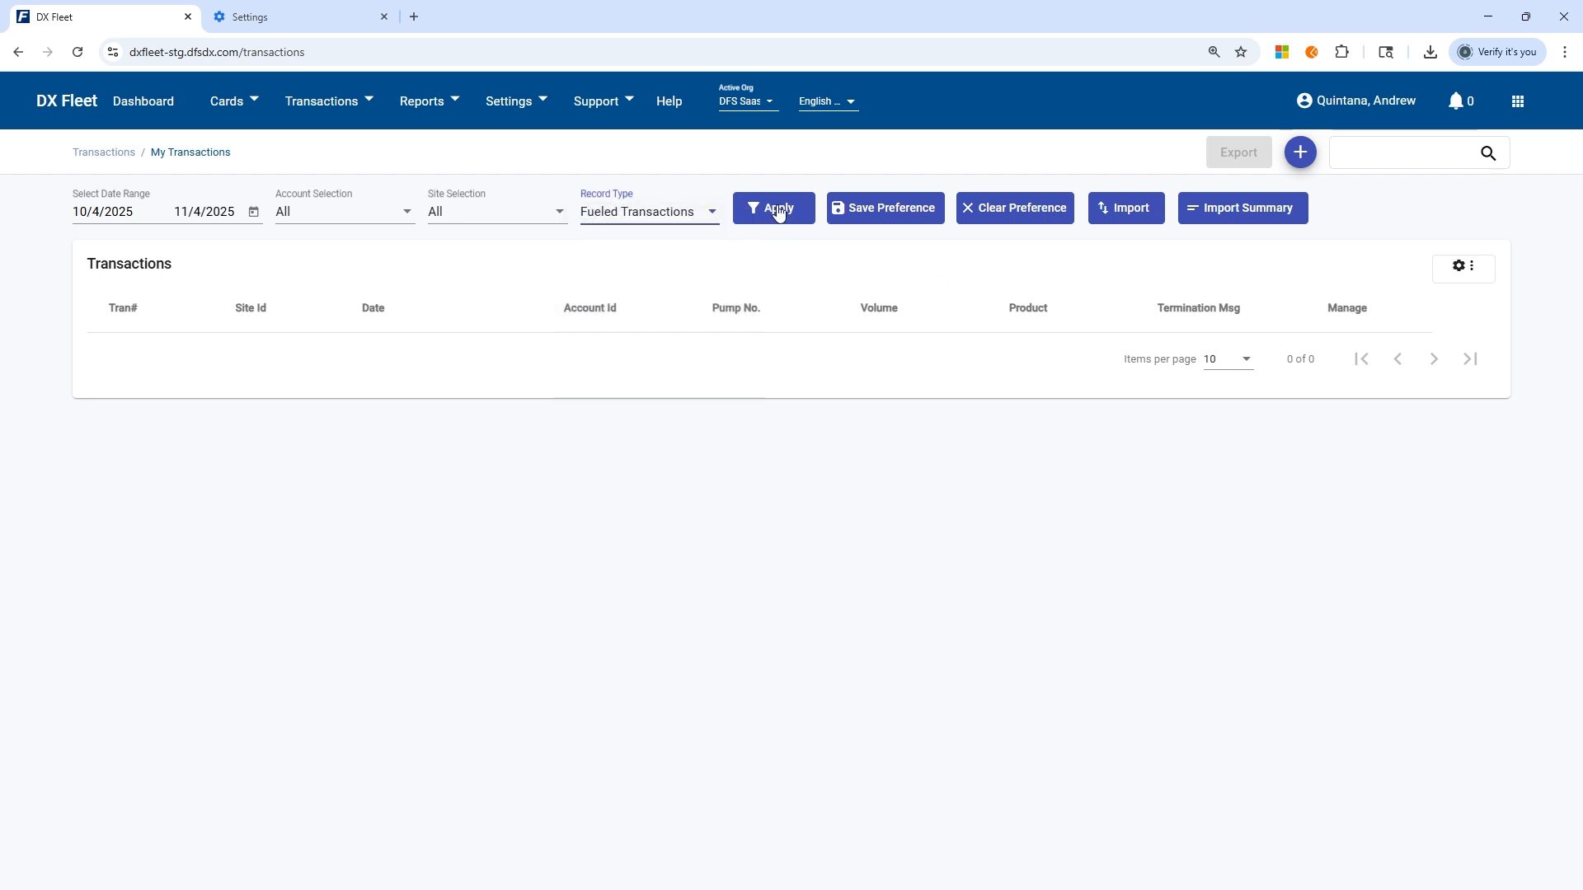
left_click(776, 209)
Set the transactions list to 100 items per page and look through the longer list.
left_click(1191, 804)
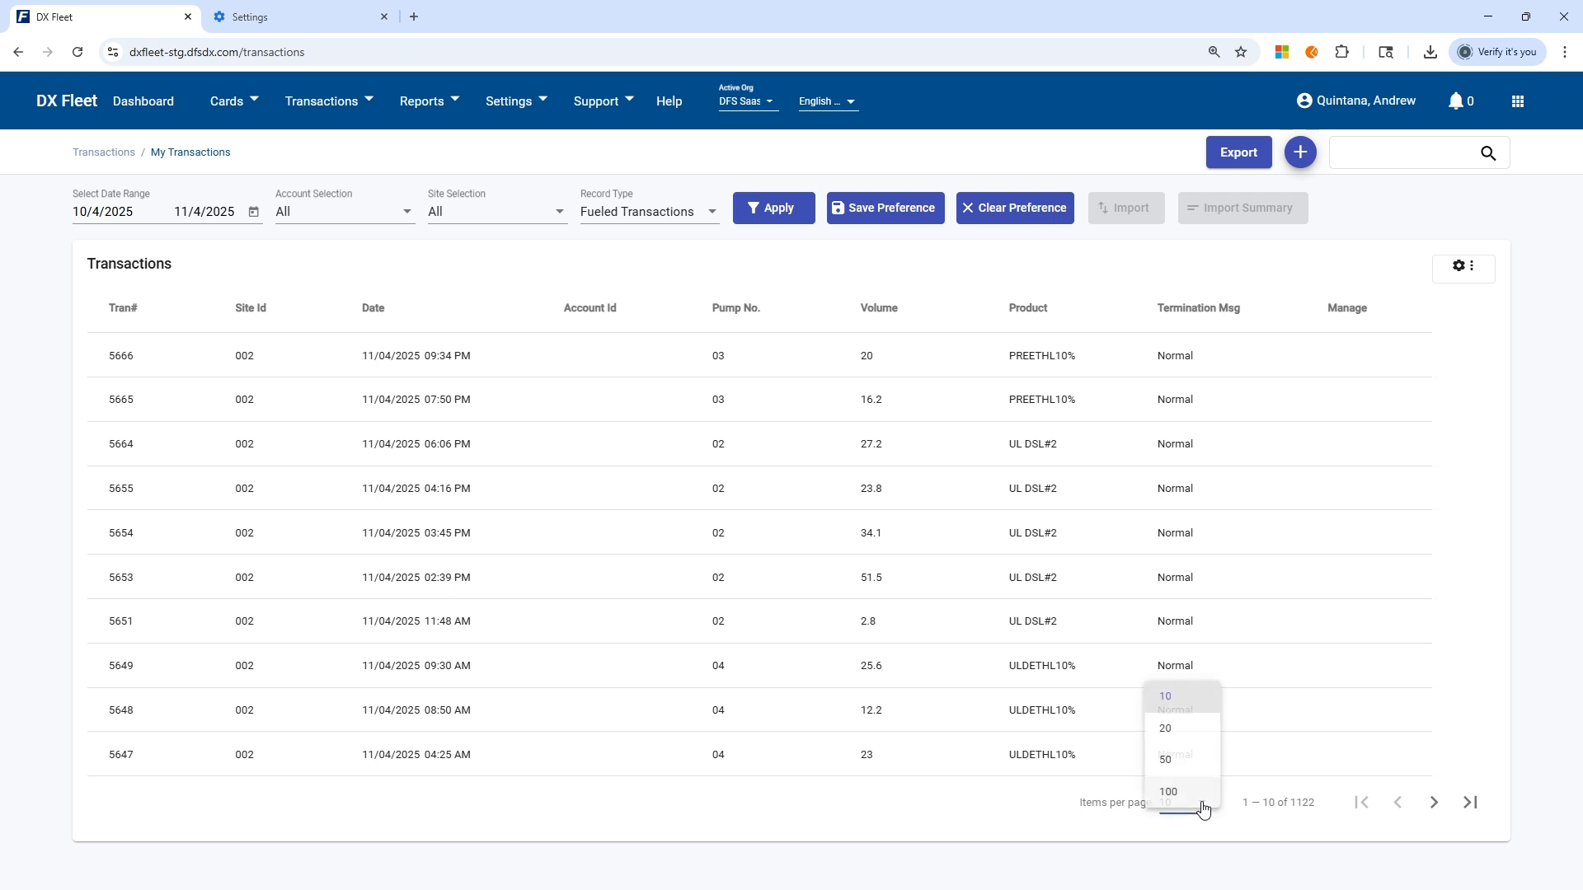
left_click(1185, 800)
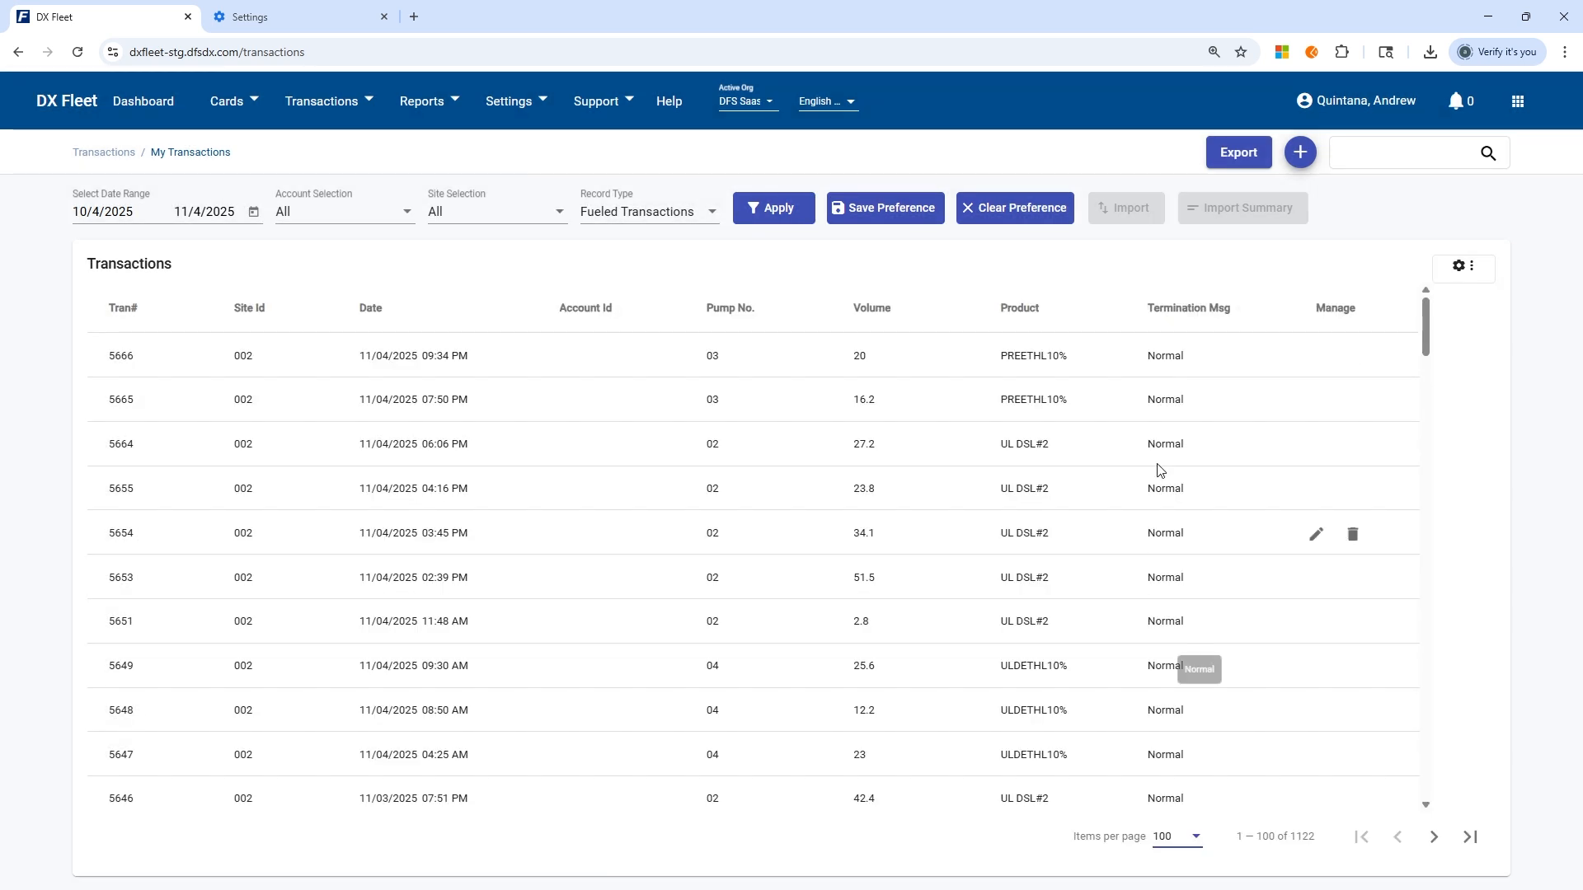
scroll(1190, 652, "down", 15)
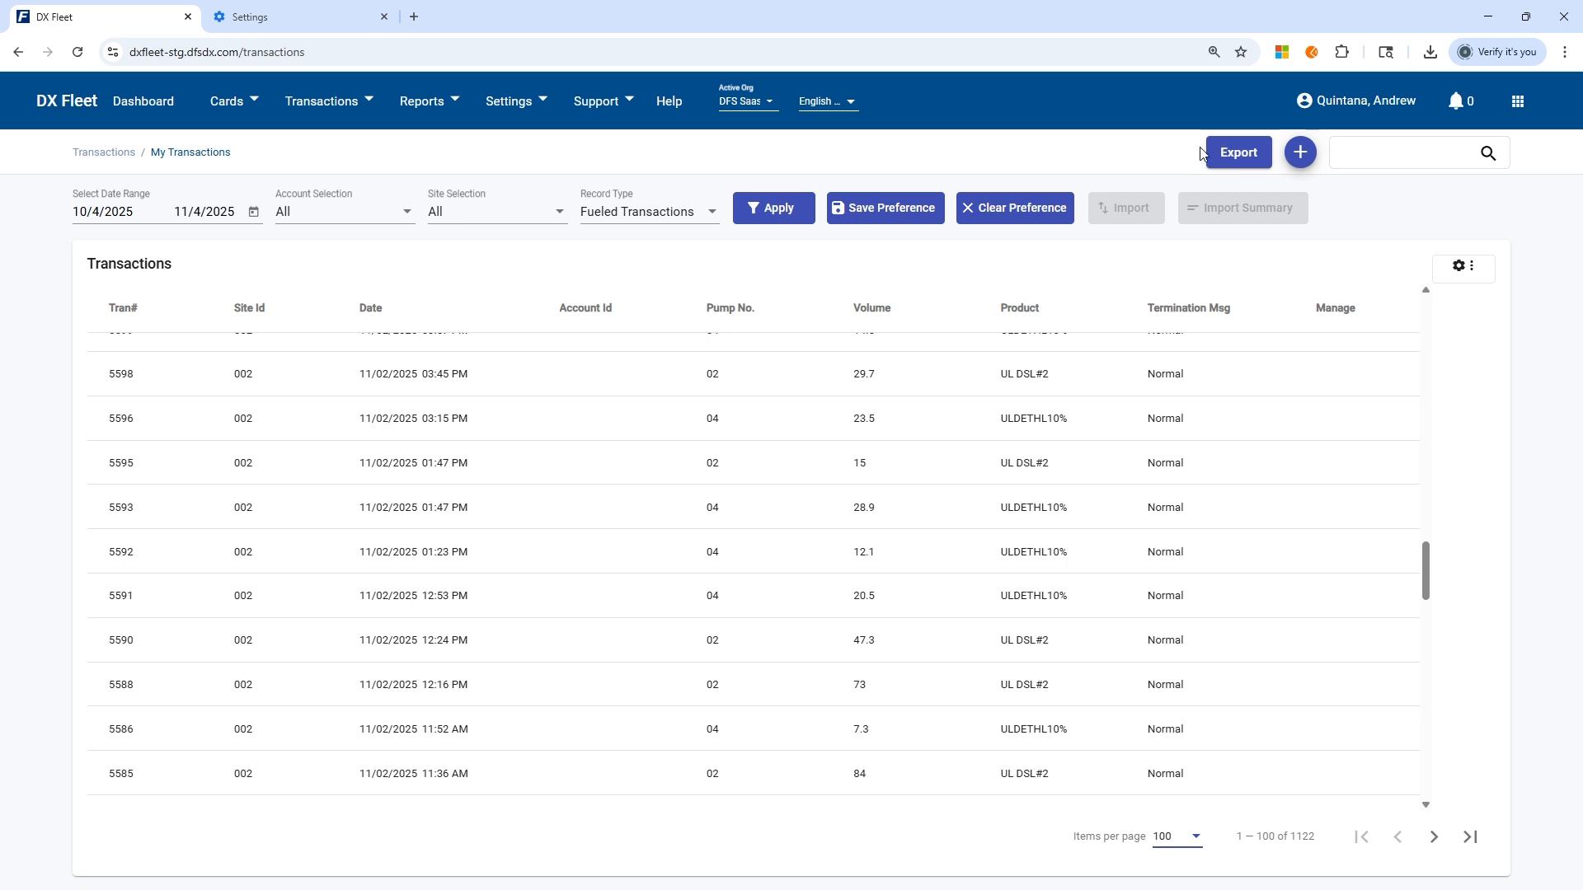
left_click(330, 102)
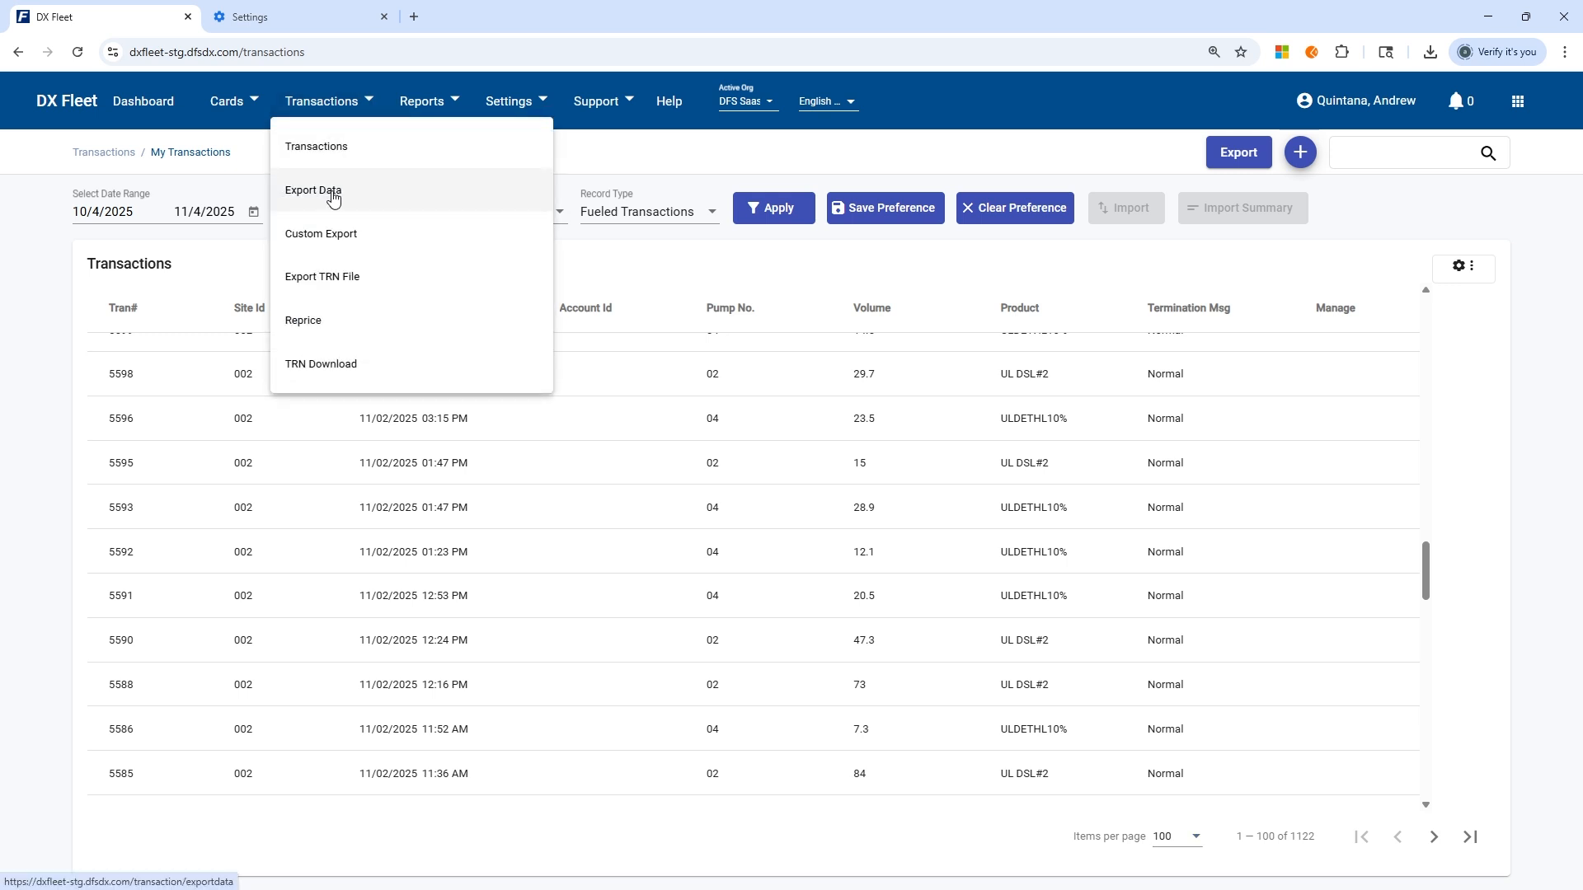
left_click(731, 152)
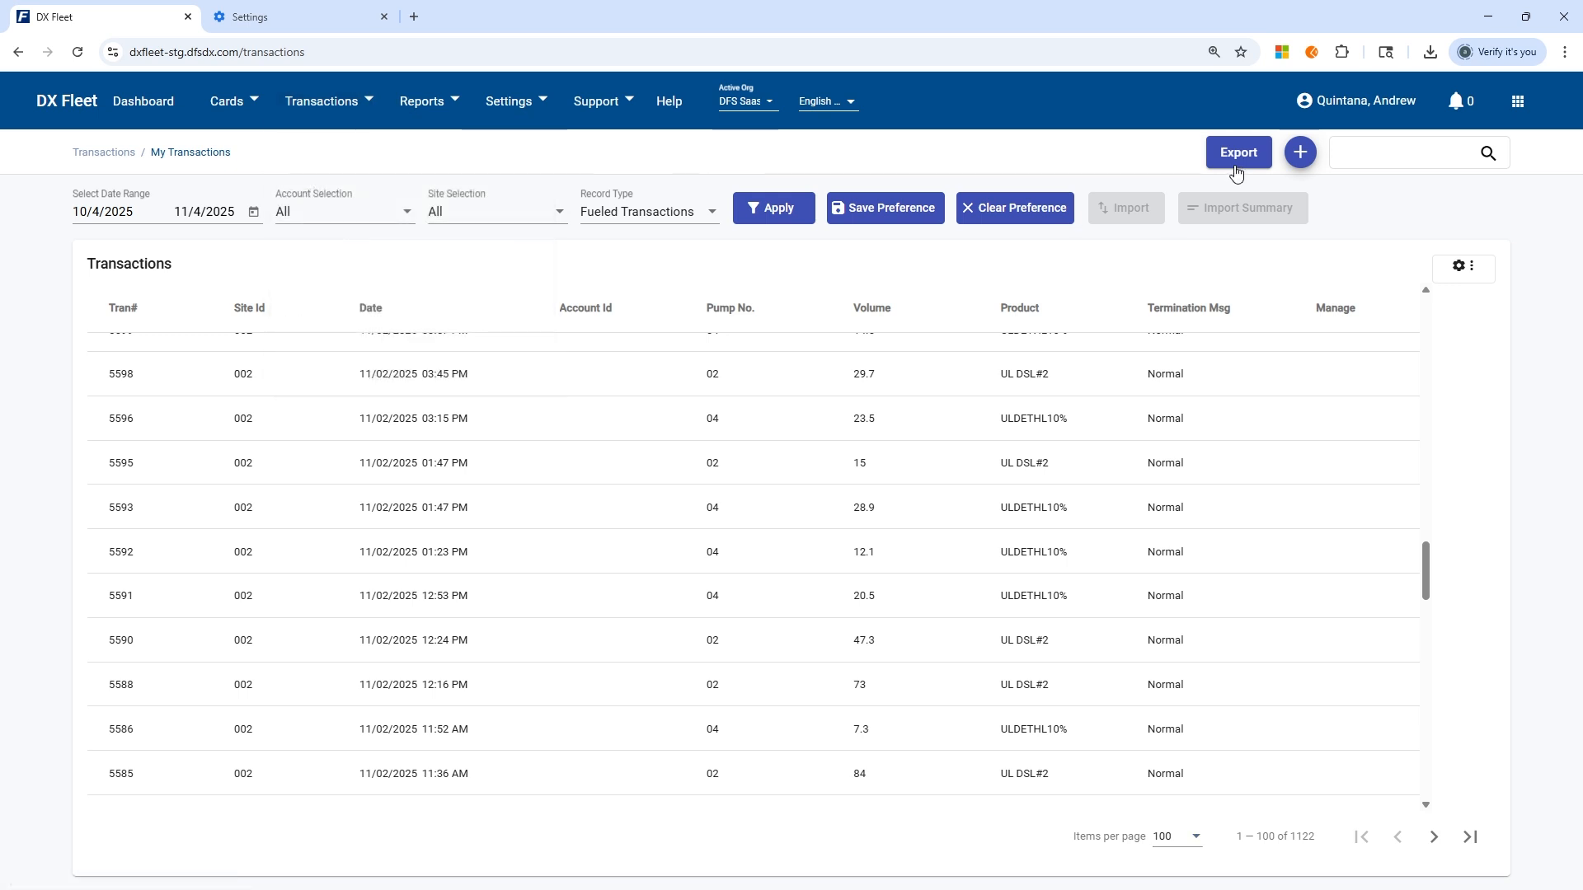